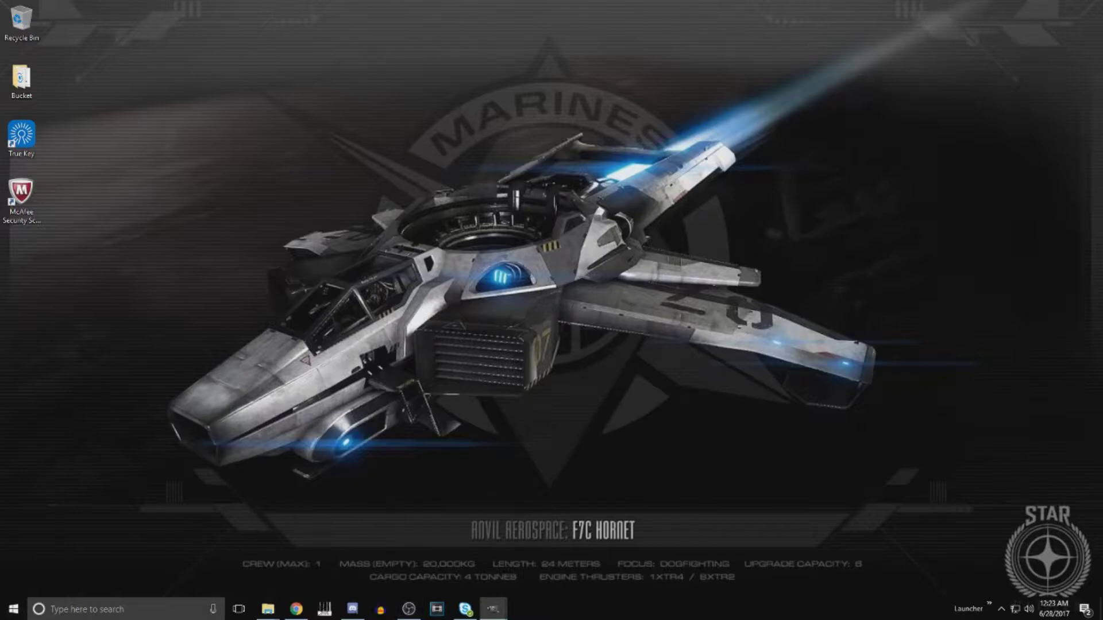
Switch to GIMP to view the Vanduul Orthography image and shift its window slightly on the desktop
{"action": "left_click", "coordinate": [494, 609]}
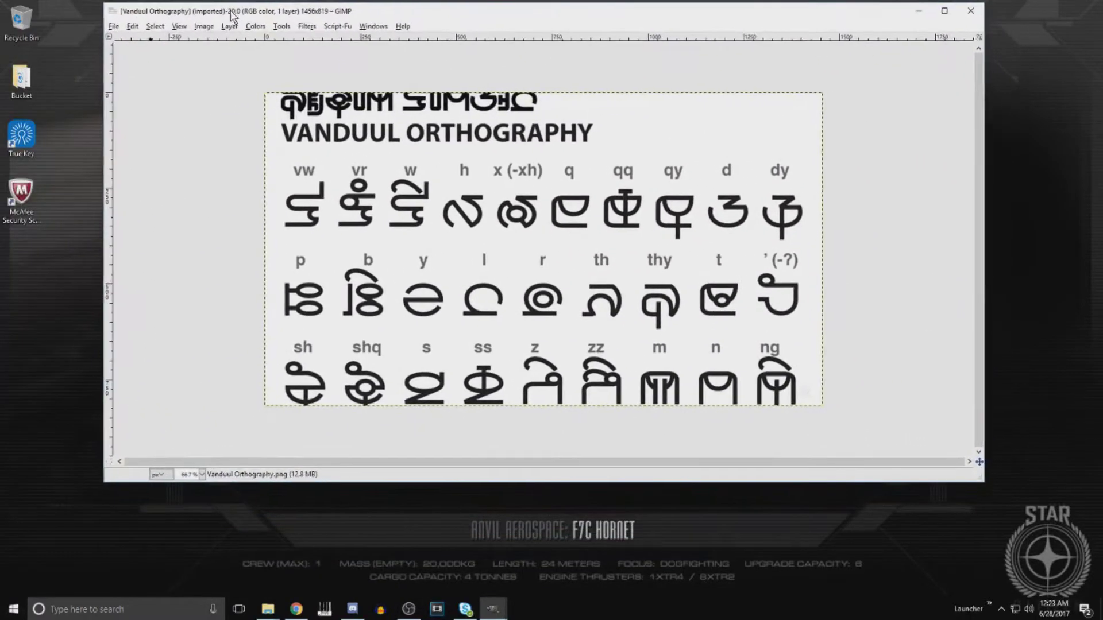
{"action": "left_click_drag", "start_coordinate": [224, 19], "coordinate": [166, 15]}
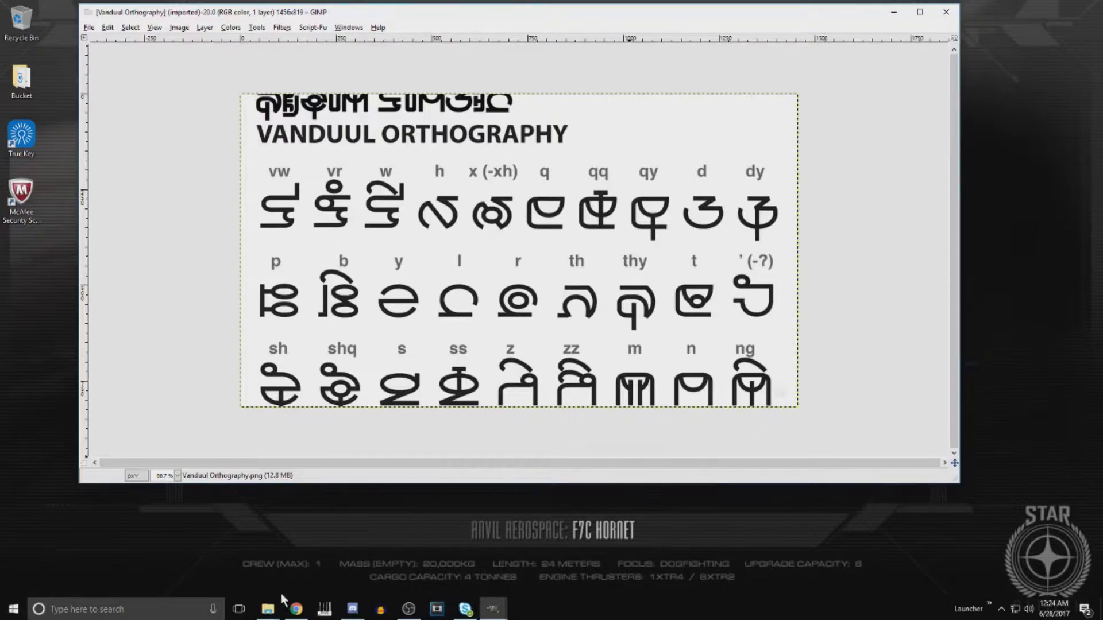
Switch to File Explorer, move its window beside the orthography chart, and open the Vanduul folder inside Fonts
{"action": "mouse_move", "coordinate": [267, 611]}
{"action": "mouse_move", "coordinate": [233, 550]}
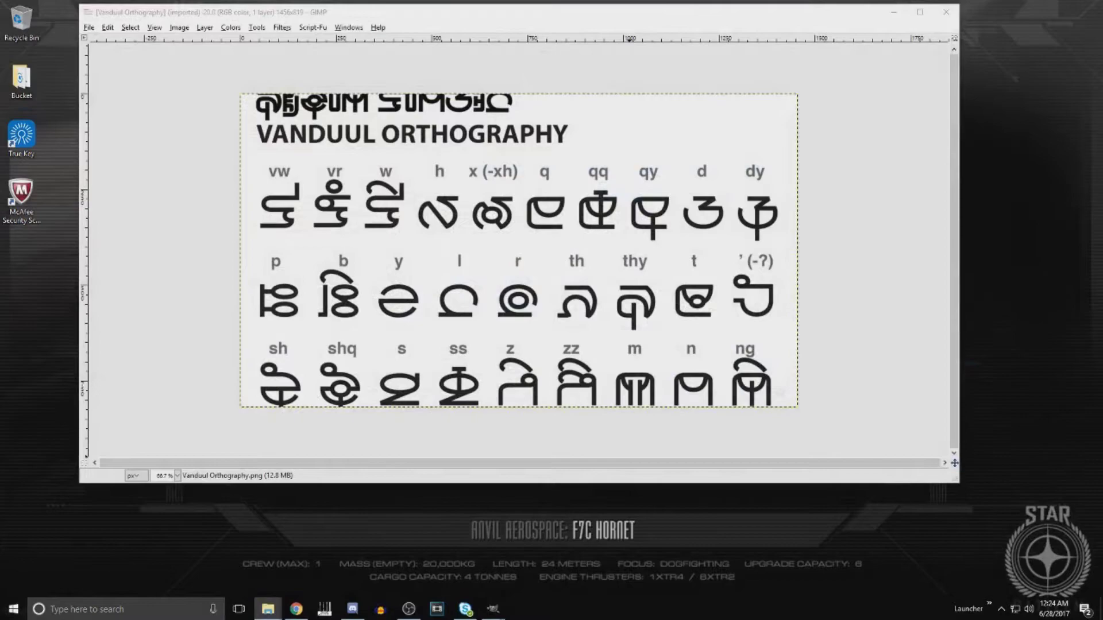
{"action": "left_click", "coordinate": [268, 609]}
{"action": "left_click_drag", "start_coordinate": [614, 190], "coordinate": [823, 108]}
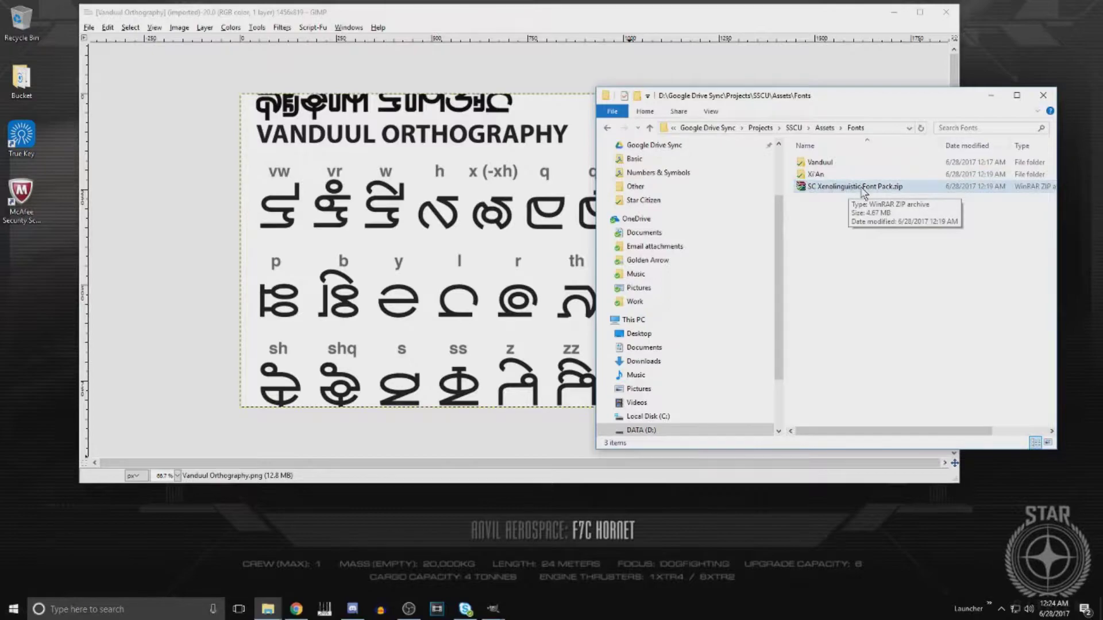
{"action": "double_click", "coordinate": [822, 163]}
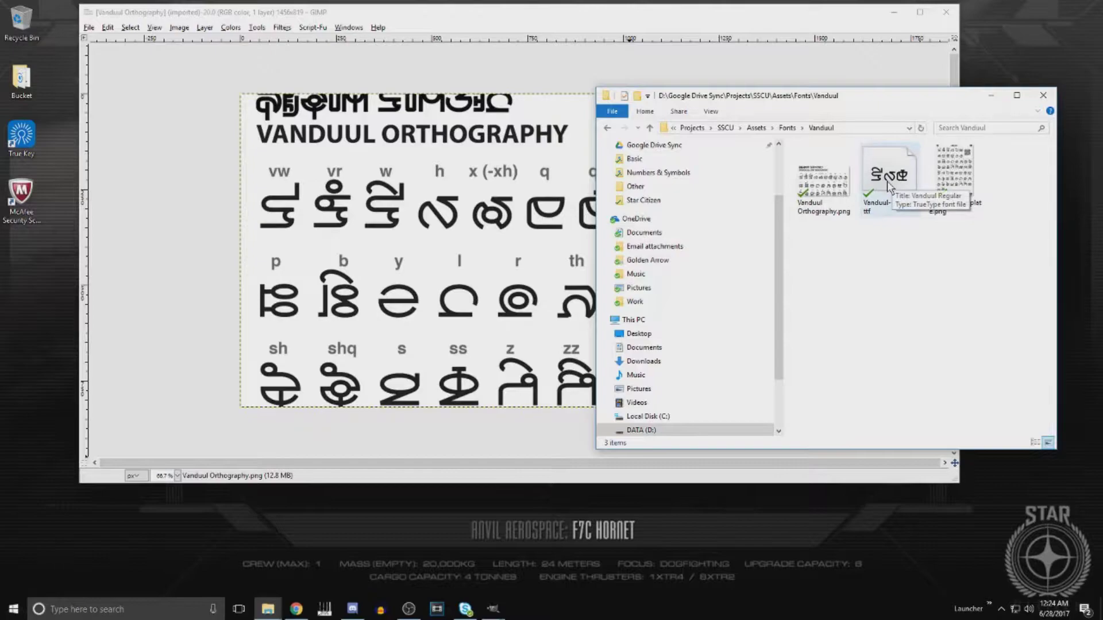
Install the Vanduul-Regular.ttf font from the Vanduul folder
{"action": "left_click", "coordinate": [885, 178]}
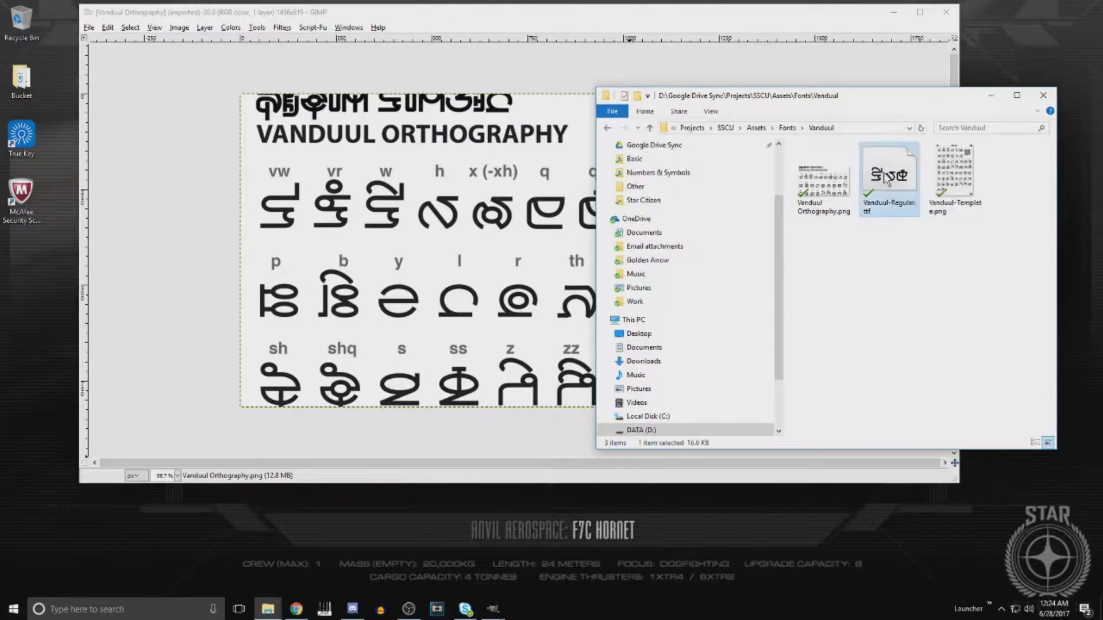
{"action": "right_click", "coordinate": [886, 179]}
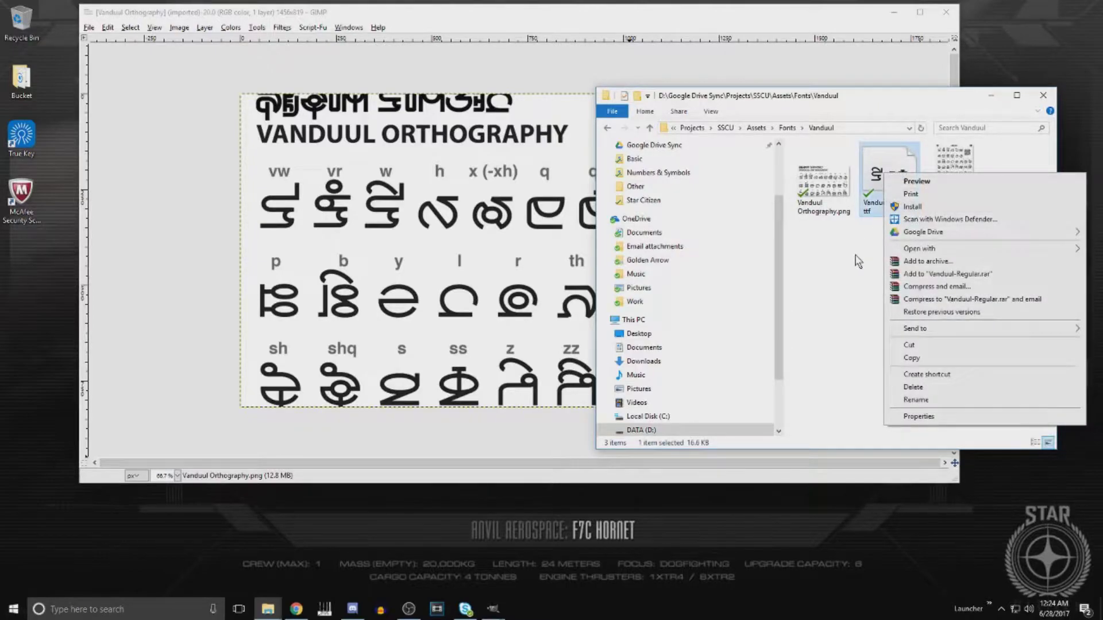
{"action": "left_click", "coordinate": [913, 208]}
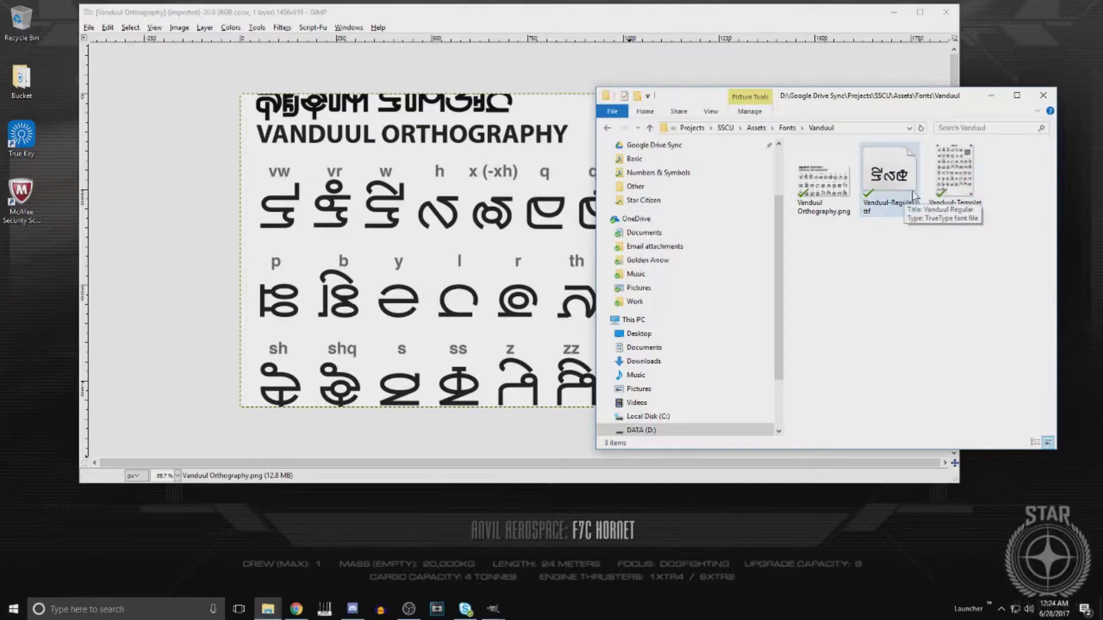
View the letter-to-glyph assignments in Vanduul-Template.png, then close the image
{"action": "double_click", "coordinate": [960, 190]}
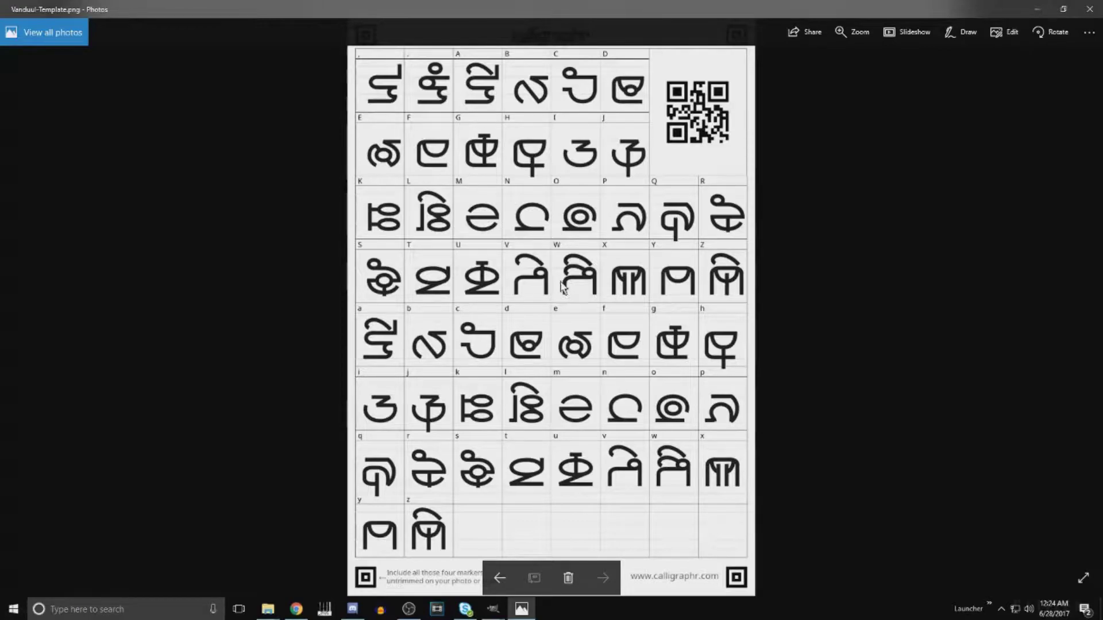
{"action": "left_click", "coordinate": [1090, 9]}
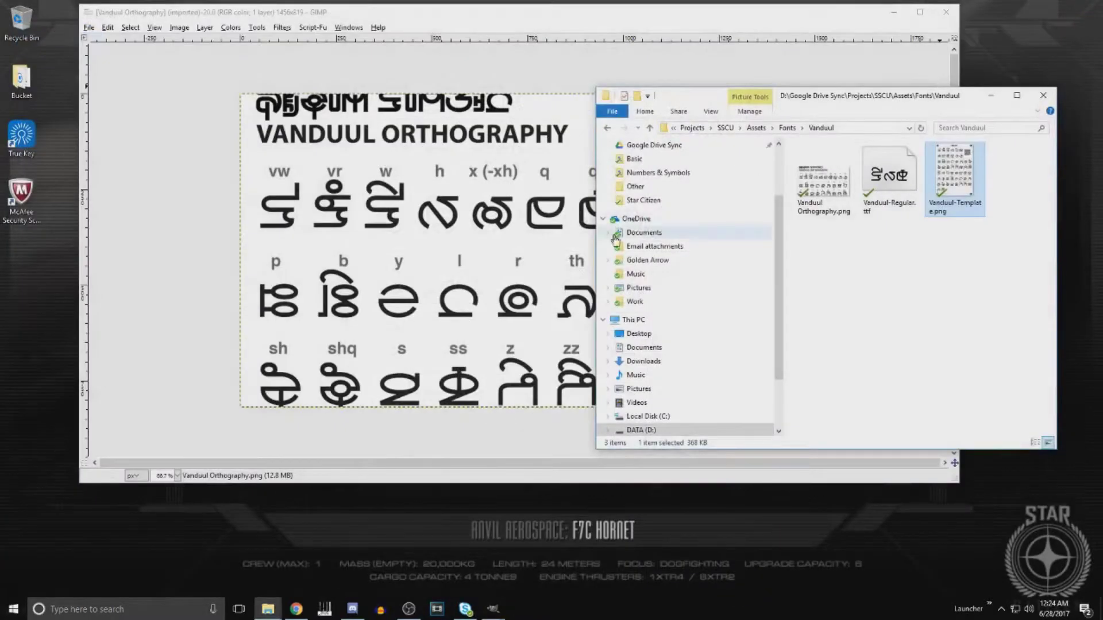
Close the Vanduul Orthography image in GIMP and open the Xi'An folder inside Fonts in File Explorer
{"action": "left_click", "coordinate": [409, 422]}
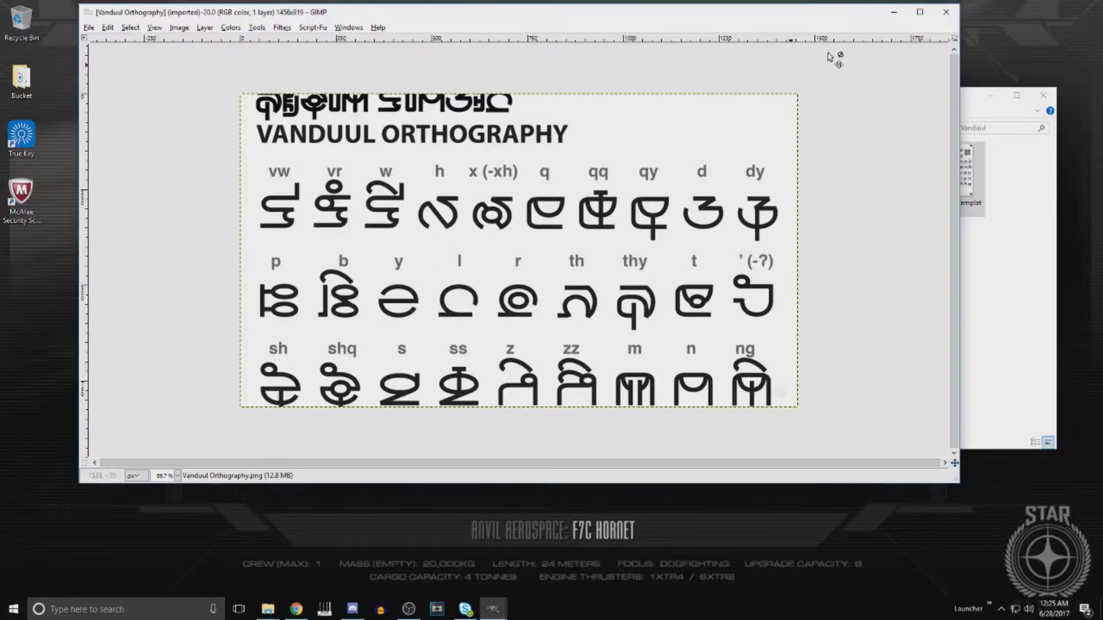
{"action": "left_click", "coordinate": [946, 13]}
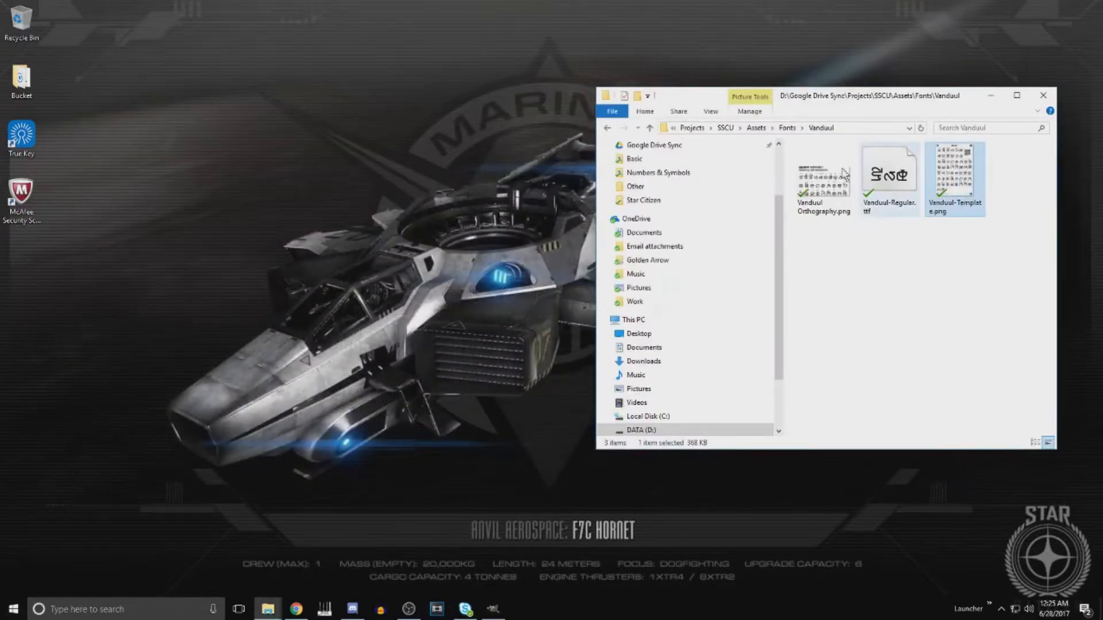
{"action": "left_click", "coordinate": [608, 128]}
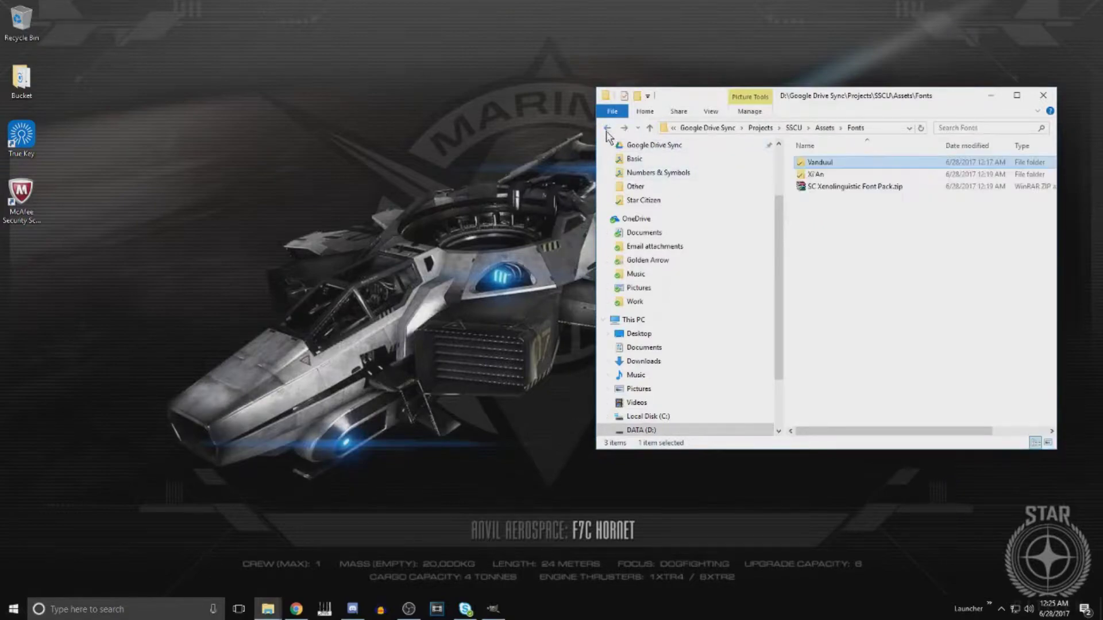
{"action": "double_click", "coordinate": [825, 179]}
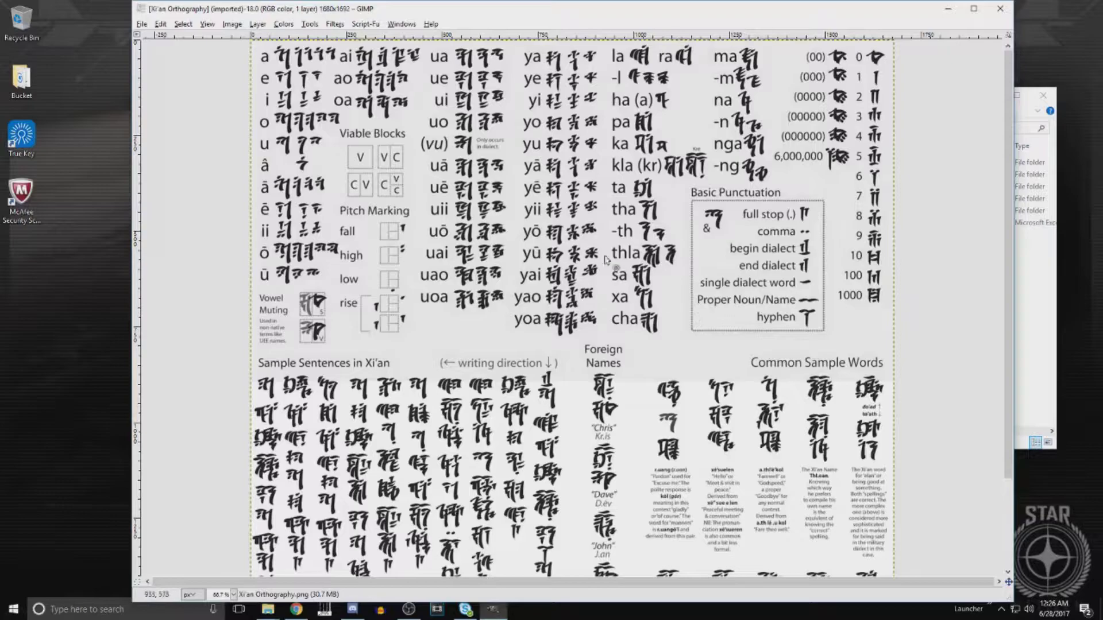
Examine the Xi'an Orthography chart in GIMP, covering syllable glyphs, viable blocks, pitch marking, punctuation, numerals, sample sentences, foreign names and common words
{"action": "scroll", "coordinate": [471, 267], "scroll_direction": "down", "scroll_amount": 3}
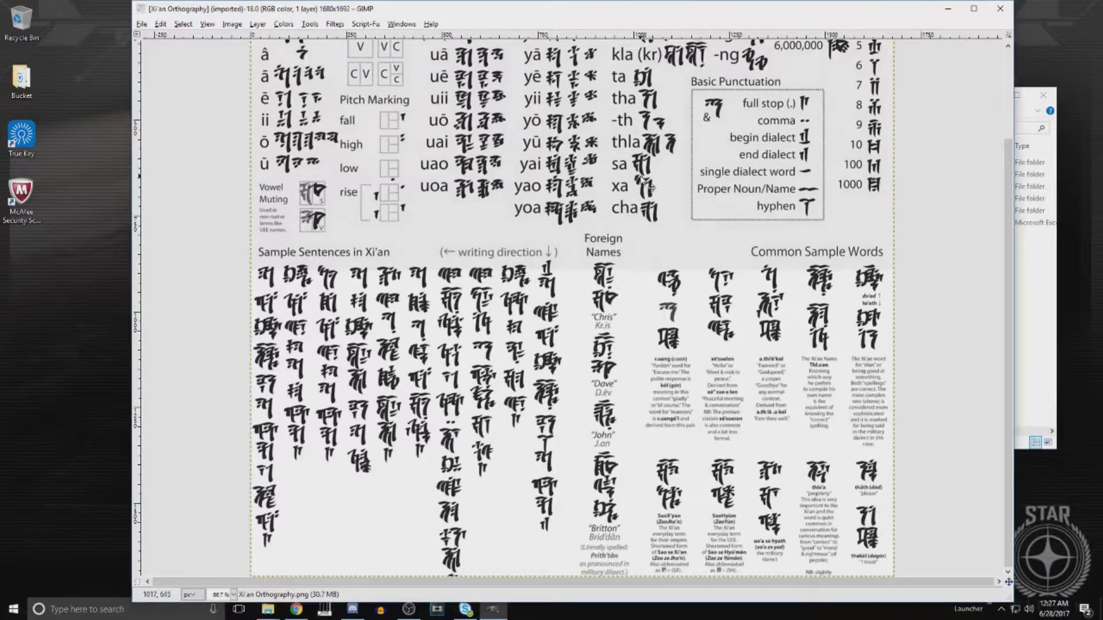
{"action": "scroll", "coordinate": [629, 136], "scroll_direction": "up", "scroll_amount": 3}
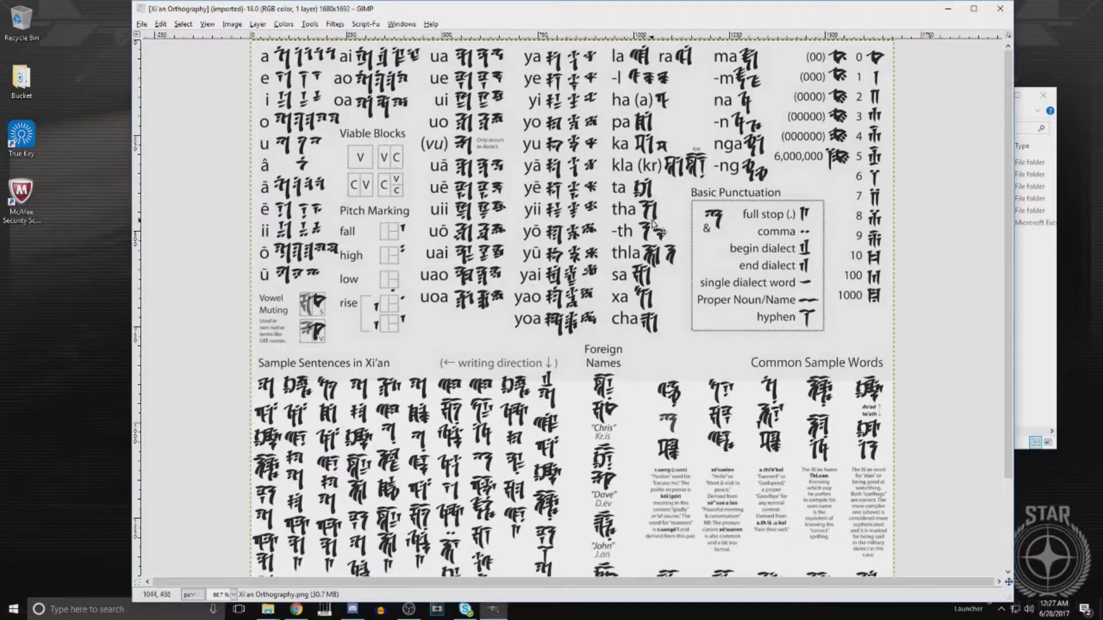
{"action": "scroll", "coordinate": [800, 447], "scroll_direction": "down", "scroll_amount": 3}
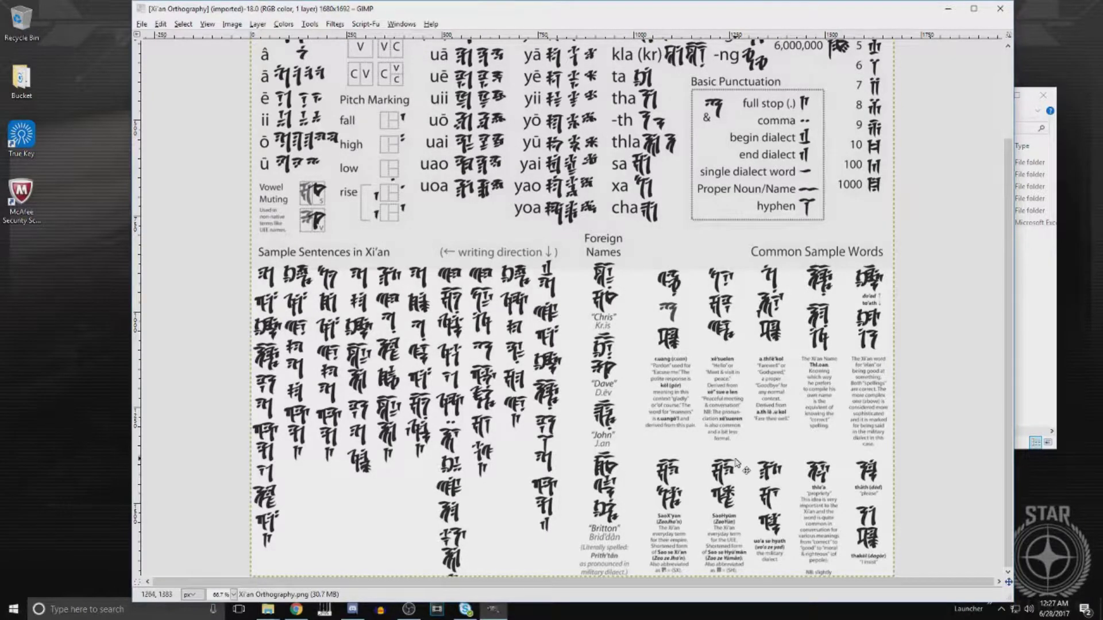
{"action": "scroll", "coordinate": [737, 462], "scroll_direction": "up", "scroll_amount": 3}
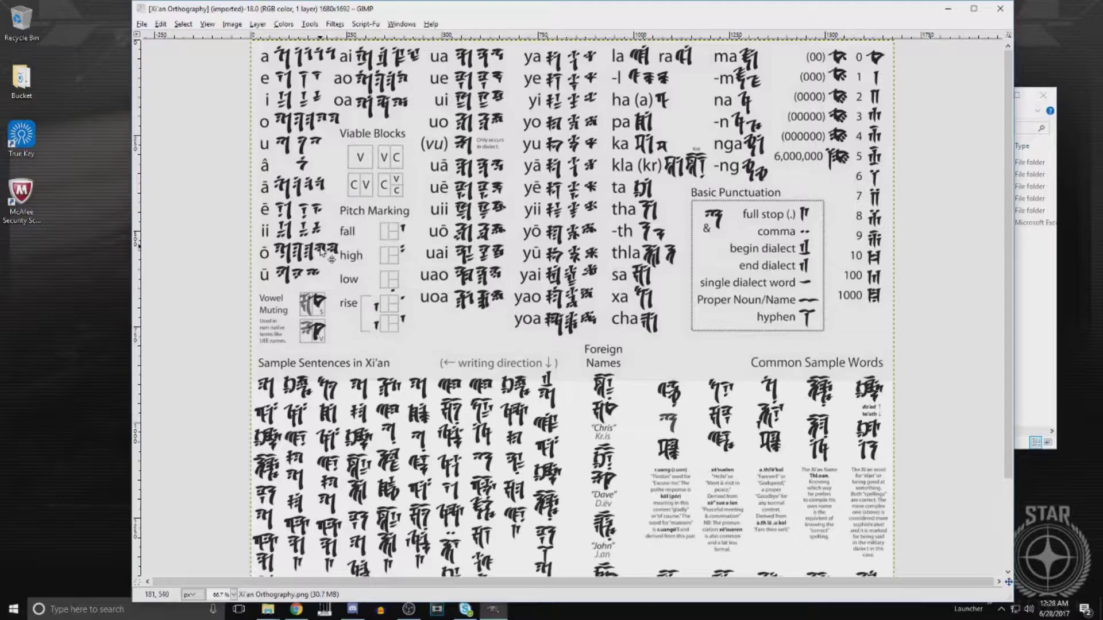
{"action": "scroll", "coordinate": [643, 340], "scroll_direction": "down", "scroll_amount": 3}
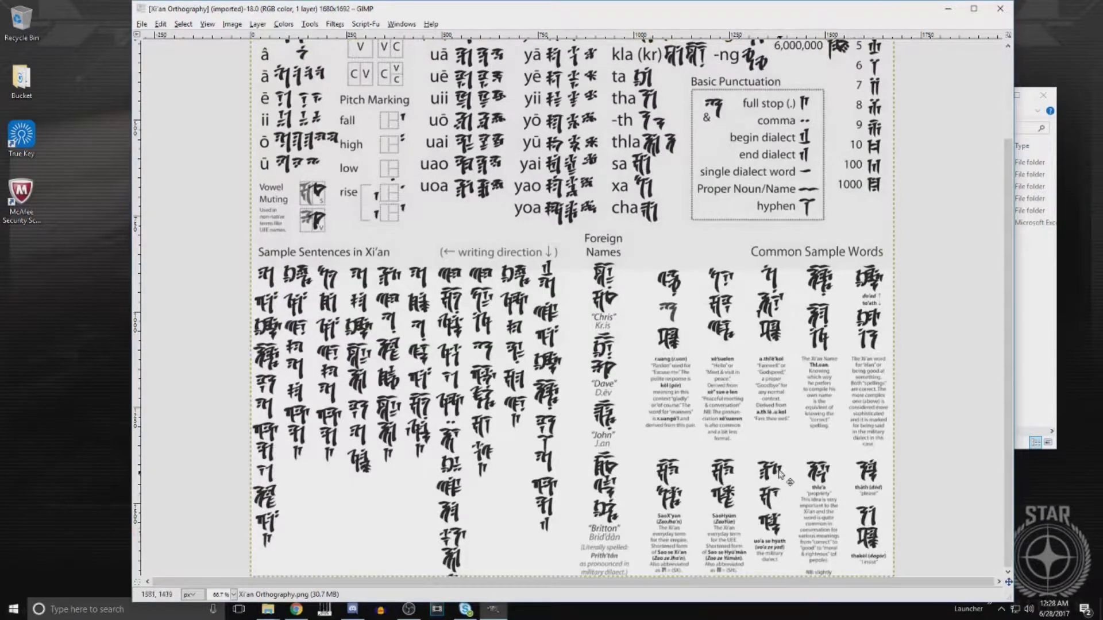
{"action": "scroll", "coordinate": [779, 477], "scroll_direction": "up", "scroll_amount": 3}
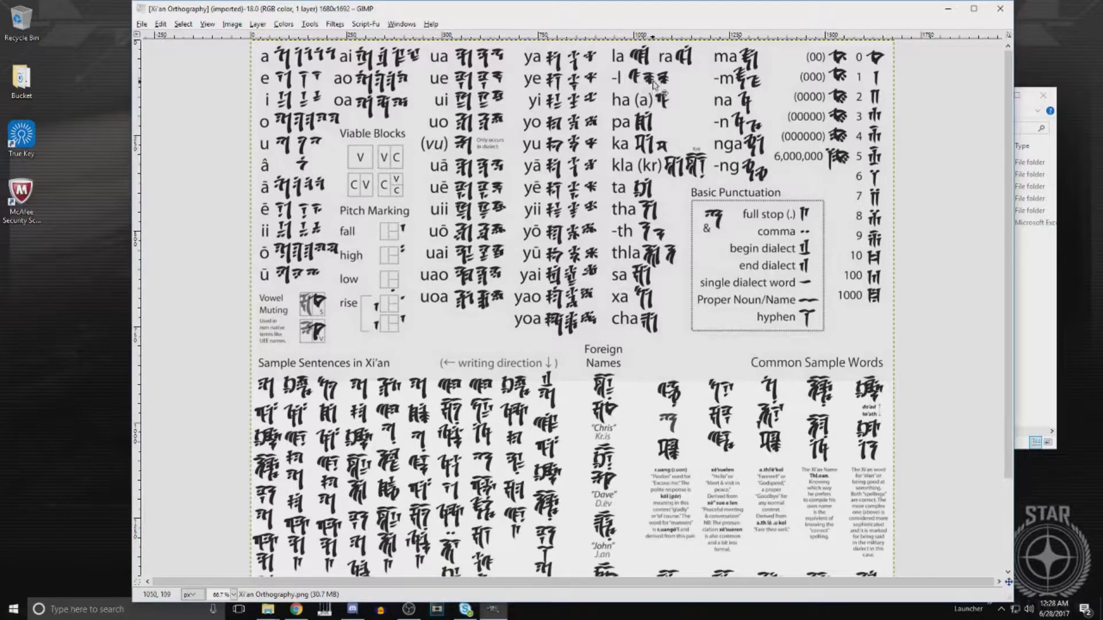
{"action": "scroll", "coordinate": [773, 233], "scroll_direction": "down", "scroll_amount": 3}
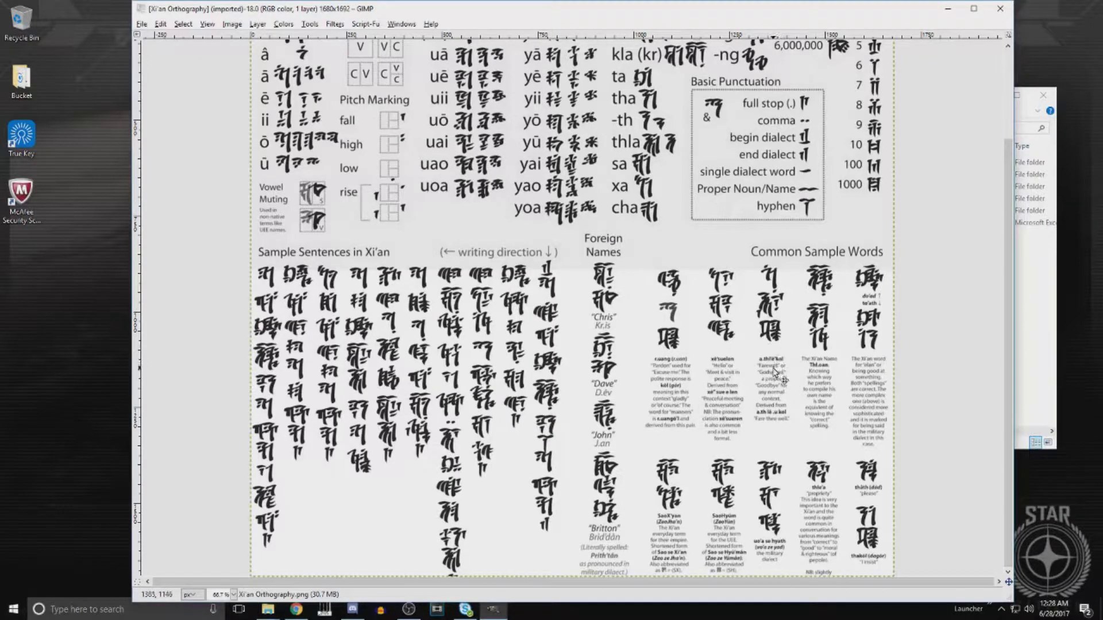
{"action": "scroll", "coordinate": [776, 372], "scroll_direction": "up", "scroll_amount": 3}
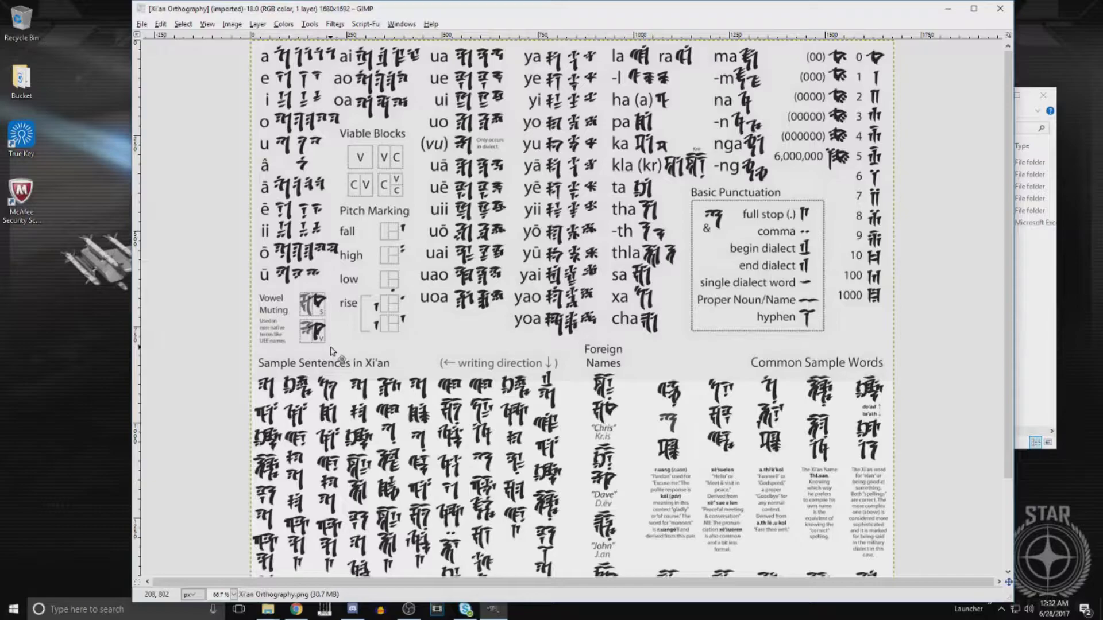
{"action": "scroll", "coordinate": [332, 350], "scroll_direction": "down", "scroll_amount": 3}
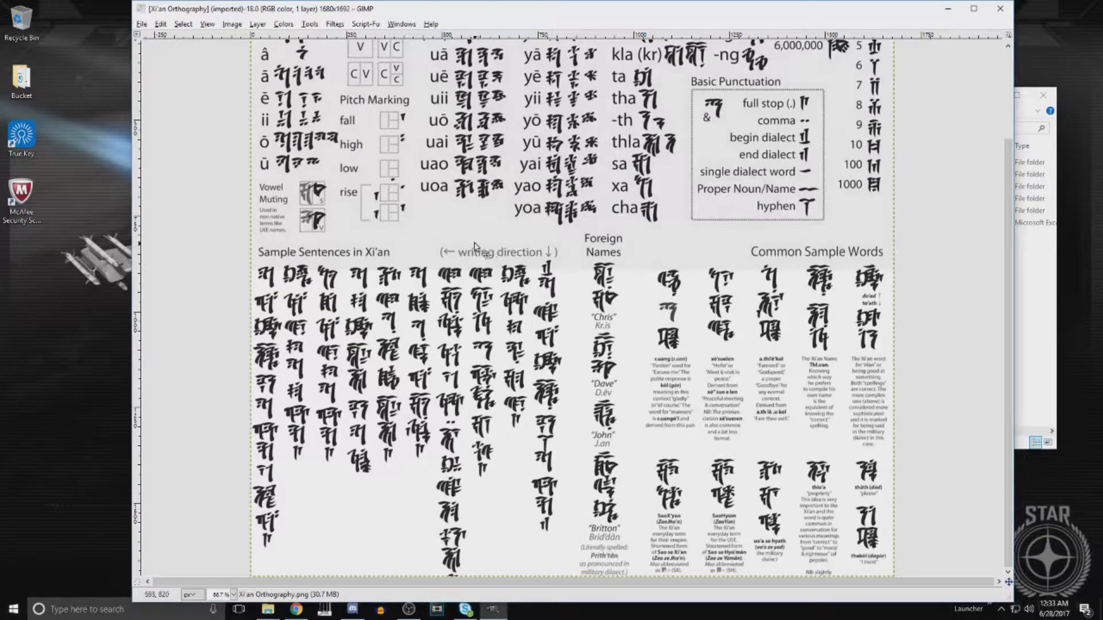
{"action": "scroll", "coordinate": [471, 248], "scroll_direction": "up", "scroll_amount": 3}
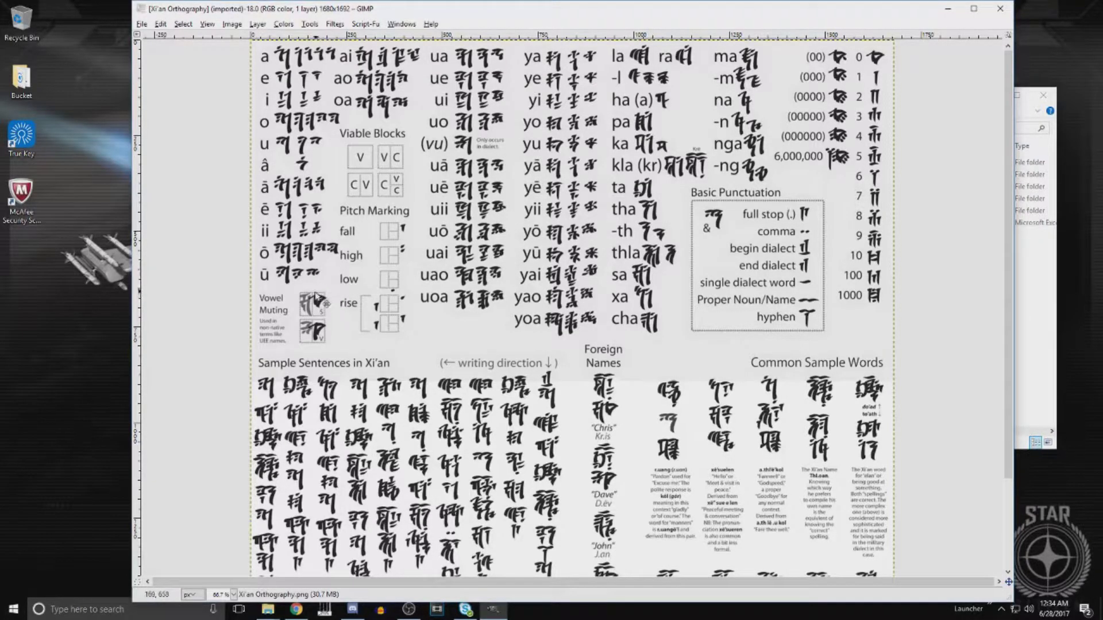
{"action": "scroll", "coordinate": [376, 315], "scroll_direction": "down", "scroll_amount": 3}
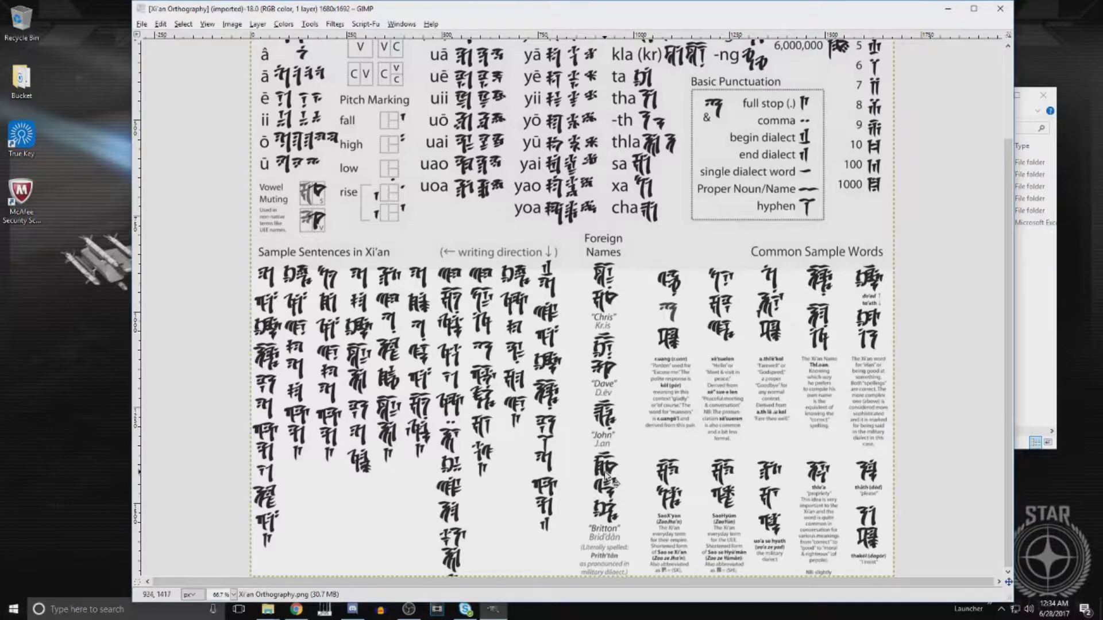
{"action": "scroll", "coordinate": [617, 482], "scroll_direction": "up", "scroll_amount": 3}
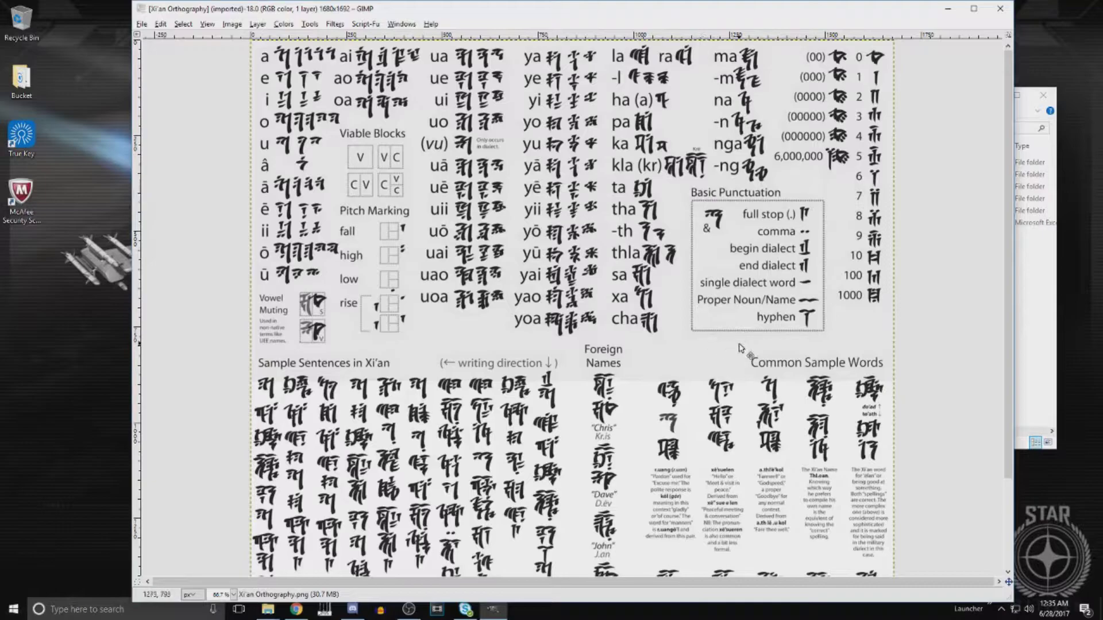
{"action": "scroll", "coordinate": [741, 349], "scroll_direction": "down", "scroll_amount": 3}
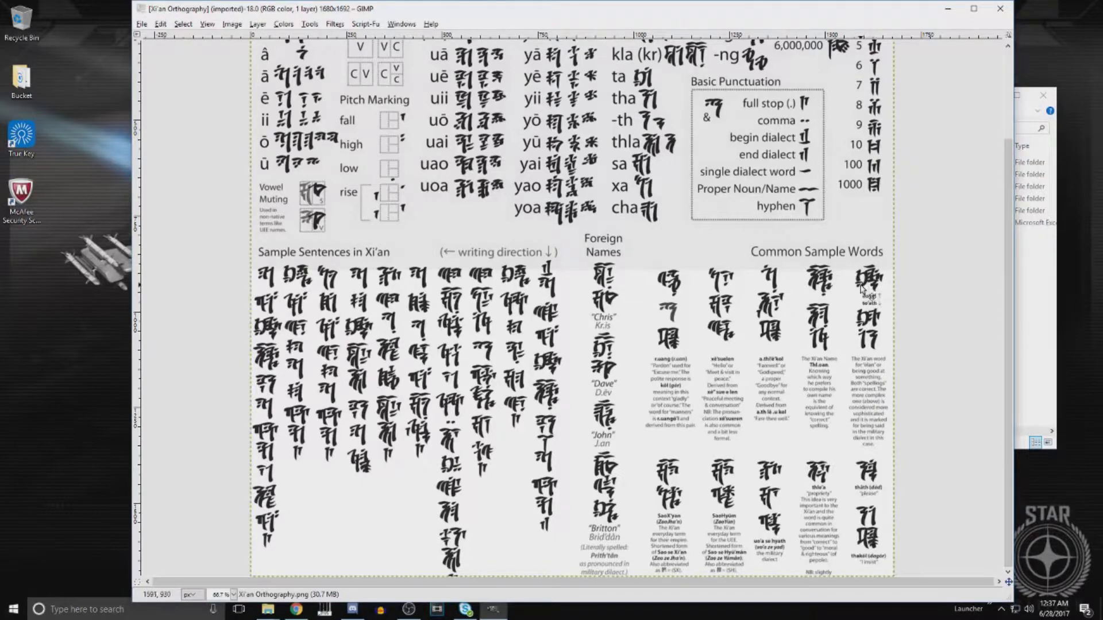
{"action": "scroll", "coordinate": [693, 281], "scroll_direction": "up", "scroll_amount": 3}
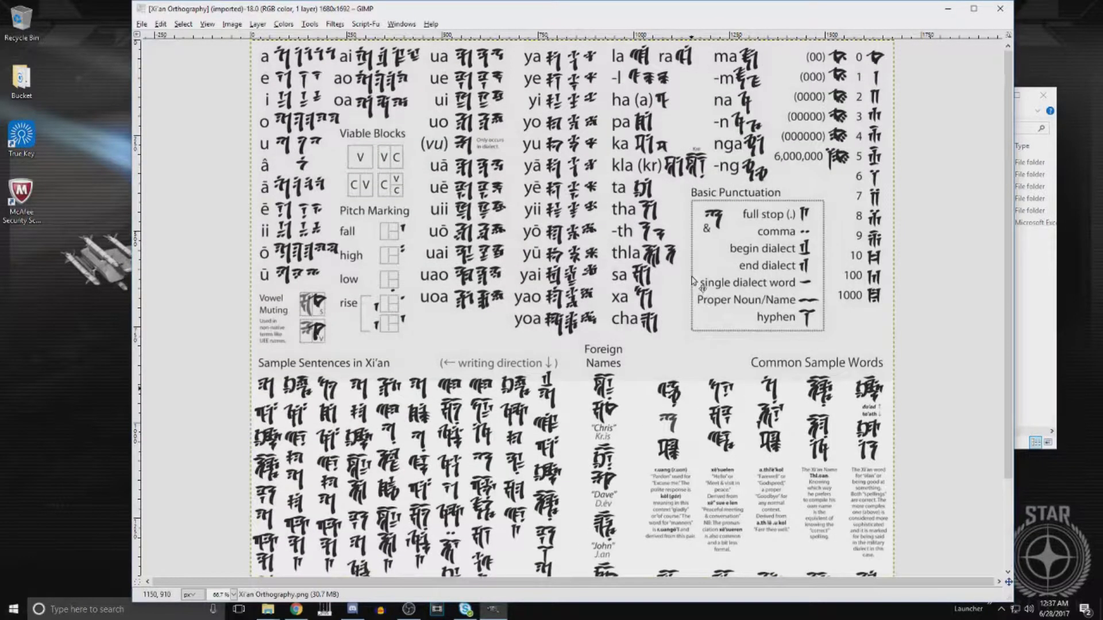
{"action": "scroll", "coordinate": [804, 313], "scroll_direction": "down", "scroll_amount": 3}
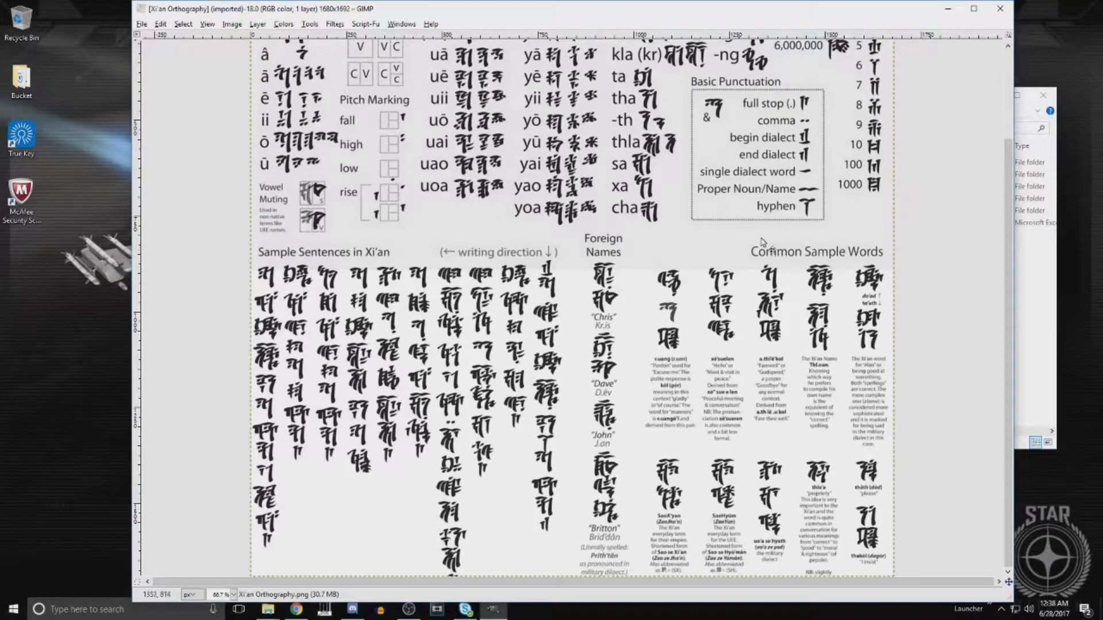
{"action": "scroll", "coordinate": [686, 227], "scroll_direction": "up", "scroll_amount": 3}
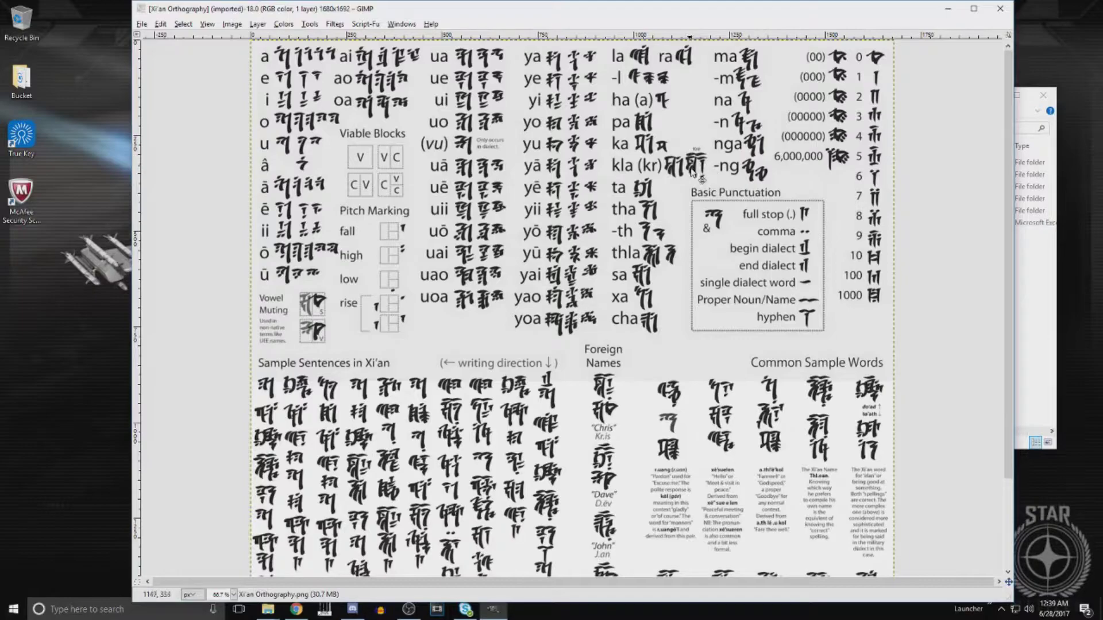
{"action": "scroll", "coordinate": [695, 183], "scroll_direction": "down", "scroll_amount": 3}
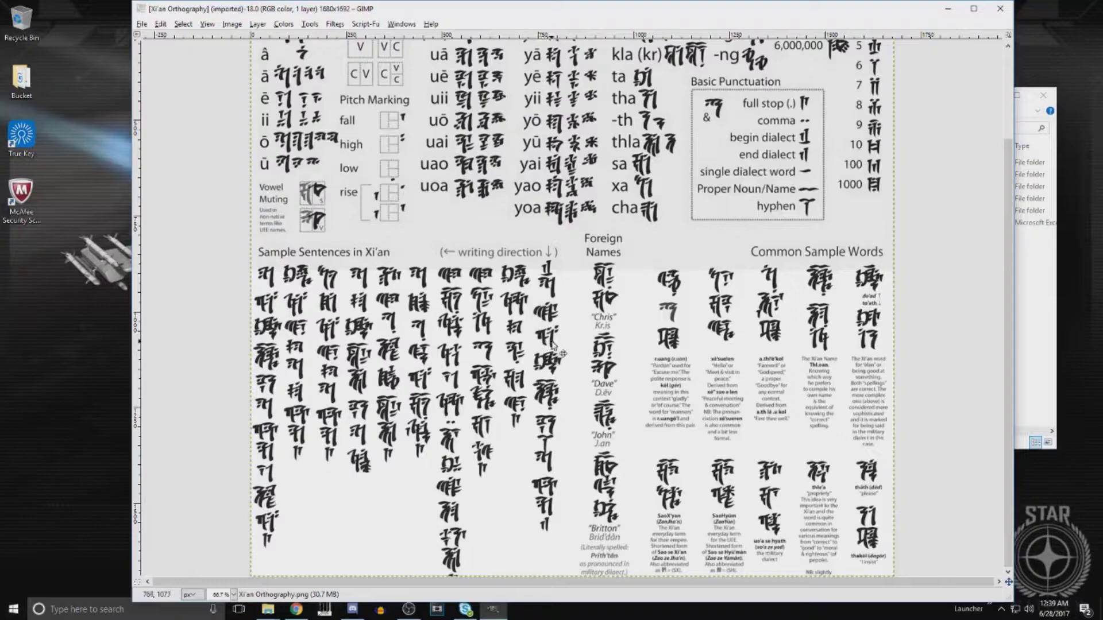
{"action": "scroll", "coordinate": [554, 345], "scroll_direction": "up", "scroll_amount": 3}
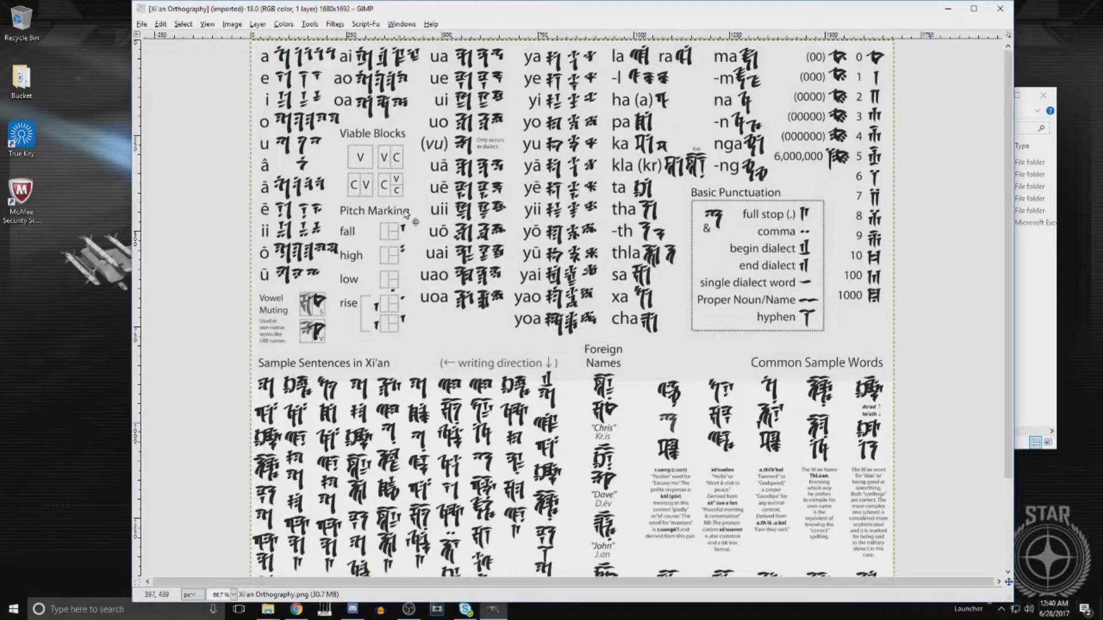
{"action": "scroll", "coordinate": [402, 212], "scroll_direction": "down", "scroll_amount": 3}
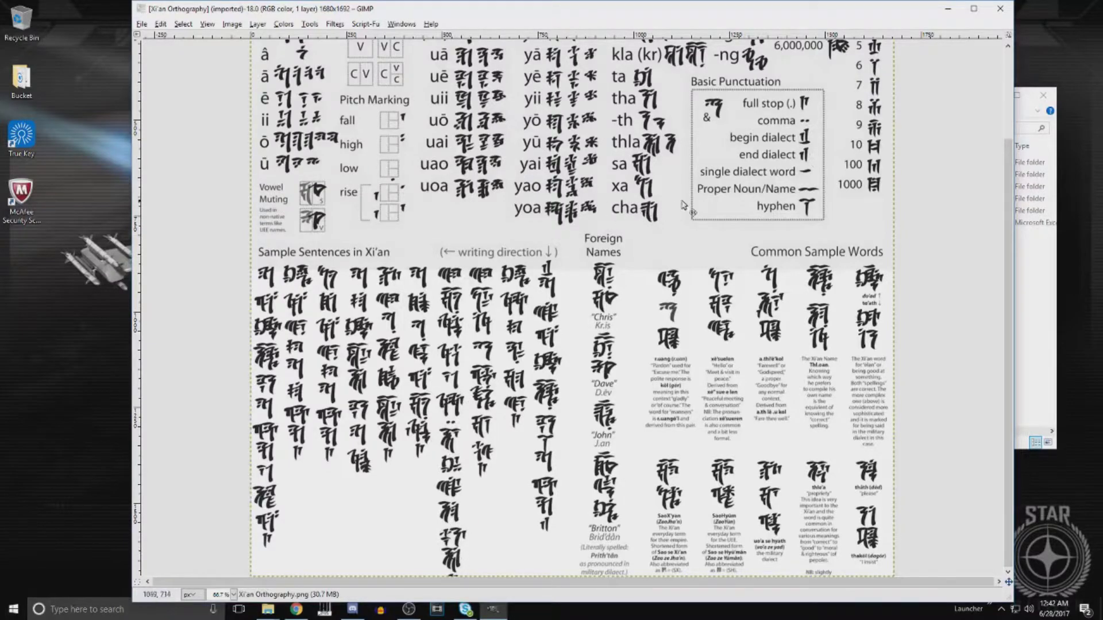
{"action": "scroll", "coordinate": [828, 214], "scroll_direction": "up", "scroll_amount": 3}
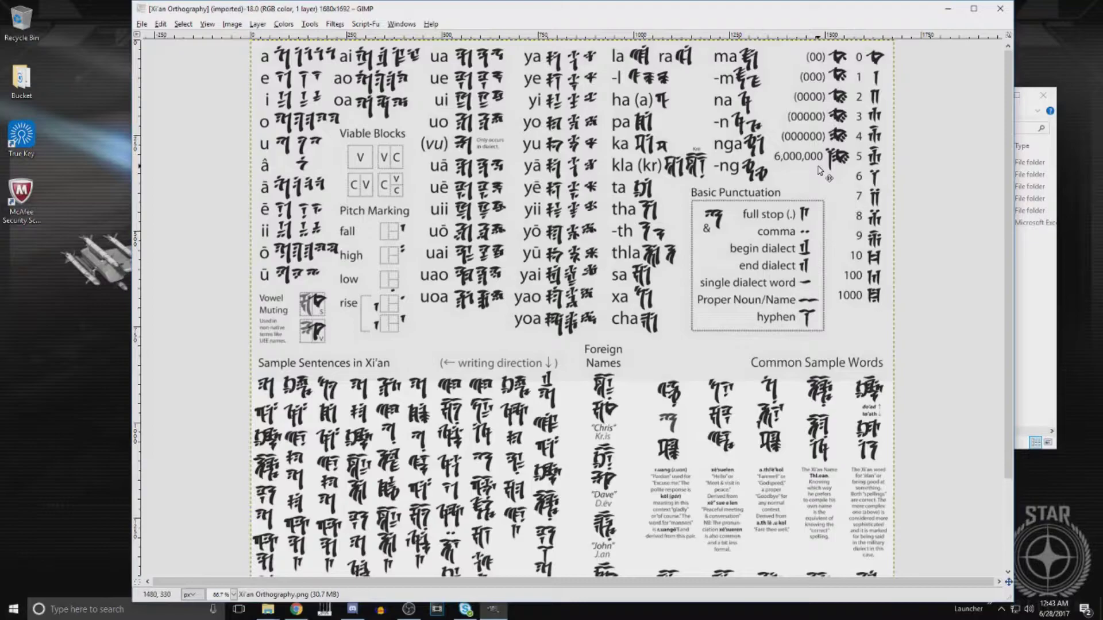
{"action": "scroll", "coordinate": [819, 170], "scroll_direction": "down", "scroll_amount": 3}
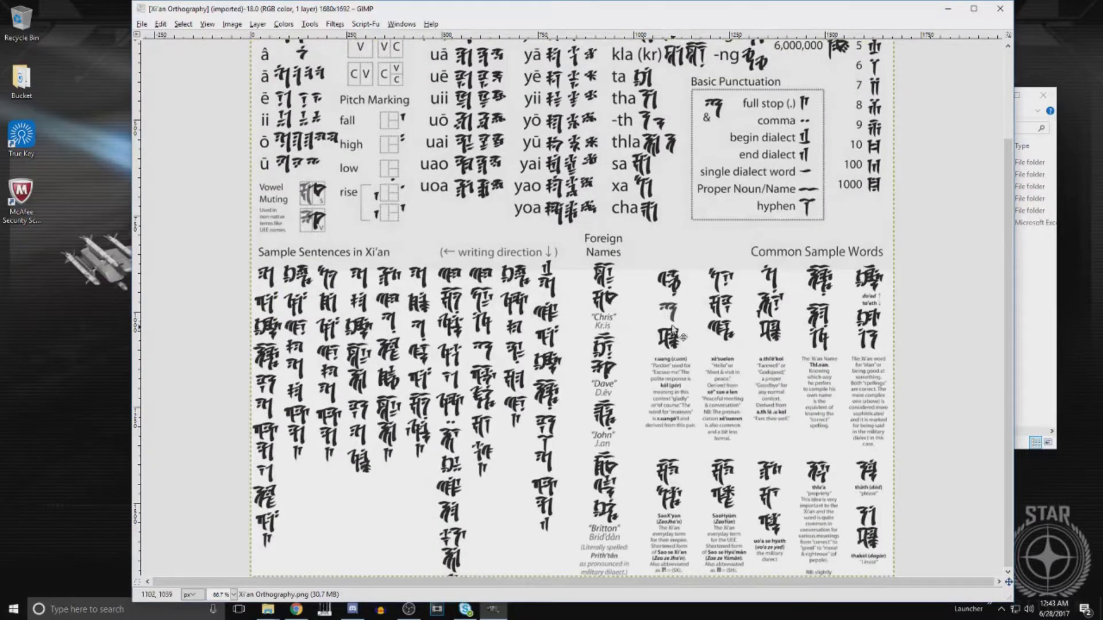
Review the sample sentences, foreign names and common sample words on the Xi'an Orthography chart against its glyph tables
{"action": "scroll", "coordinate": [662, 320], "scroll_direction": "up", "scroll_amount": 3}
{"action": "scroll", "coordinate": [664, 320], "scroll_direction": "down", "scroll_amount": 3}
{"action": "scroll", "coordinate": [688, 59], "scroll_direction": "up", "scroll_amount": 3}
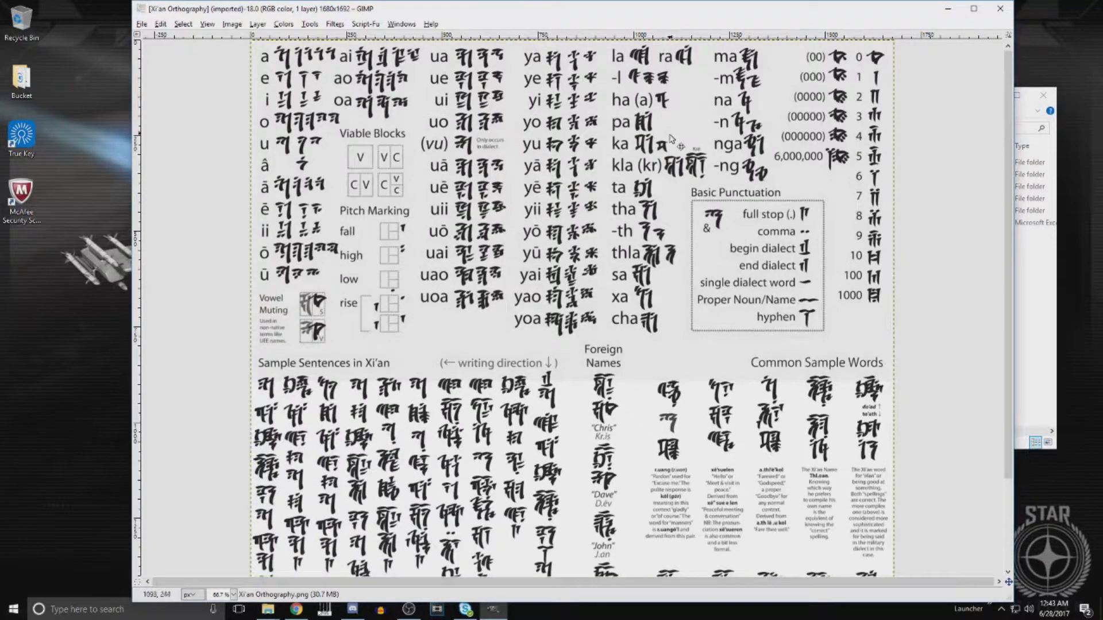
{"action": "scroll", "coordinate": [670, 154], "scroll_direction": "down", "scroll_amount": 3}
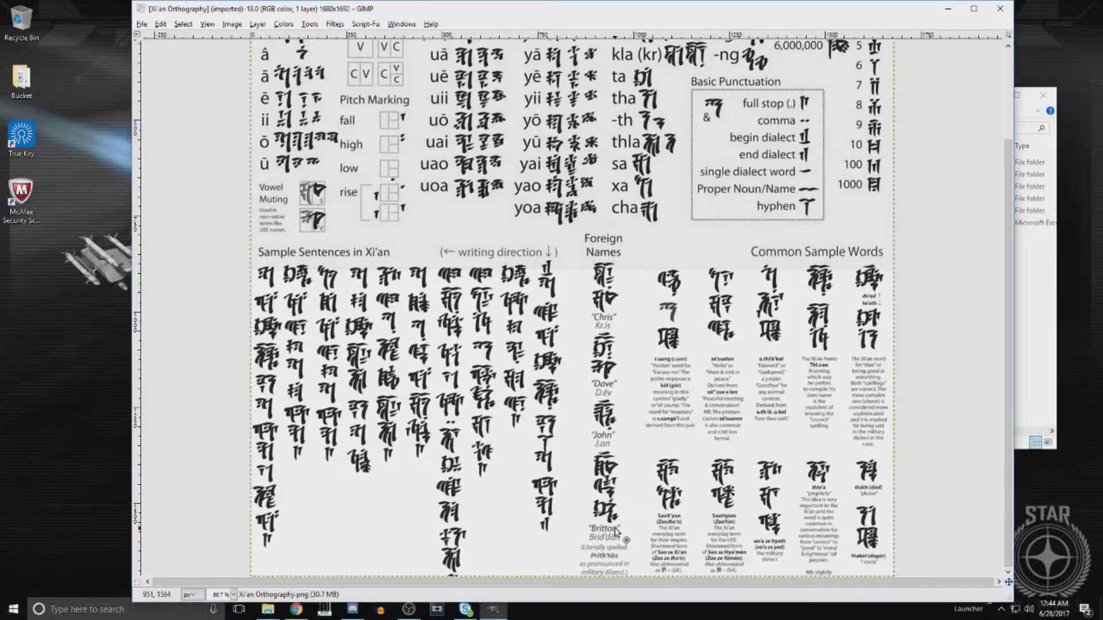
{"action": "scroll", "coordinate": [615, 531], "scroll_direction": "up", "scroll_amount": 3}
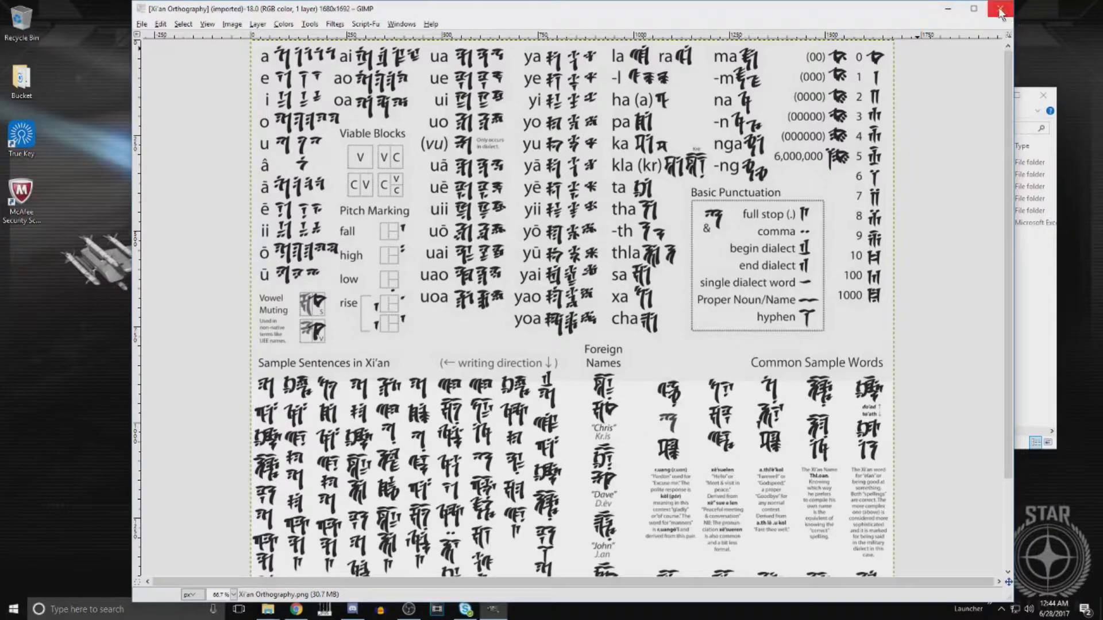
Minimize the chart and open Xi'an Scripting Templates.xlsx maximized in Excel, viewing the Primary Vowel stencil and the block and pitch reference picture
{"action": "left_click", "coordinate": [949, 9]}
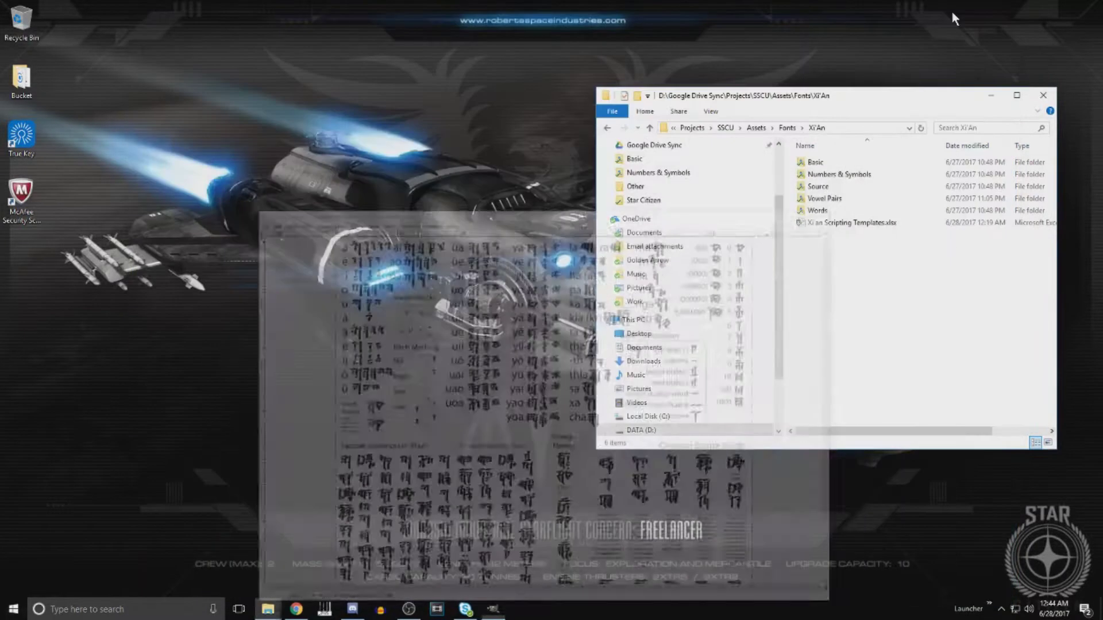
{"action": "left_click", "coordinate": [859, 234]}
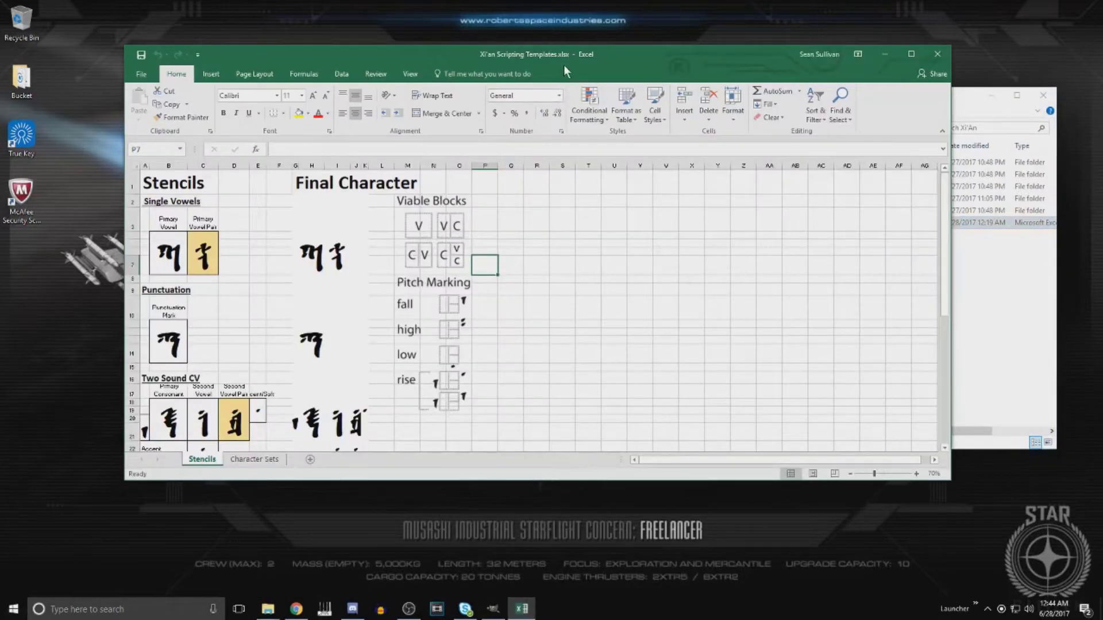
{"action": "double_click", "coordinate": [566, 53]}
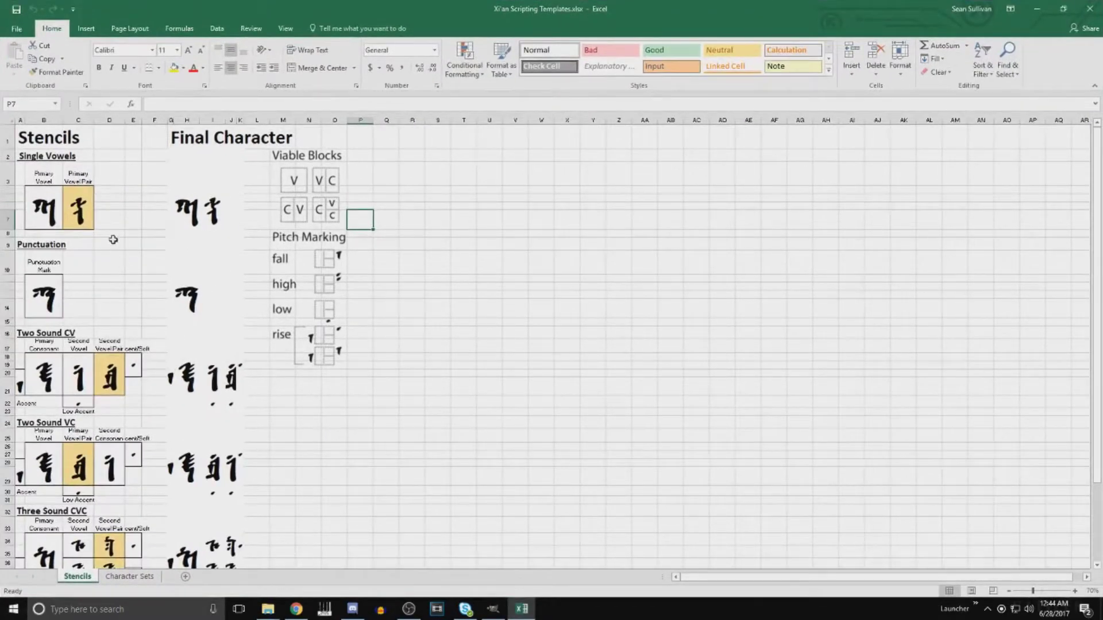
{"action": "left_click", "coordinate": [57, 207]}
{"action": "left_click", "coordinate": [335, 218]}
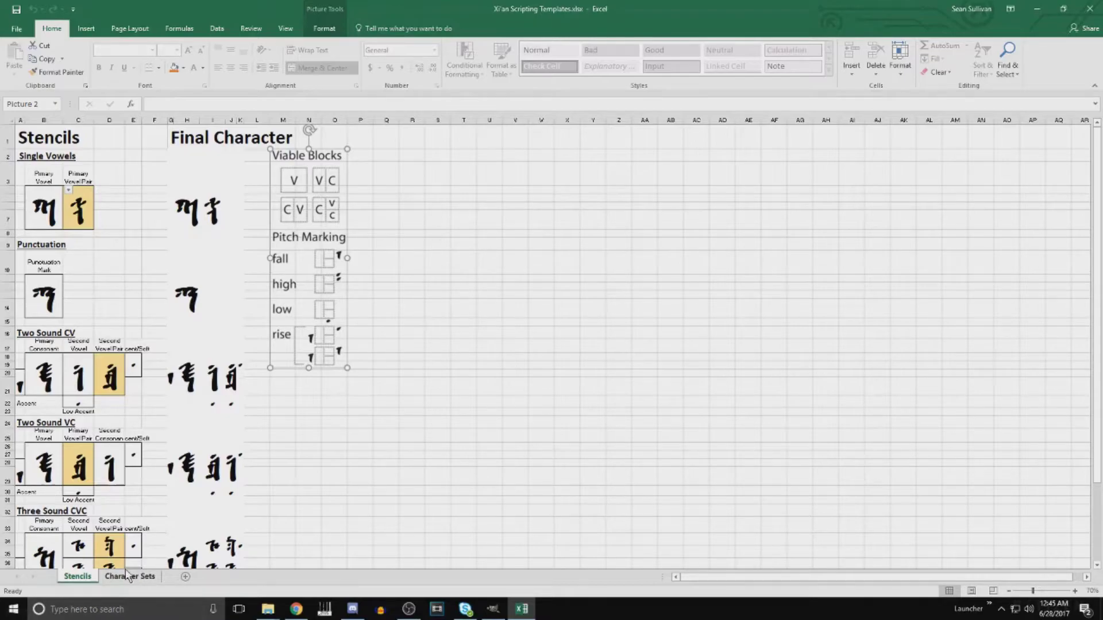
Go to the Character Sets sheet and highlight the valid secondary, primary and tertiary vowel lists, ending on the secondary consonants
{"action": "left_click", "coordinate": [122, 577]}
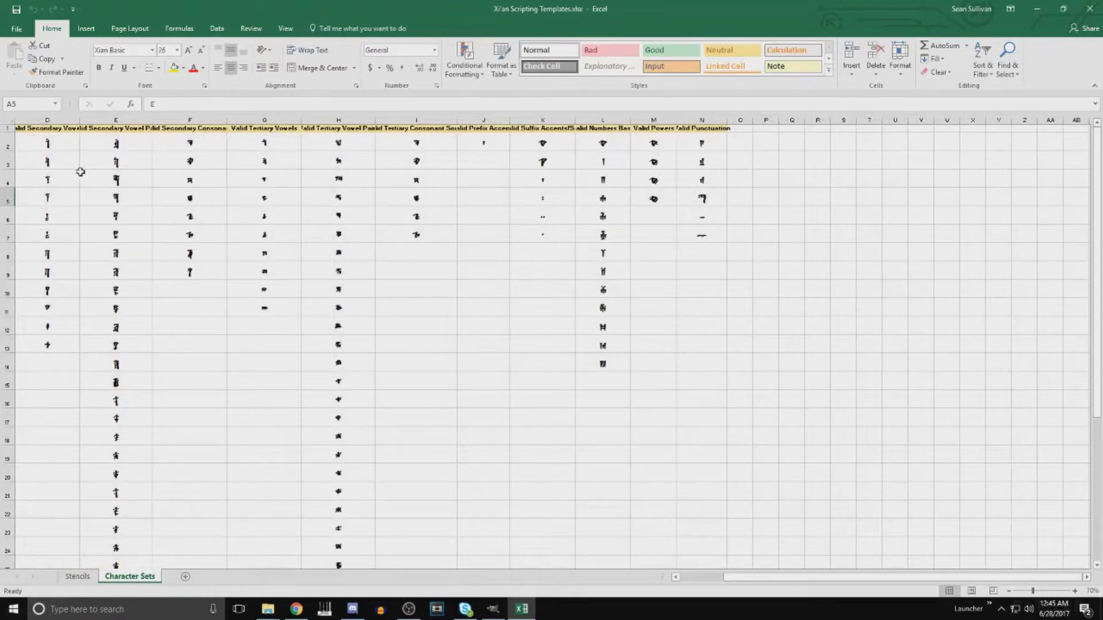
{"action": "left_click", "coordinate": [51, 140]}
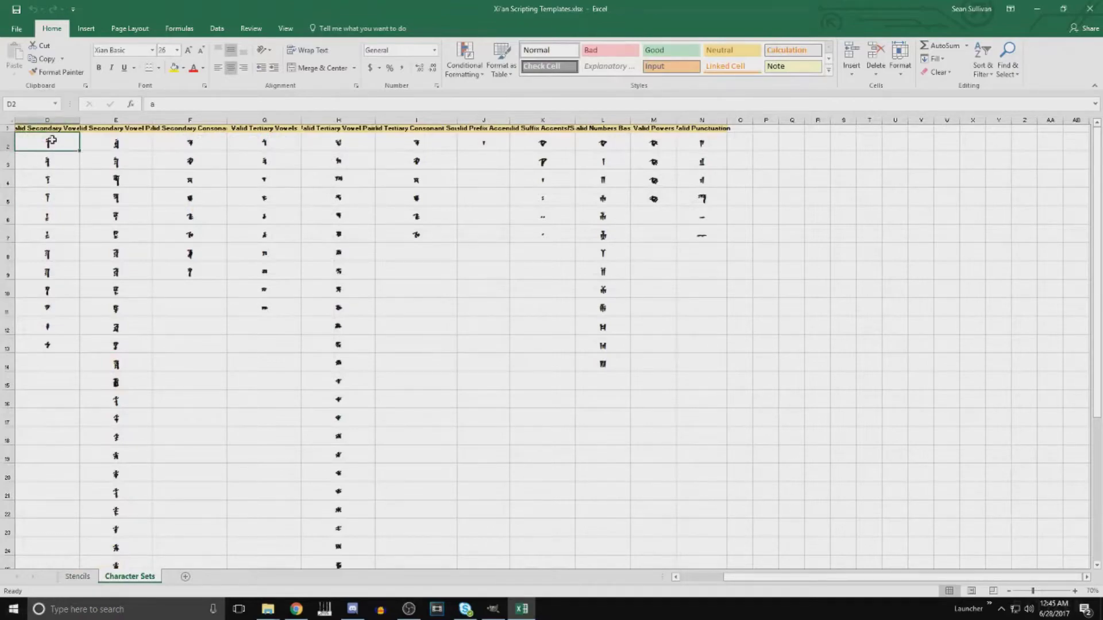
{"action": "left_click_drag", "start_coordinate": [52, 141], "coordinate": [49, 345]}
{"action": "scroll", "coordinate": [369, 443], "scroll_direction": "left", "scroll_amount": 3}
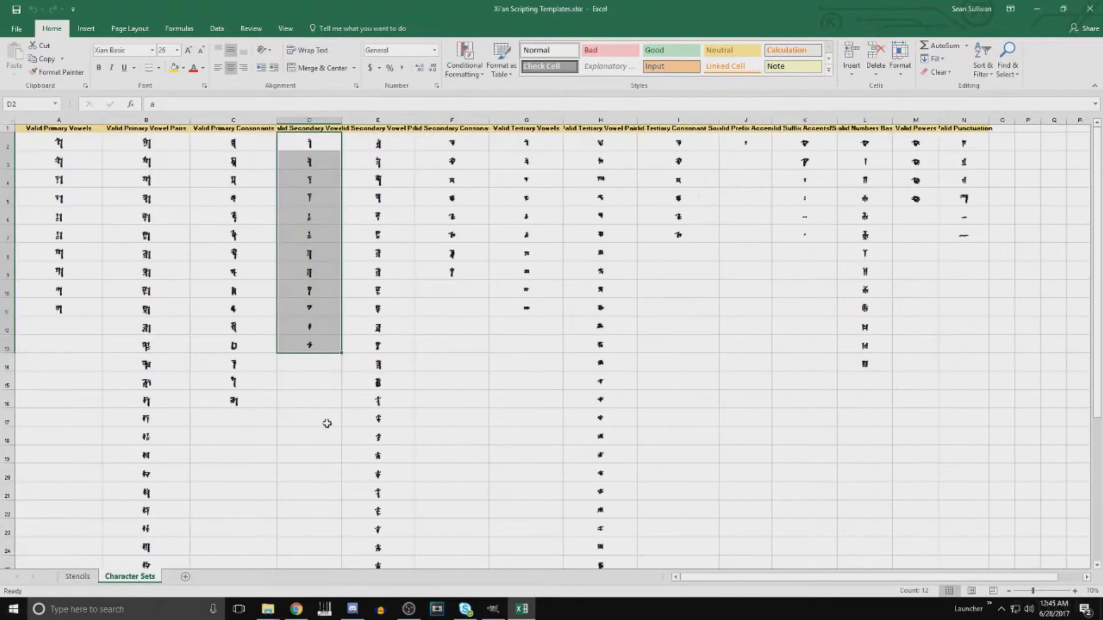
{"action": "left_click_drag", "start_coordinate": [58, 144], "coordinate": [60, 324]}
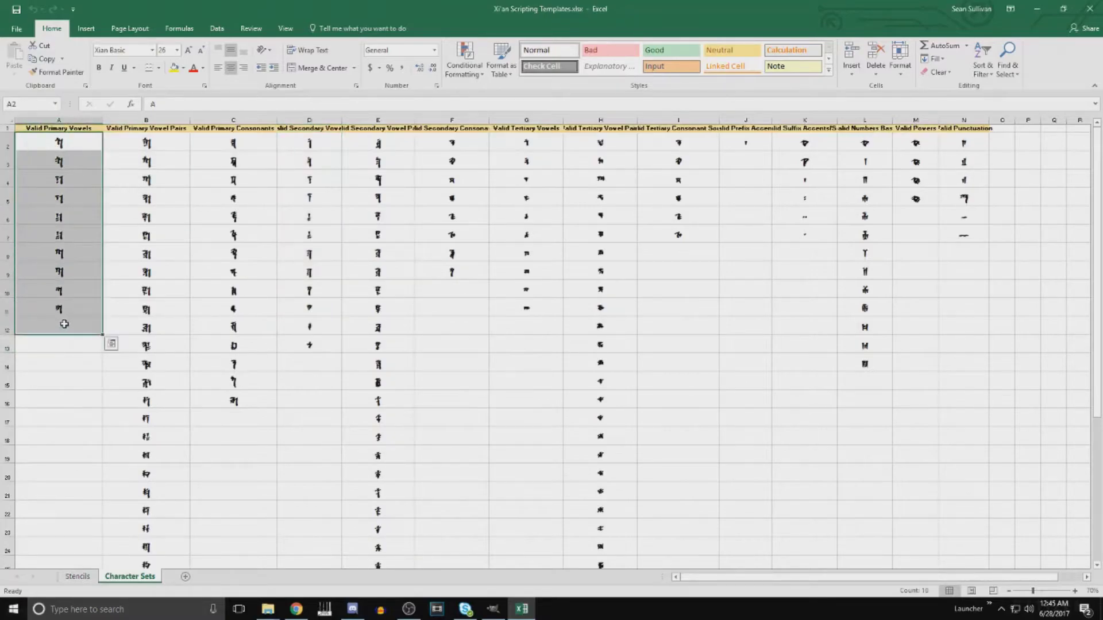
{"action": "left_click_drag", "start_coordinate": [313, 145], "coordinate": [311, 345]}
{"action": "left_click_drag", "start_coordinate": [532, 141], "coordinate": [538, 308]}
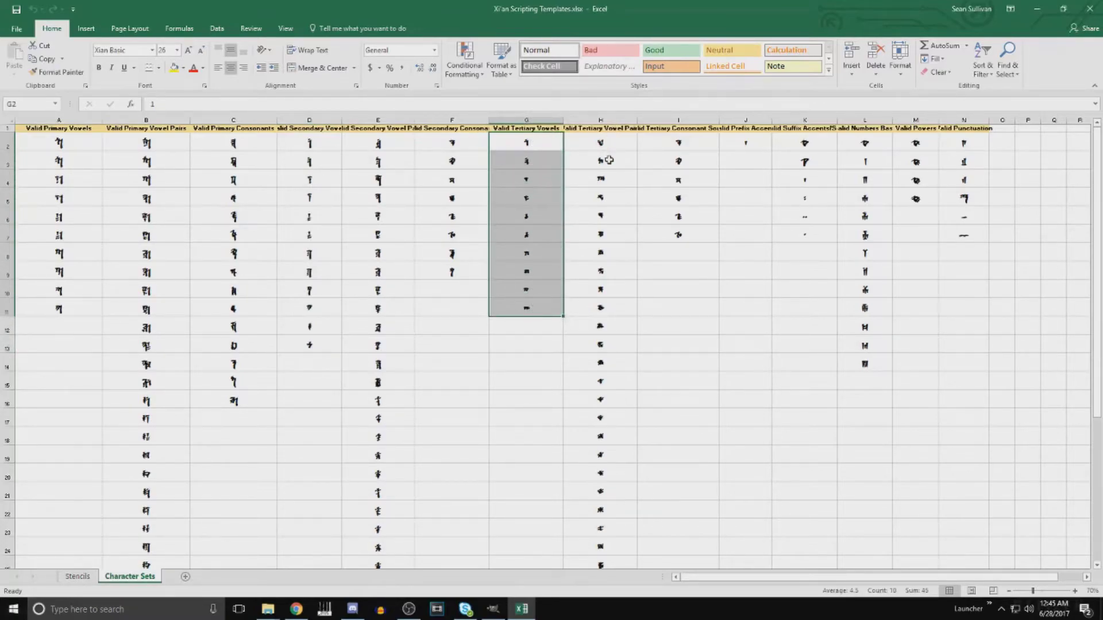
{"action": "left_click", "coordinate": [470, 171]}
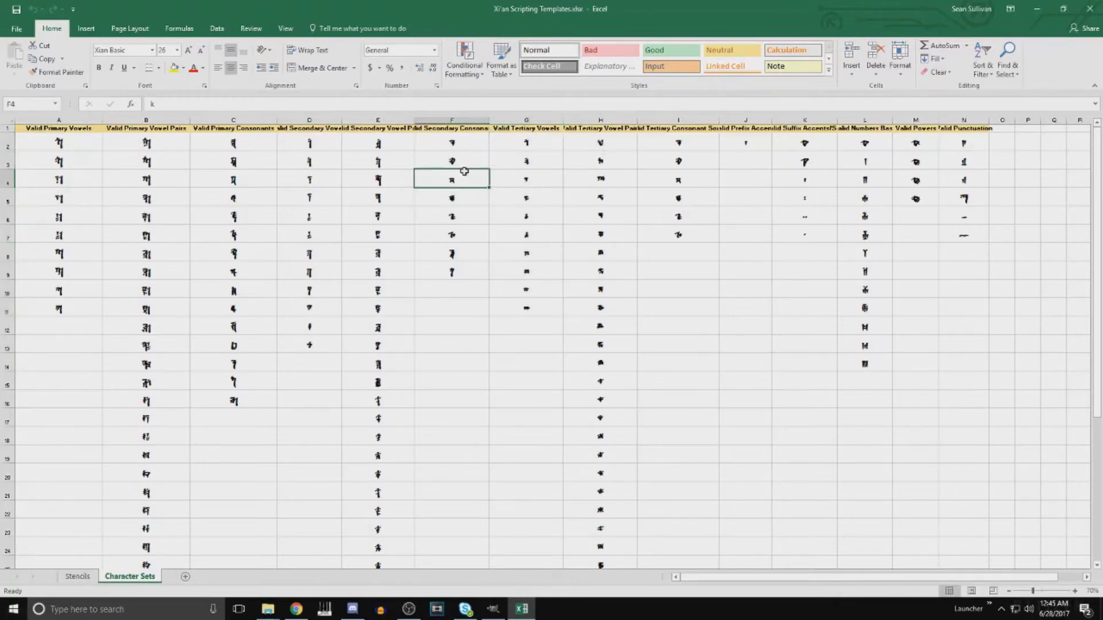
Examine the primary, secondary and tertiary vowel pair lists, comparing the primary pairs with the Xi'an Orthography chart in GIMP
{"action": "left_click", "coordinate": [163, 143]}
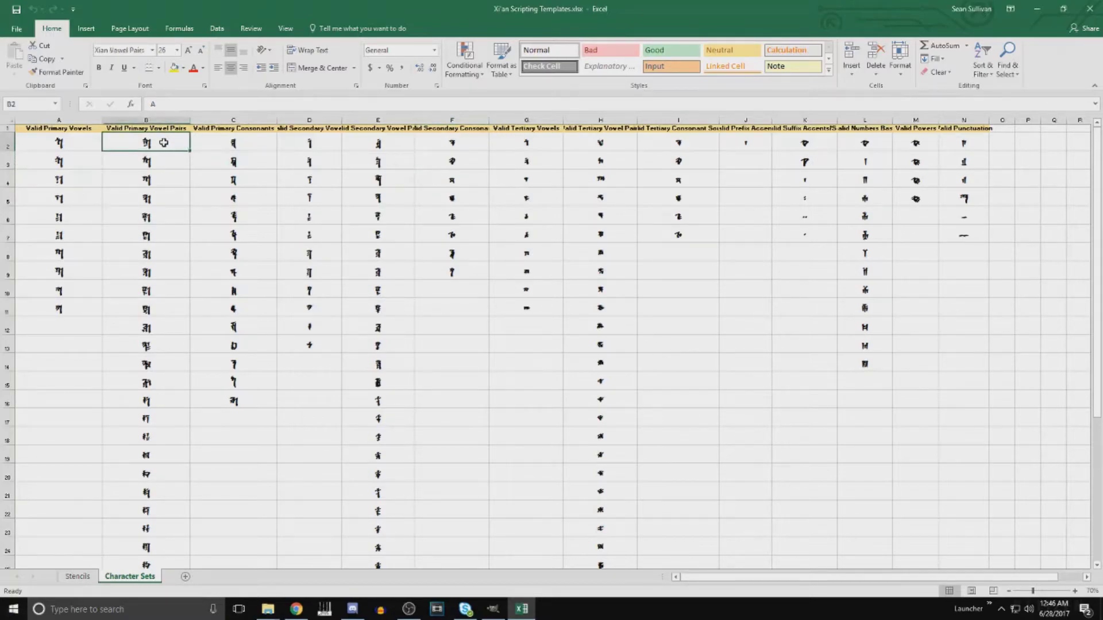
{"action": "key", "text": "alt+Tab"}
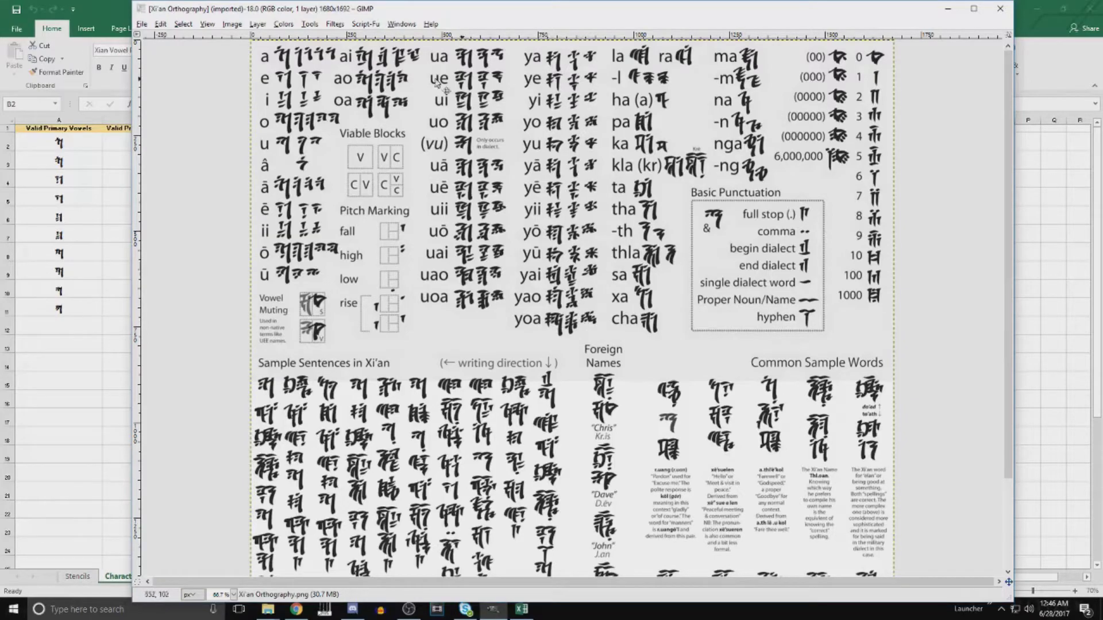
{"action": "left_click", "coordinate": [91, 238]}
{"action": "left_click_drag", "start_coordinate": [153, 141], "coordinate": [164, 467]}
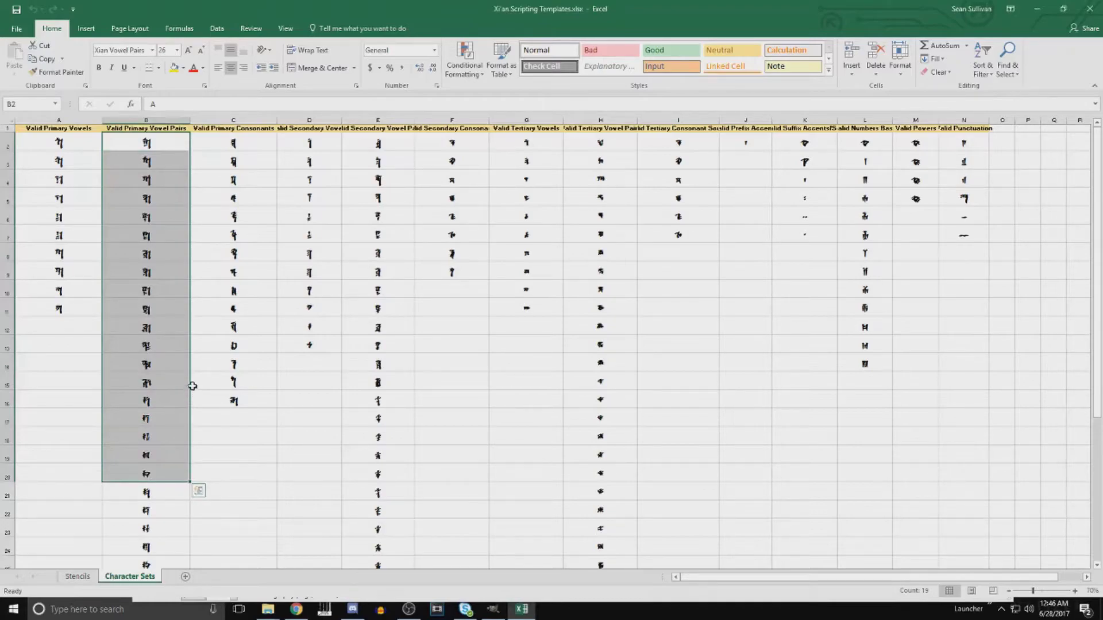
{"action": "left_click", "coordinate": [155, 185]}
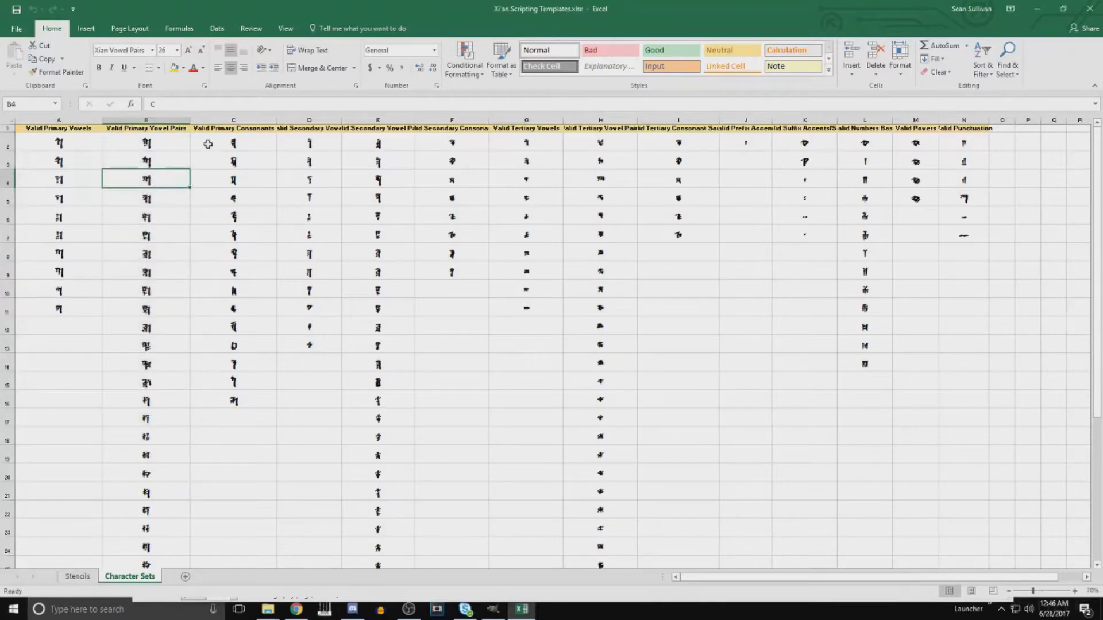
{"action": "left_click", "coordinate": [376, 143]}
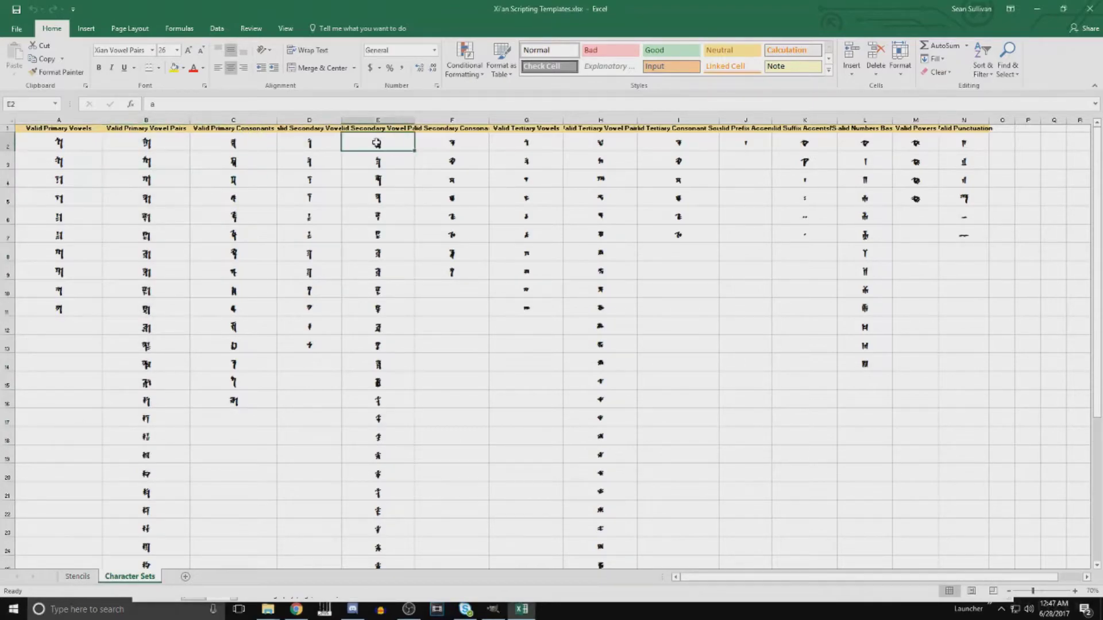
{"action": "left_click", "coordinate": [589, 146]}
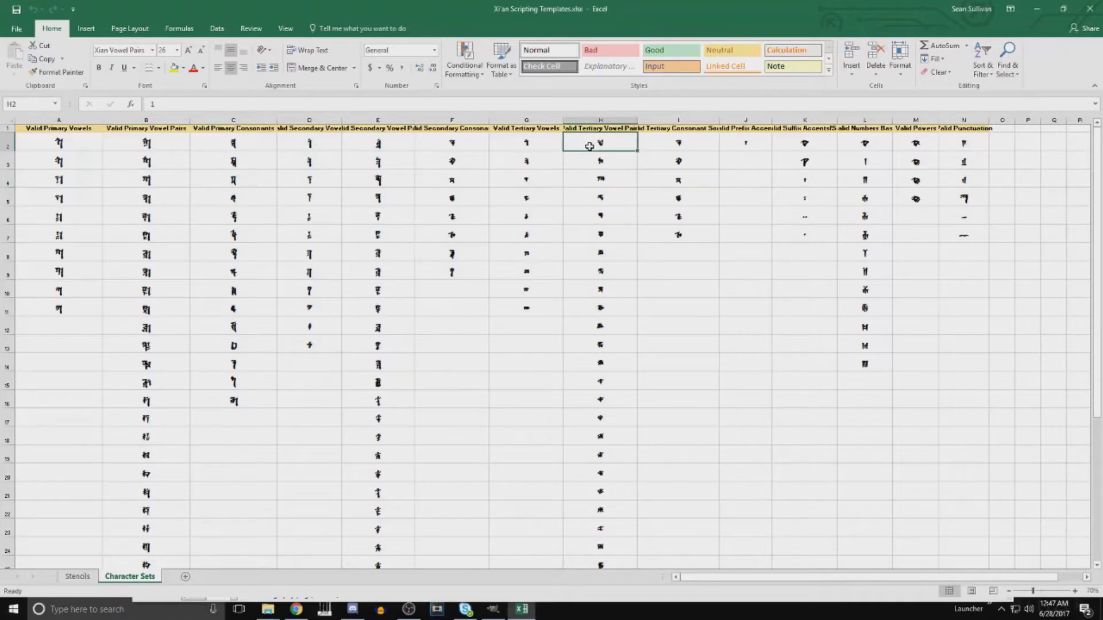
{"action": "scroll", "coordinate": [559, 293], "scroll_direction": "down", "scroll_amount": 5}
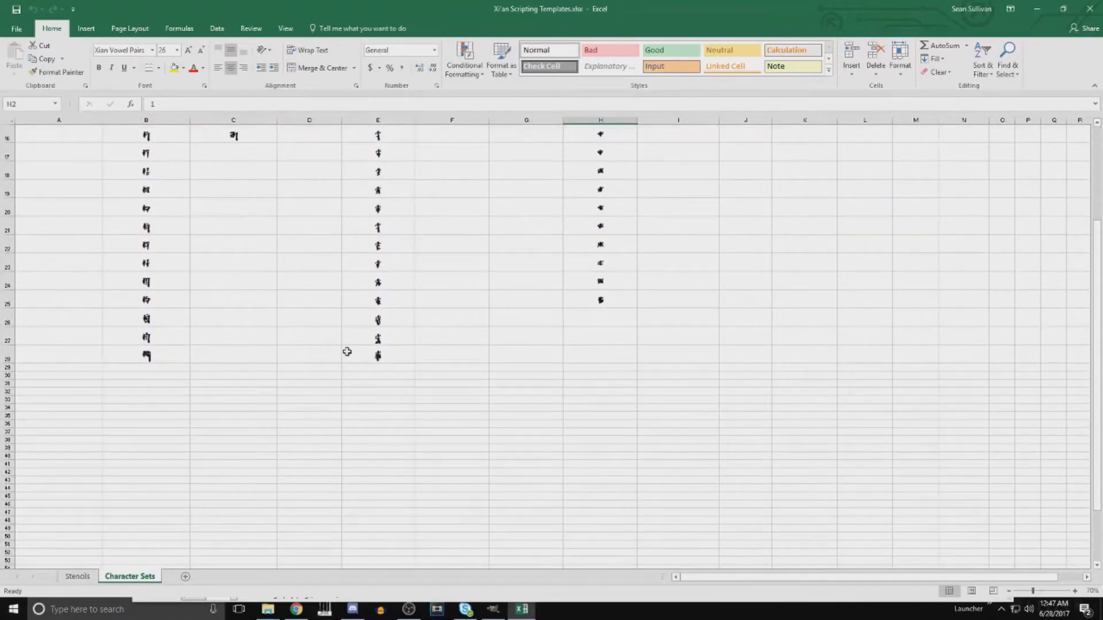
{"action": "scroll", "coordinate": [379, 352], "scroll_direction": "up", "scroll_amount": 5}
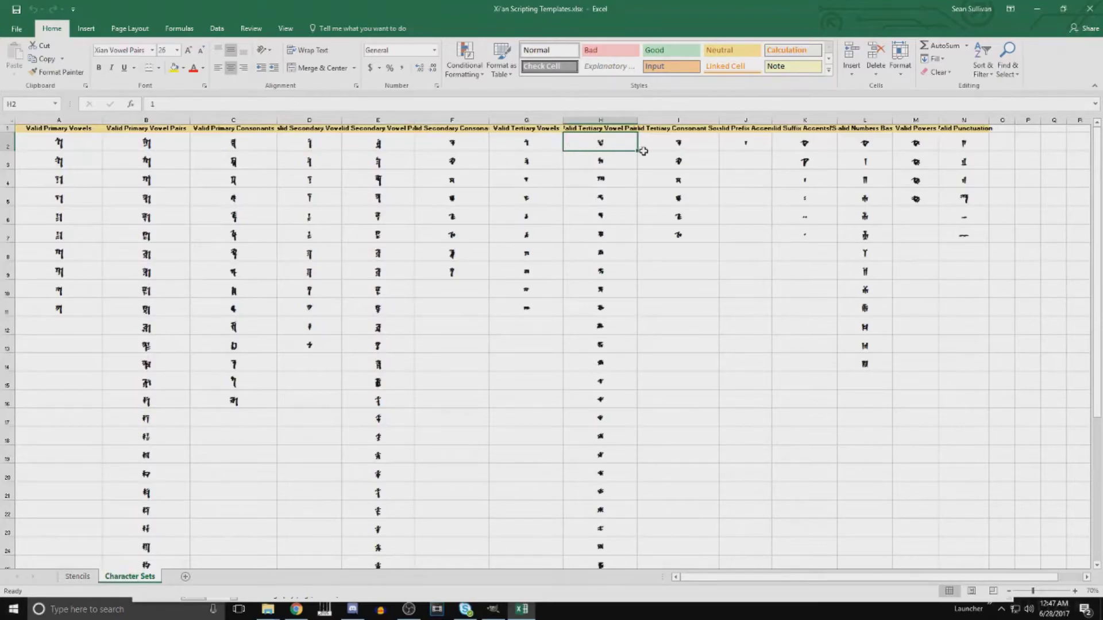
Highlight the prefix accent, suffix accent, number, powers and punctuation lists individually and as the block J2:N14, then clear the selection
{"action": "left_click", "coordinate": [754, 145]}
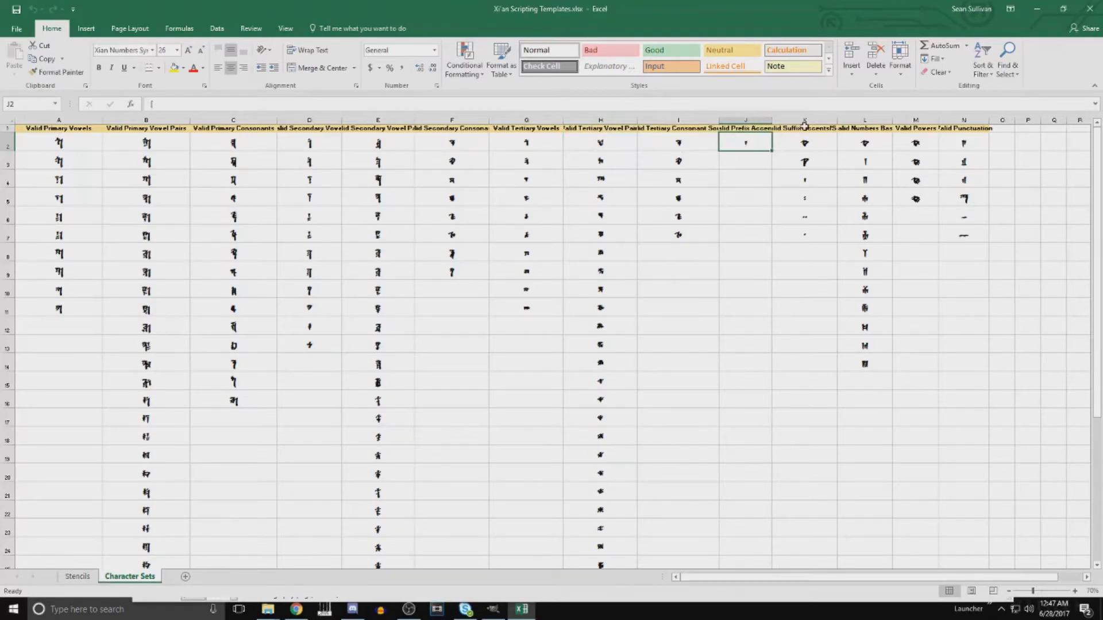
{"action": "left_click", "coordinate": [810, 144]}
{"action": "left_click_drag", "start_coordinate": [810, 143], "coordinate": [813, 239]}
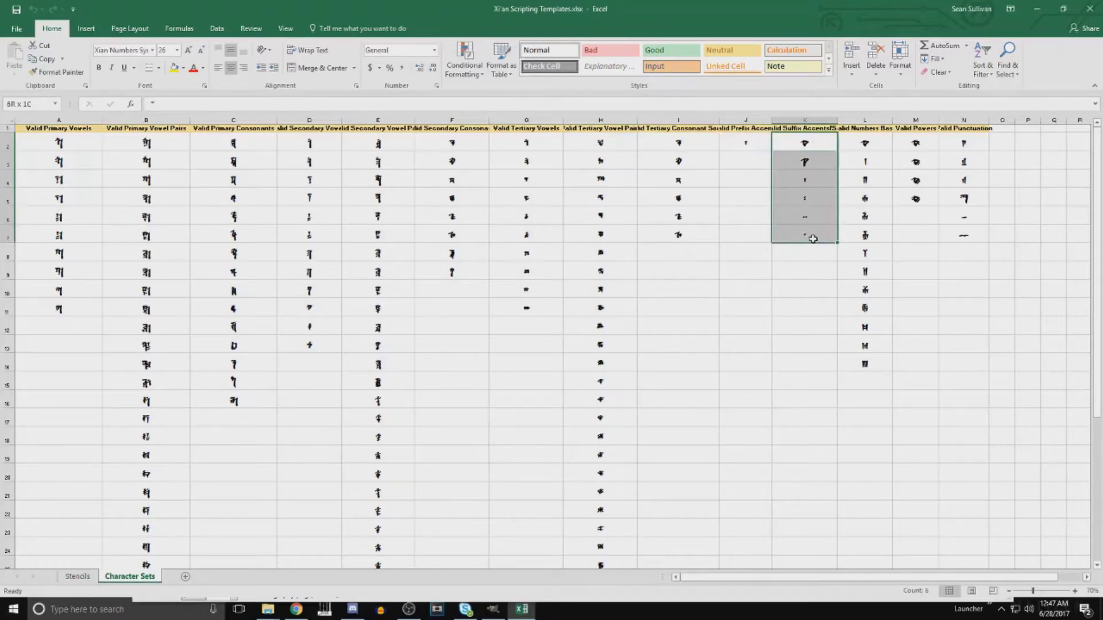
{"action": "left_click", "coordinate": [868, 144]}
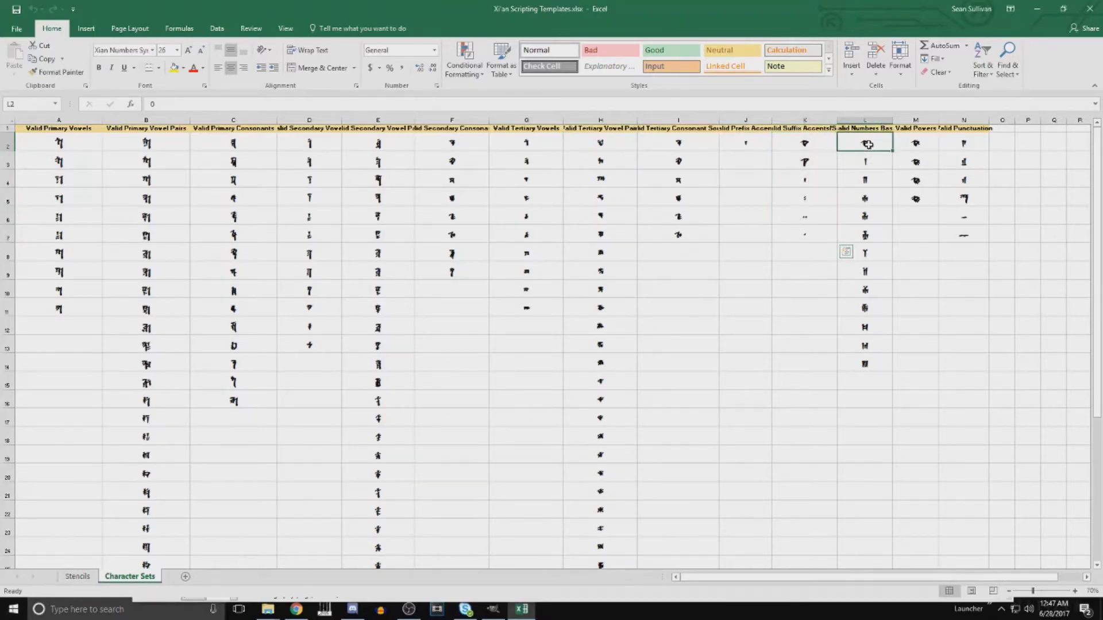
{"action": "left_click_drag", "start_coordinate": [868, 144], "coordinate": [876, 362]}
{"action": "left_click_drag", "start_coordinate": [913, 140], "coordinate": [928, 188]}
{"action": "left_click_drag", "start_coordinate": [956, 145], "coordinate": [952, 235]}
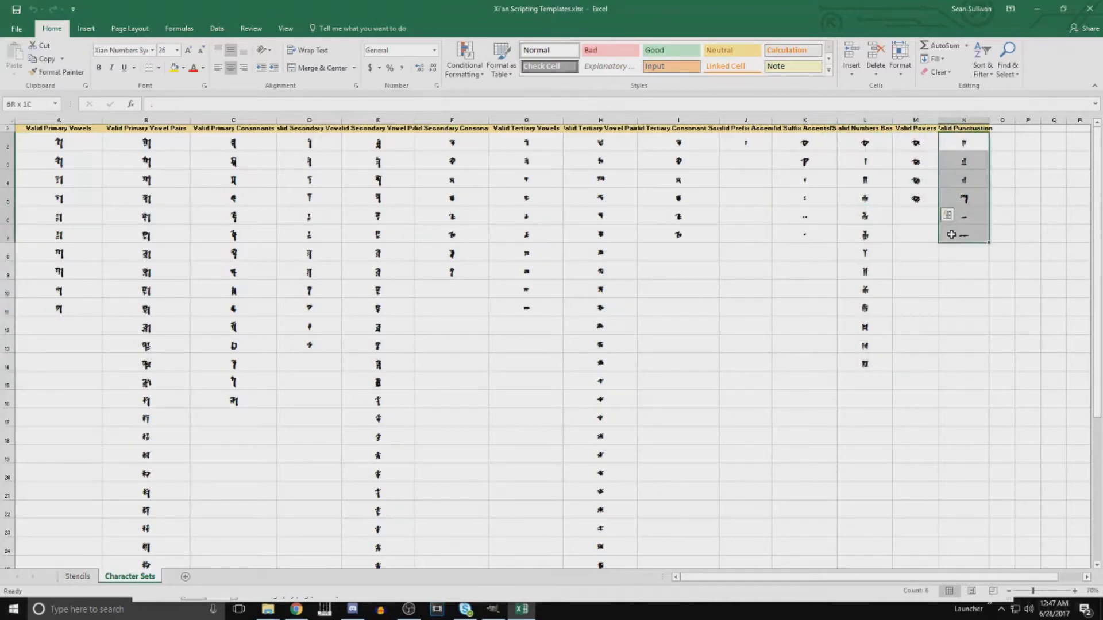
{"action": "left_click", "coordinate": [453, 255]}
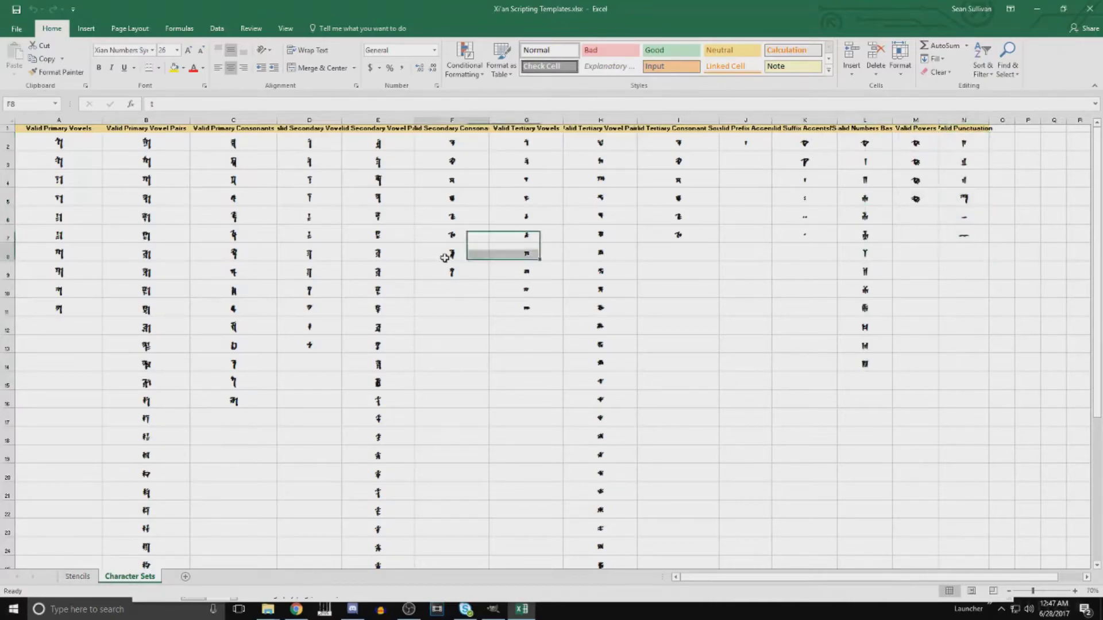
{"action": "left_click_drag", "start_coordinate": [966, 144], "coordinate": [760, 363]}
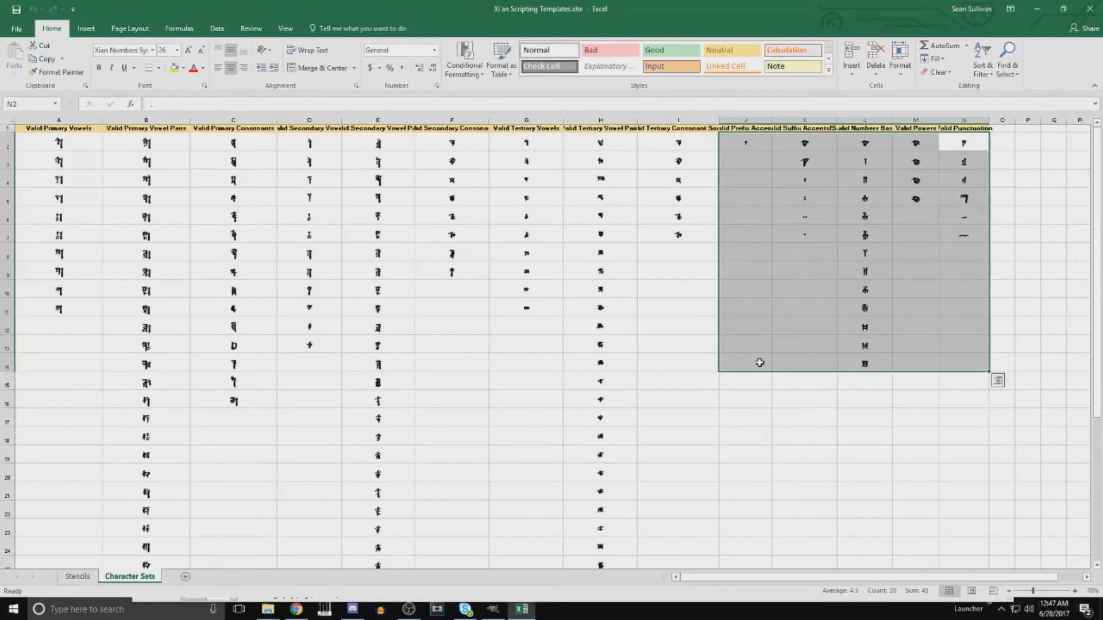
{"action": "left_click", "coordinate": [778, 299]}
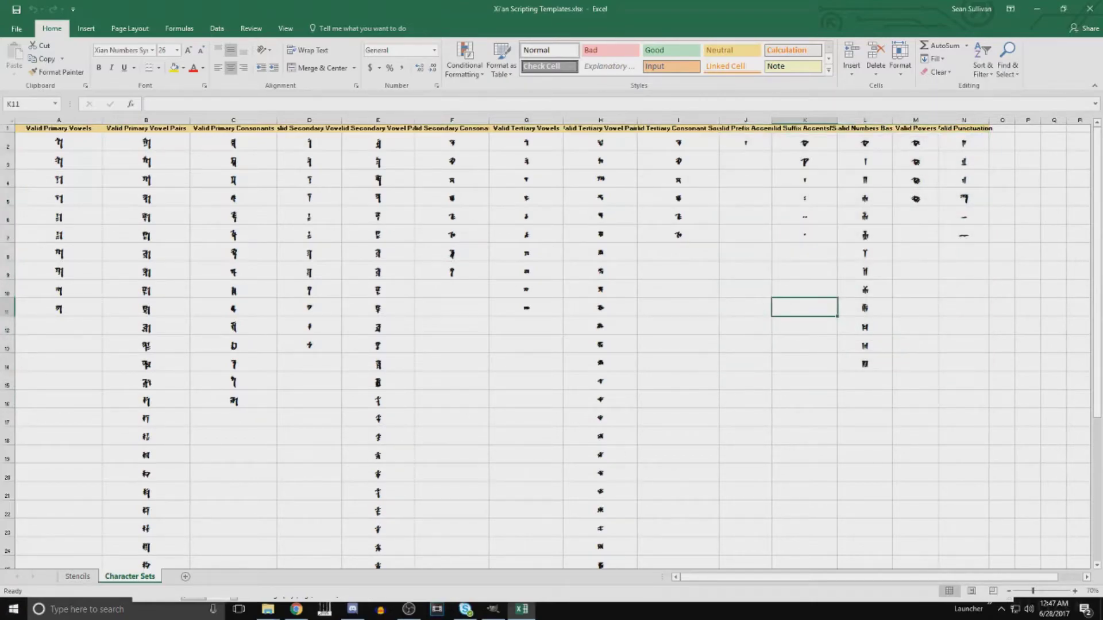
Return to the Stencils sheet and view the available choices for the Primary Vowel Pair stencil under Single Vowels, keeping its current character
{"action": "left_click", "coordinate": [76, 577]}
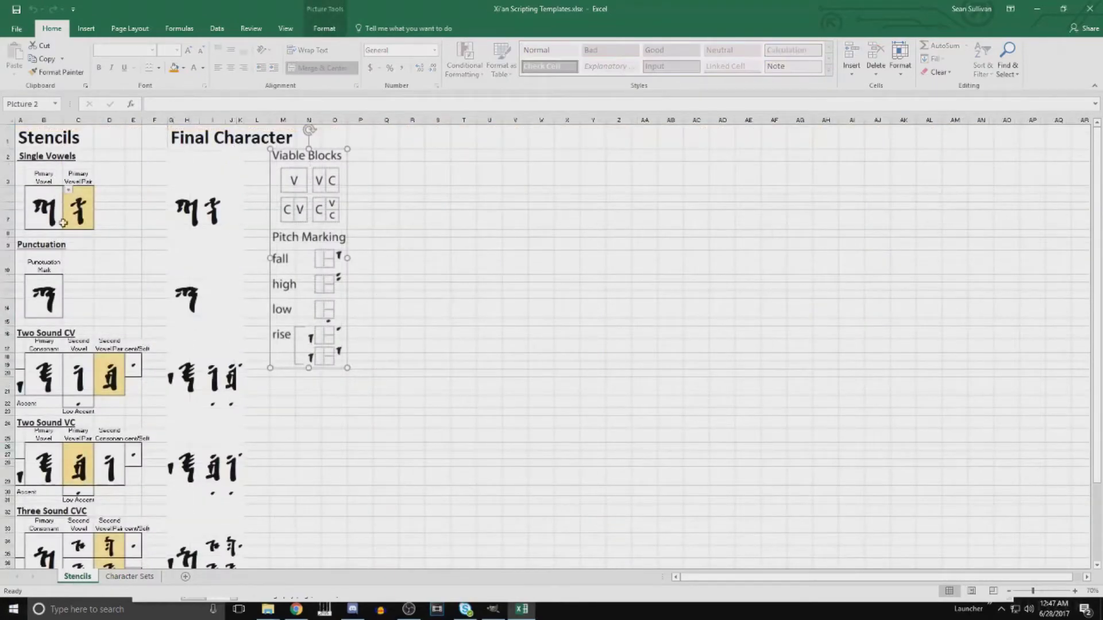
{"action": "left_click", "coordinate": [87, 191]}
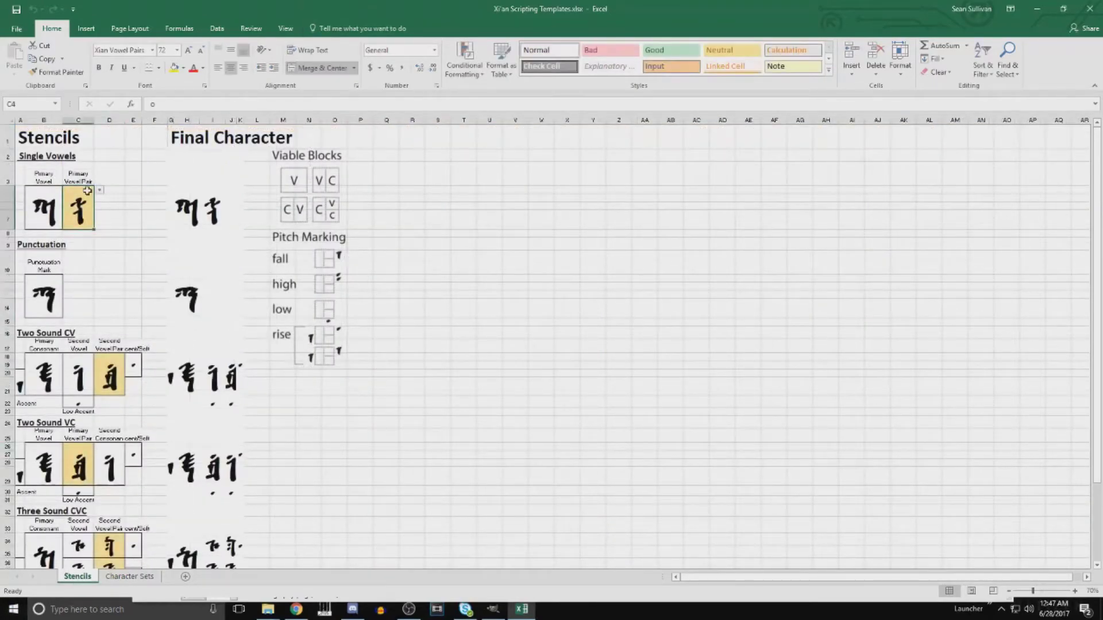
{"action": "left_click", "coordinate": [99, 190]}
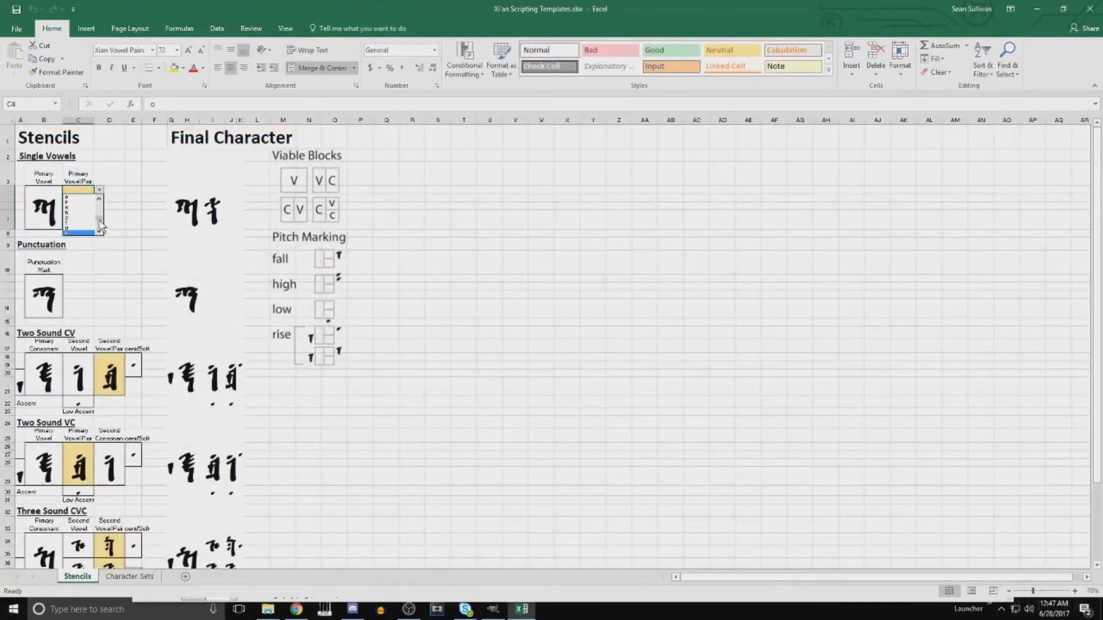
{"action": "left_click", "coordinate": [101, 191]}
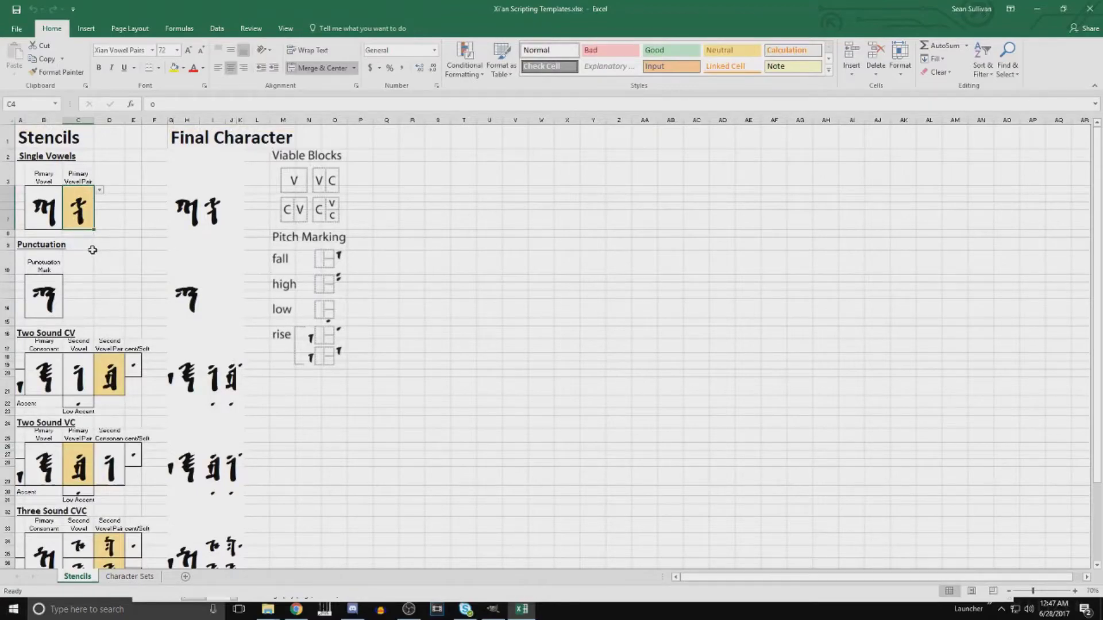
Inspect the Primary Vowel stencil under Single Vowels and the Primary Vowel Pair stencil under Two Sound VC
{"action": "left_click", "coordinate": [57, 213]}
{"action": "left_click", "coordinate": [64, 214]}
{"action": "left_click", "coordinate": [47, 210]}
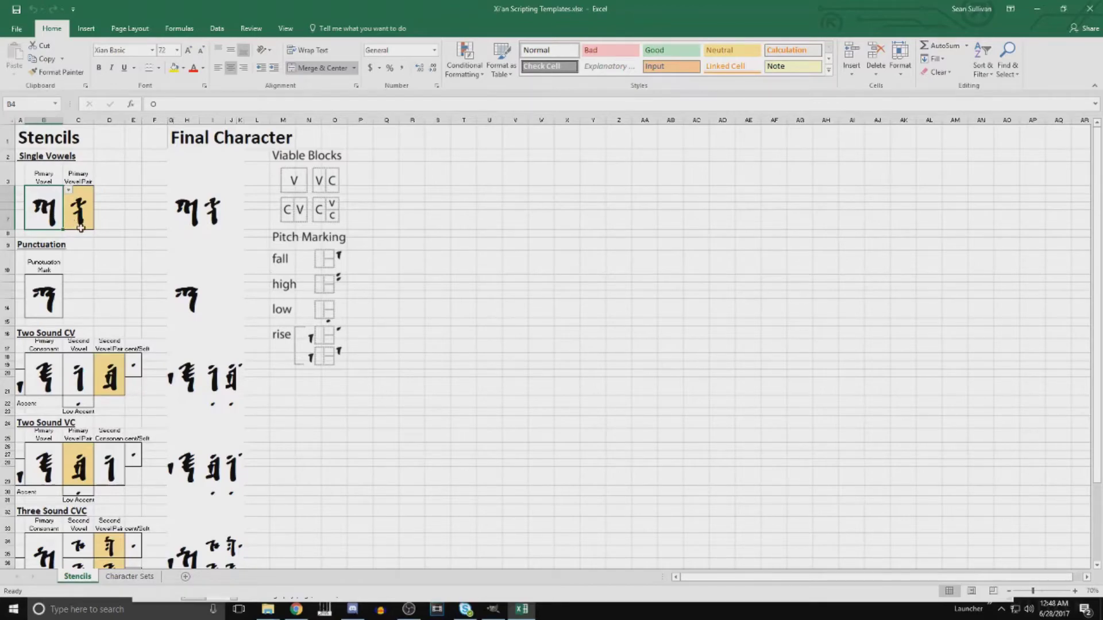
{"action": "scroll", "coordinate": [80, 225], "scroll_direction": "down", "scroll_amount": 3}
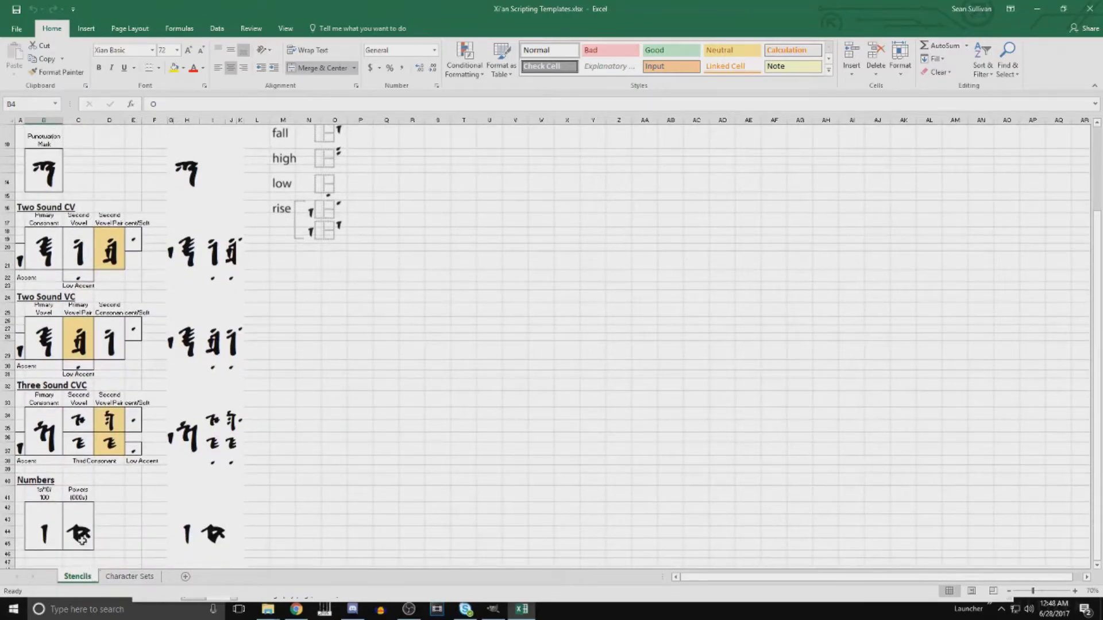
{"action": "left_click", "coordinate": [91, 341]}
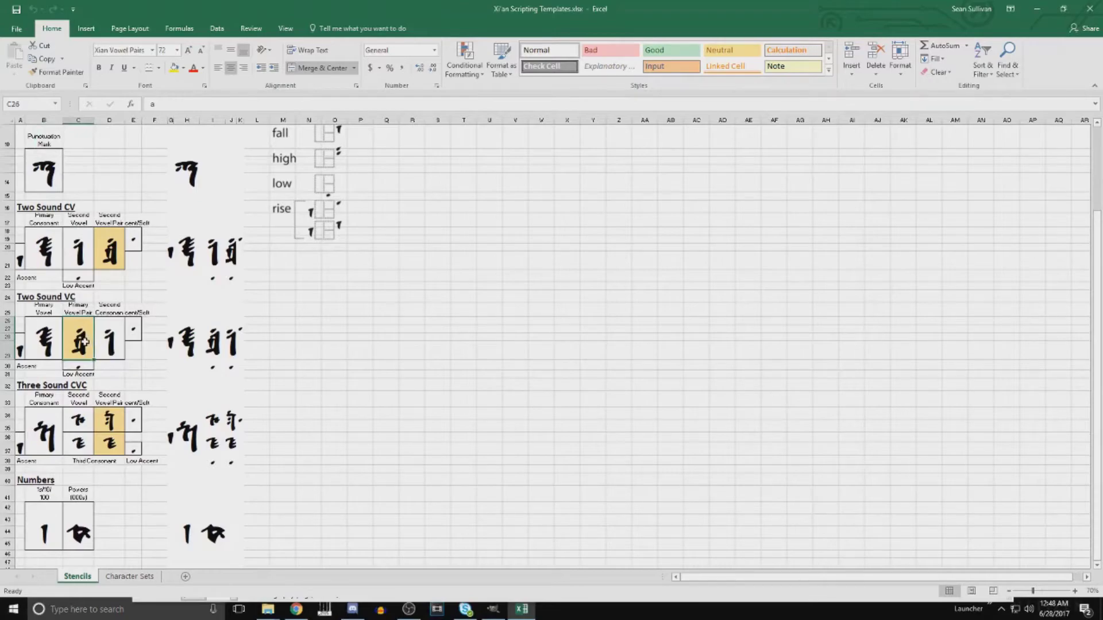
Inspect the stencil groups from Single Vowels down to Three Sound CVC, including the third consonant cell beneath the second vowel pair
{"action": "scroll", "coordinate": [81, 307], "scroll_direction": "up", "scroll_amount": 3}
{"action": "left_click_drag", "start_coordinate": [51, 212], "coordinate": [73, 483]}
{"action": "scroll", "coordinate": [73, 482], "scroll_direction": "down", "scroll_amount": 2}
{"action": "right_click", "coordinate": [118, 490]}
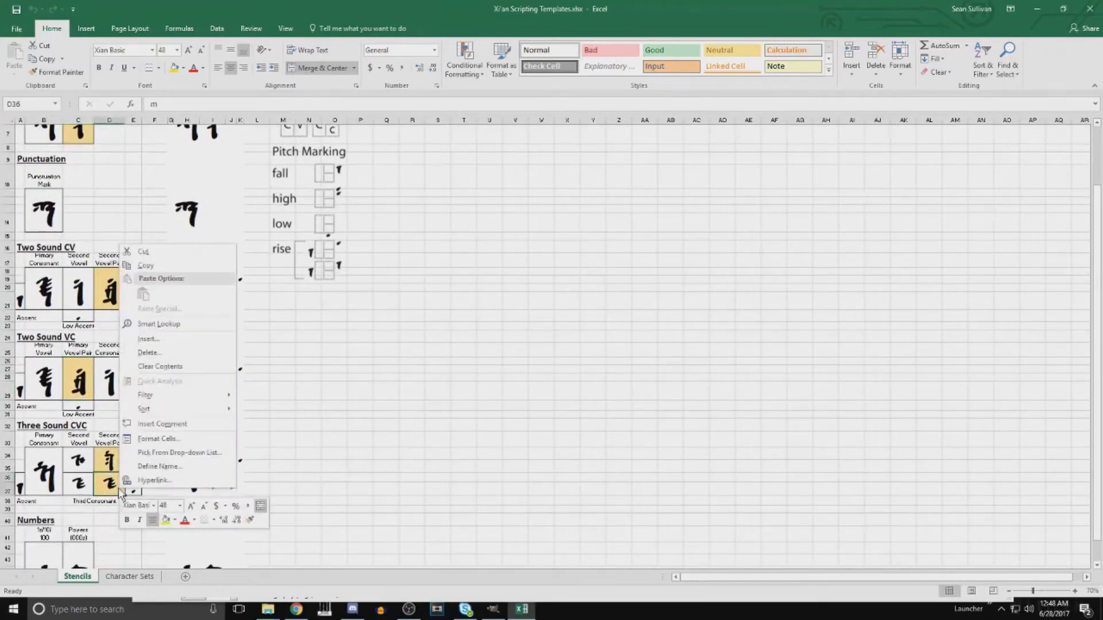
{"action": "left_click", "coordinate": [107, 491]}
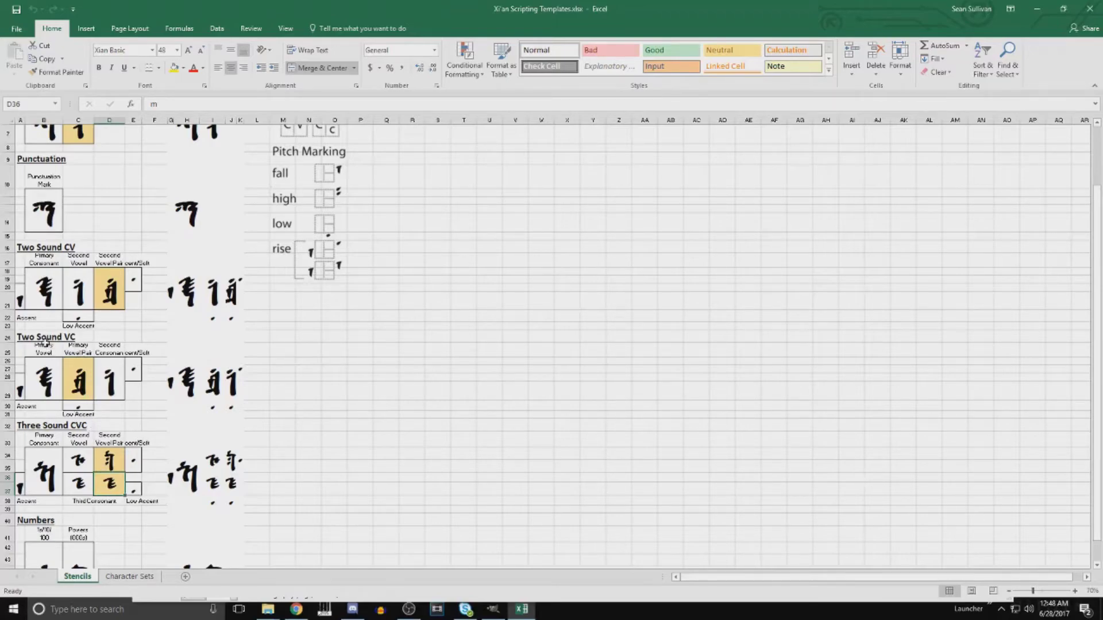
{"action": "scroll", "coordinate": [46, 345], "scroll_direction": "up", "scroll_amount": 2}
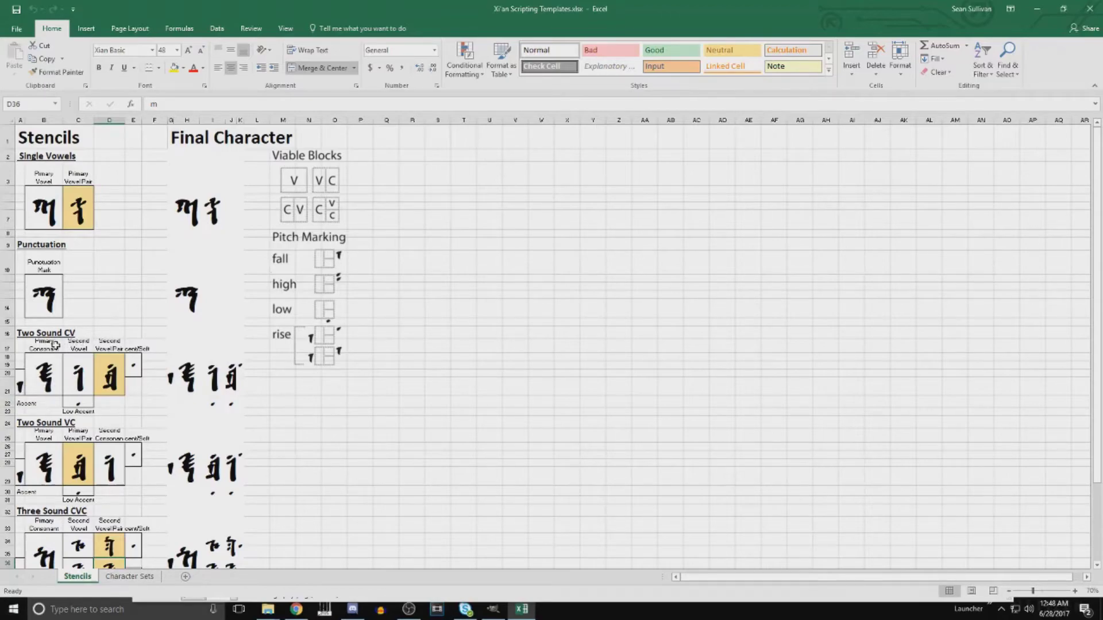
{"action": "scroll", "coordinate": [68, 356], "scroll_direction": "down", "scroll_amount": 3}
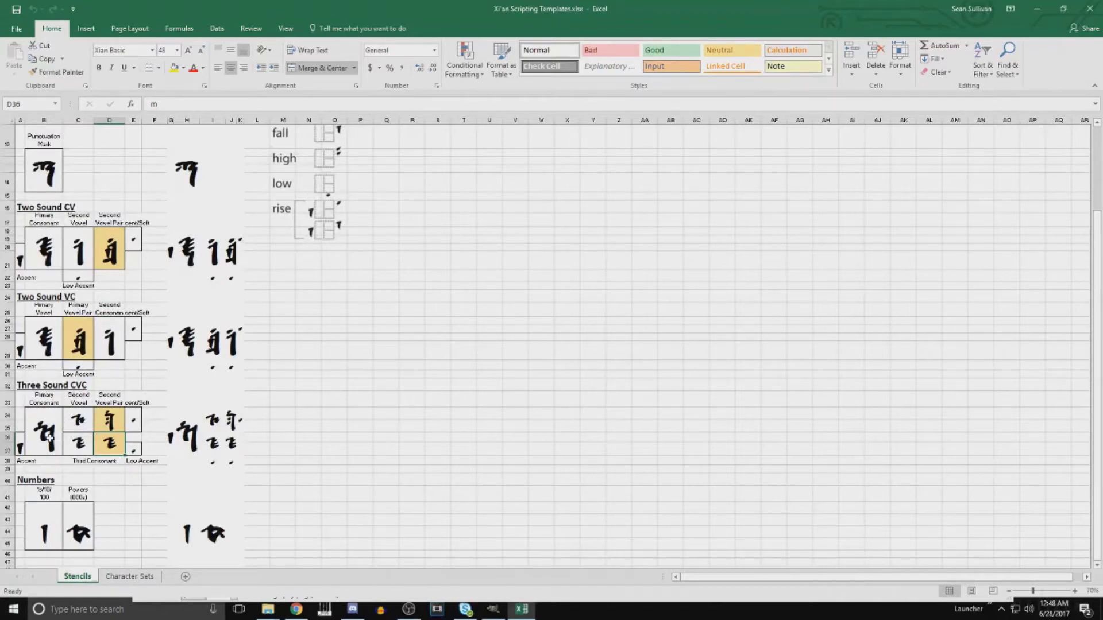
Clear the prefix accent, suffix accent and low accent cells of the Three Sound CVC stencil
{"action": "left_click", "coordinate": [19, 451]}
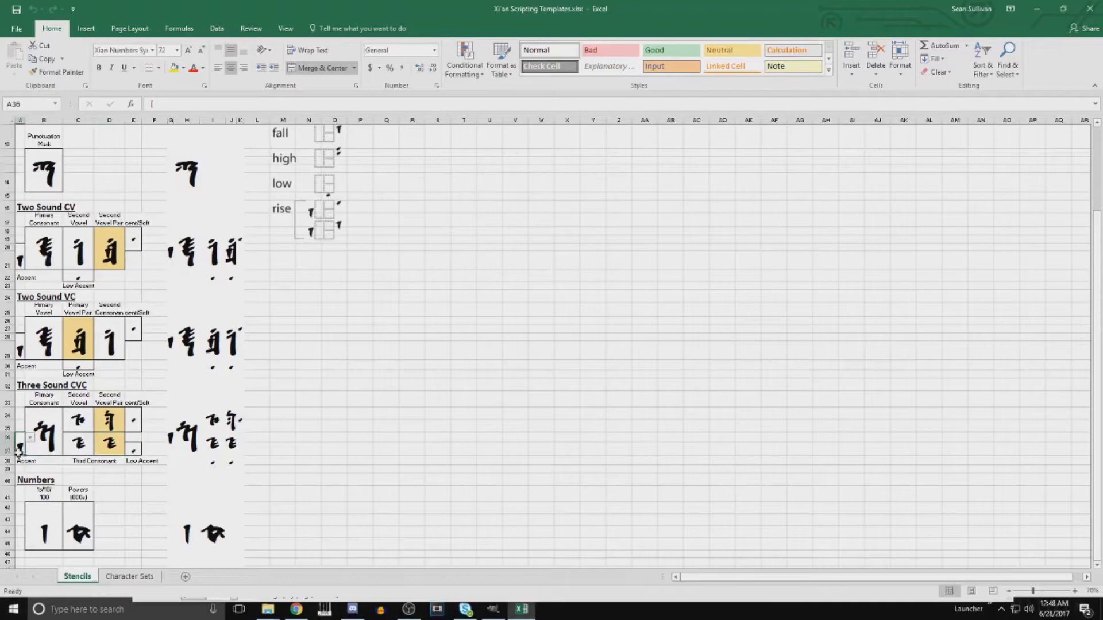
{"action": "key", "text": "Delete"}
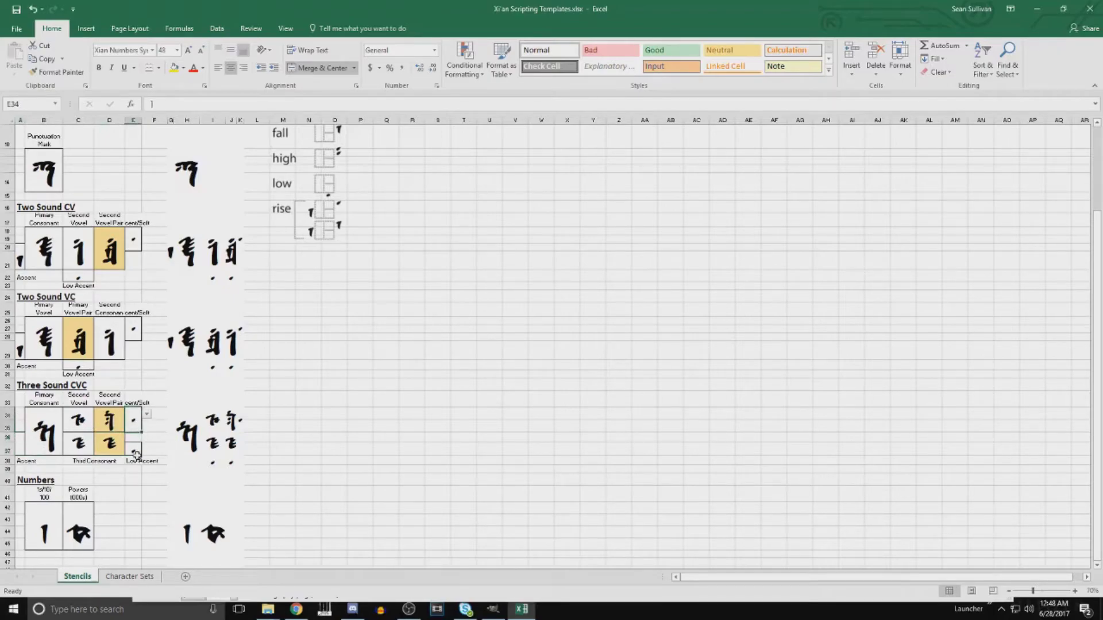
{"action": "left_click", "coordinate": [133, 449]}
{"action": "key", "text": "Delete"}
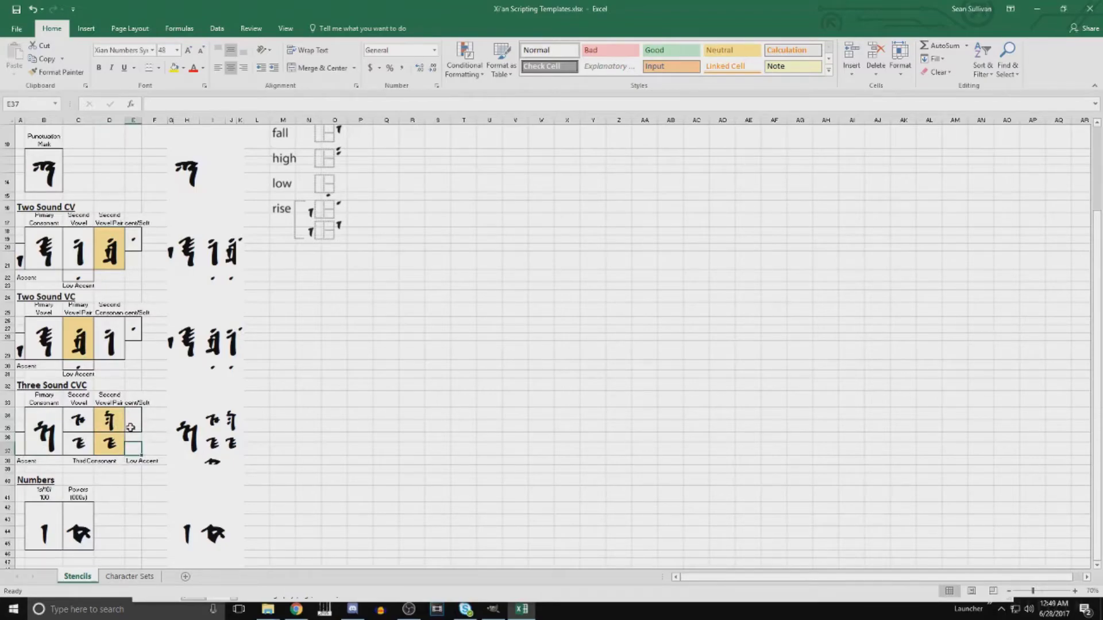
Enter M as the Primary Consonant of the Three Sound CVC stencil
{"action": "left_click", "coordinate": [46, 425]}
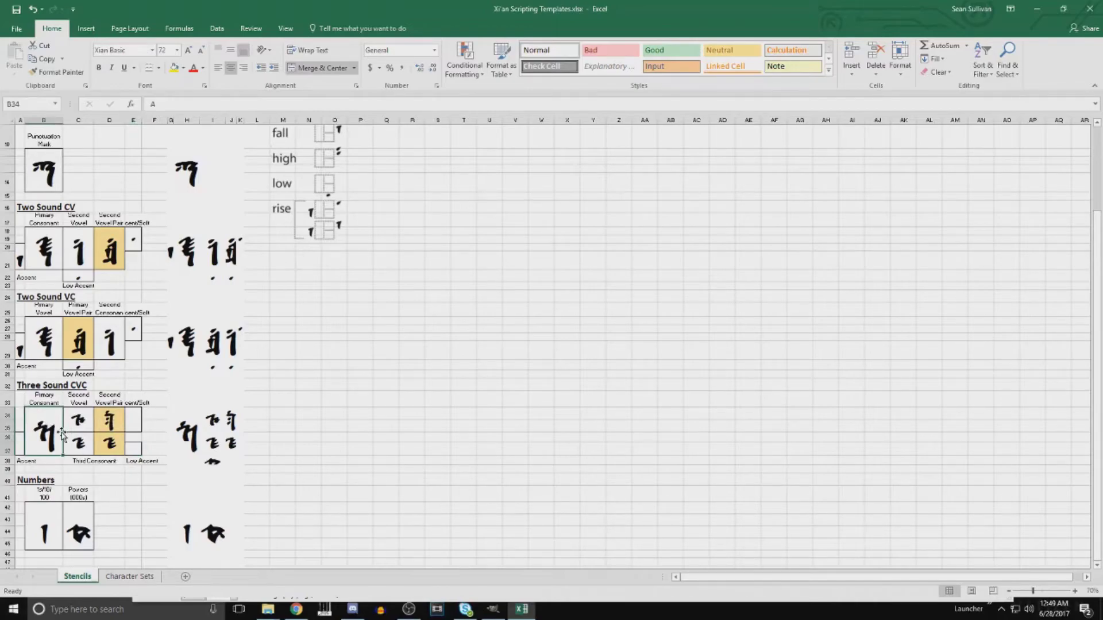
{"action": "type", "text": "M"}
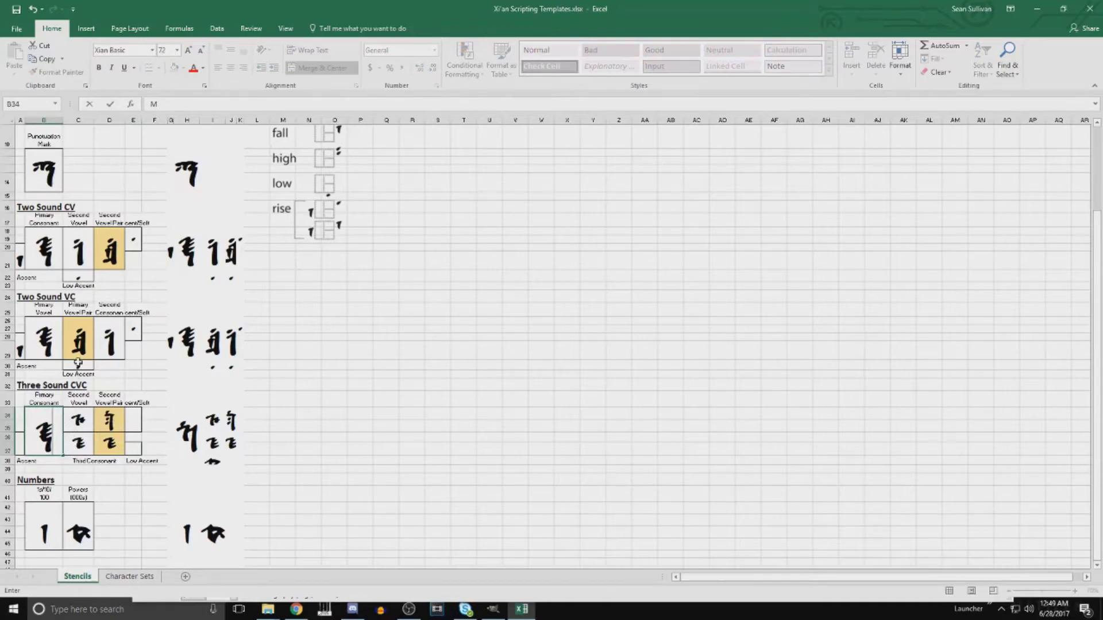
{"action": "left_click", "coordinate": [45, 333]}
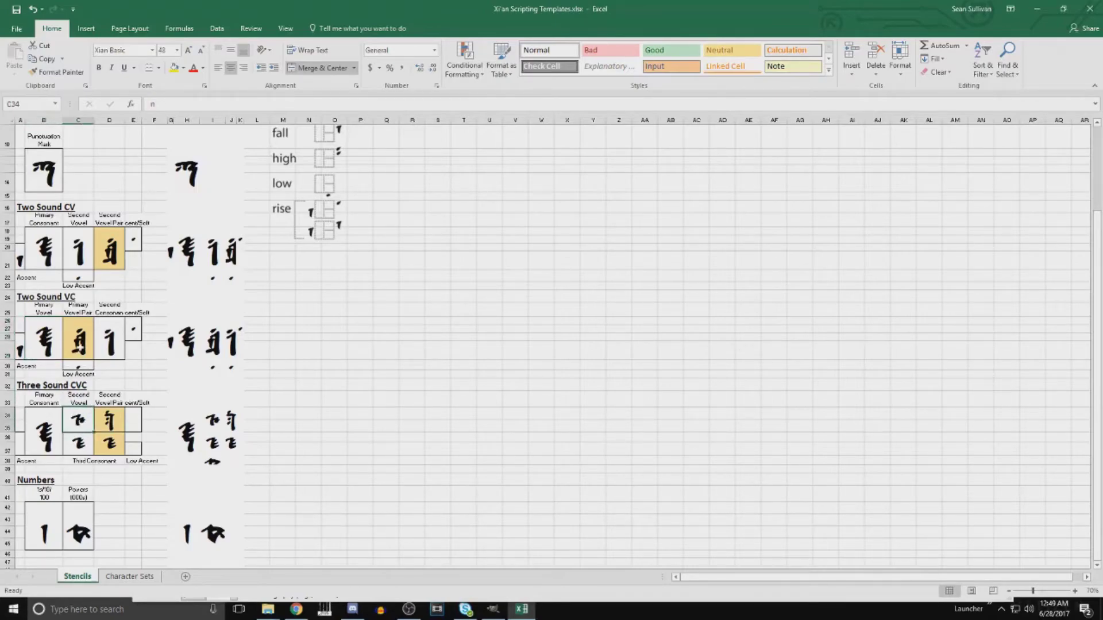
Inspect the vowel and vowel pair stencils under Two Sound VC, and the consonant and vowel stencils under Two Sound CV
{"action": "left_click_drag", "start_coordinate": [79, 342], "coordinate": [48, 341]}
{"action": "left_click", "coordinate": [84, 343]}
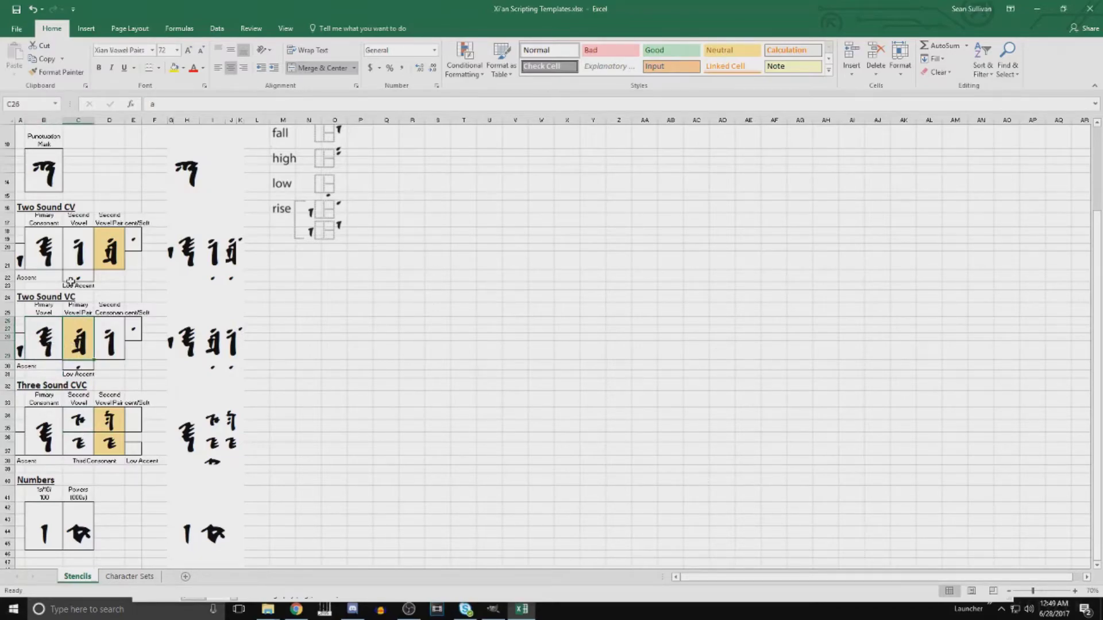
{"action": "left_click_drag", "start_coordinate": [48, 235], "coordinate": [71, 257]}
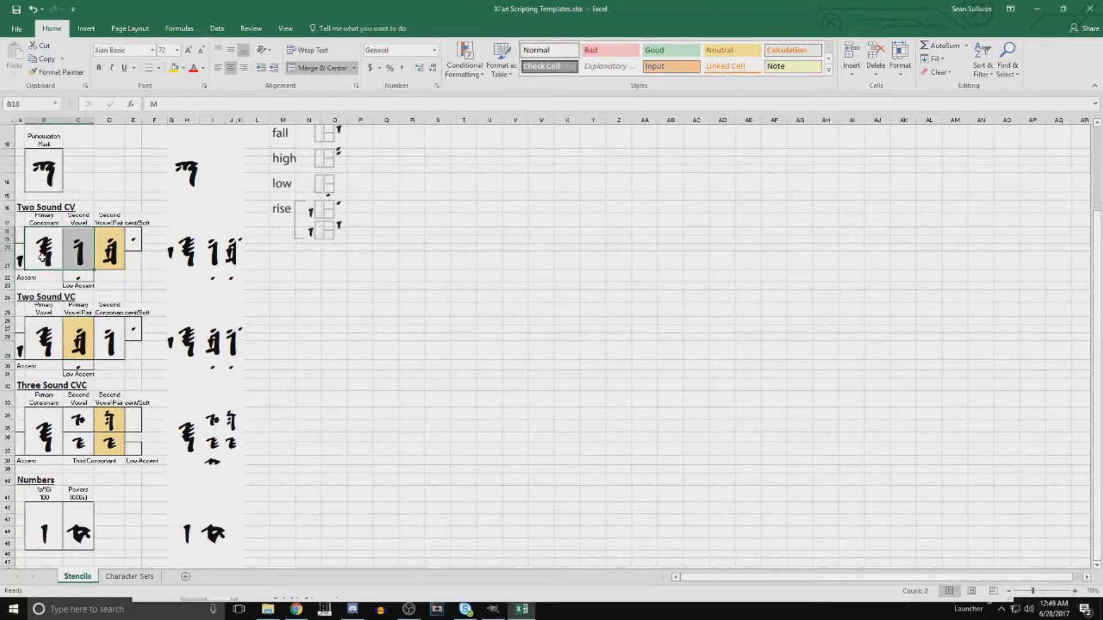
{"action": "left_click", "coordinate": [81, 253]}
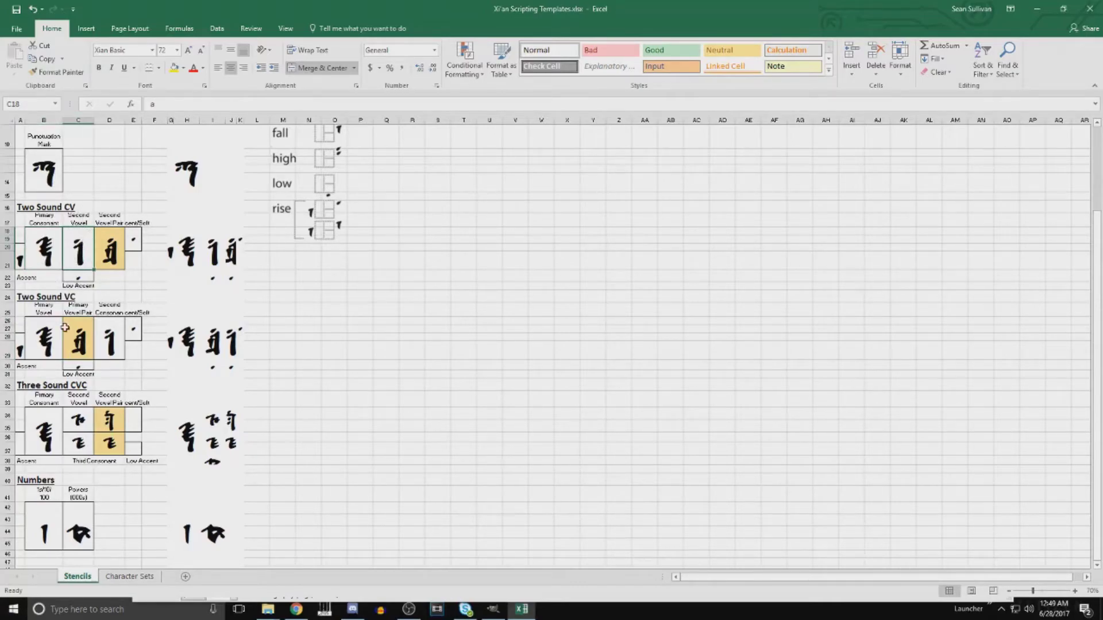
Review the Three Sound CVC cells and set the Second Vowel to 3
{"action": "scroll", "coordinate": [80, 248], "scroll_direction": "down", "scroll_amount": 2}
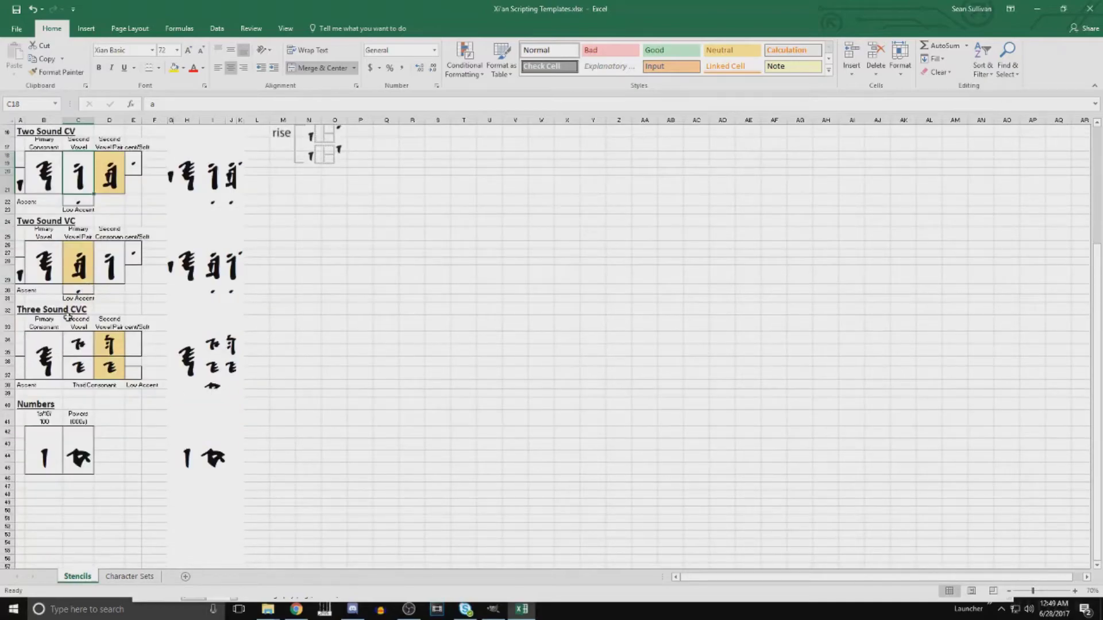
{"action": "left_click", "coordinate": [44, 367]}
{"action": "left_click", "coordinate": [79, 345]}
{"action": "left_click", "coordinate": [84, 366]}
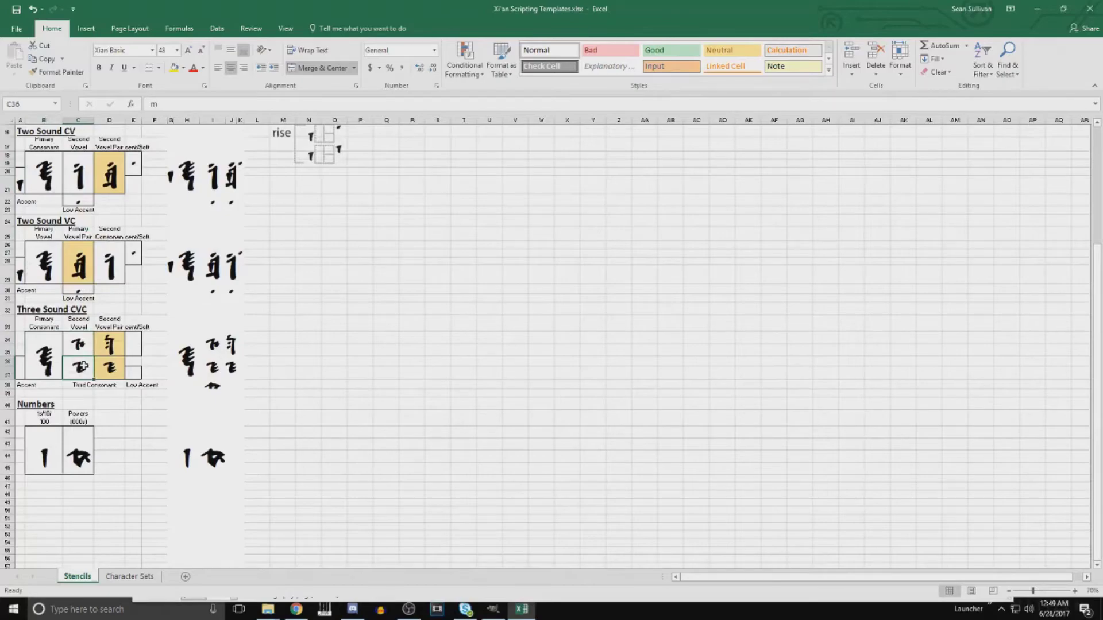
{"action": "left_click", "coordinate": [82, 343]}
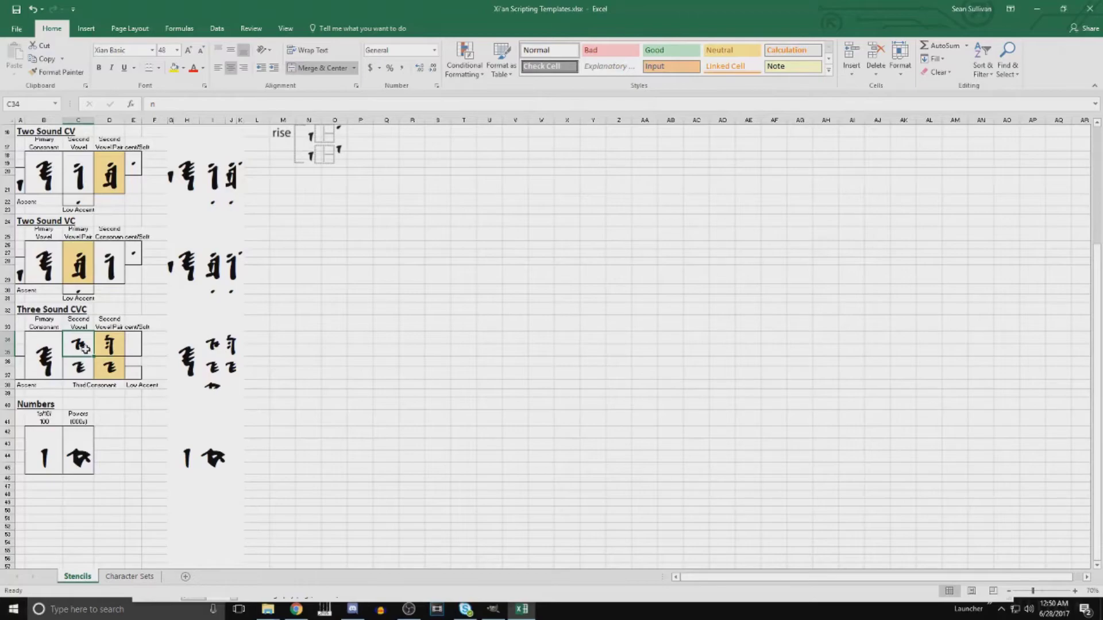
{"action": "type", "text": "3"}
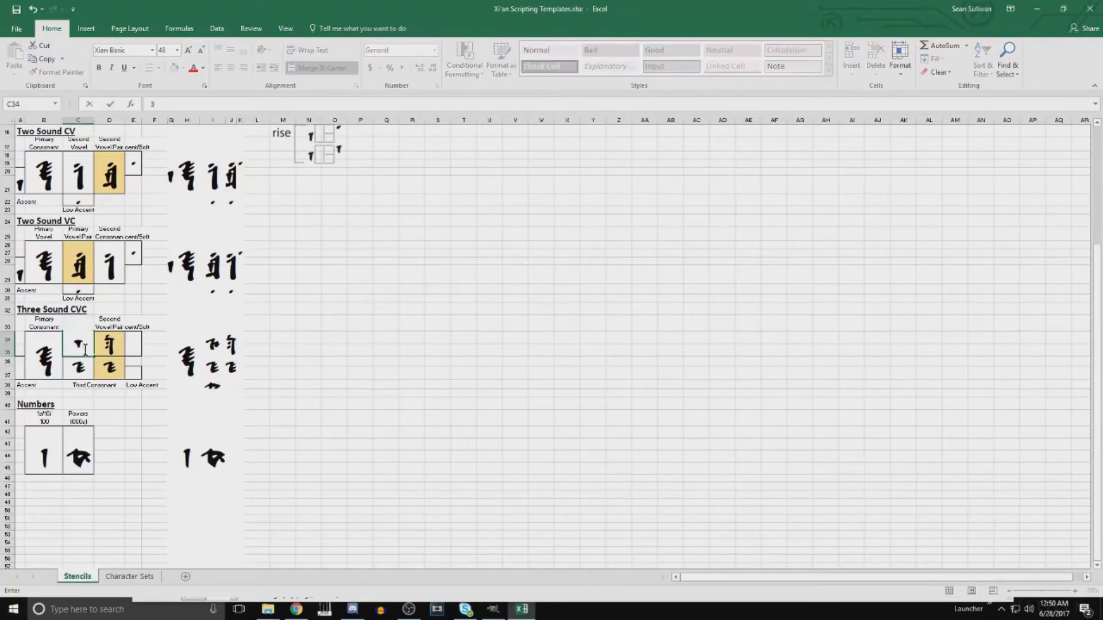
{"action": "key", "text": "Return"}
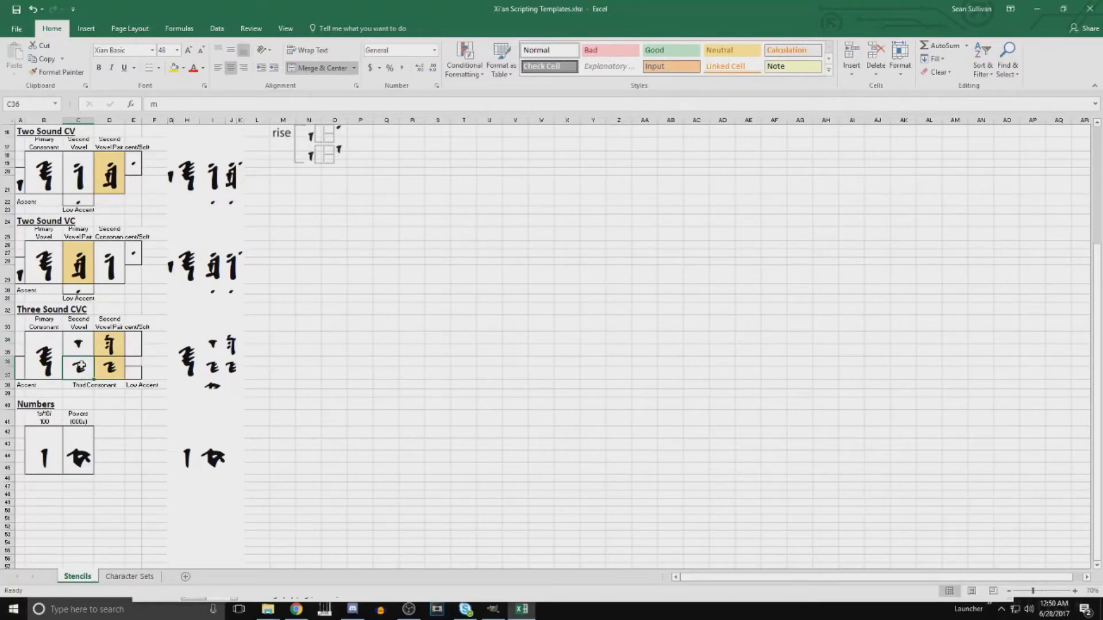
Set the Third Consonant below the second vowel in Three Sound CVC to T, discarding the autocompleted text
{"action": "type", "text": "third Consonant"}
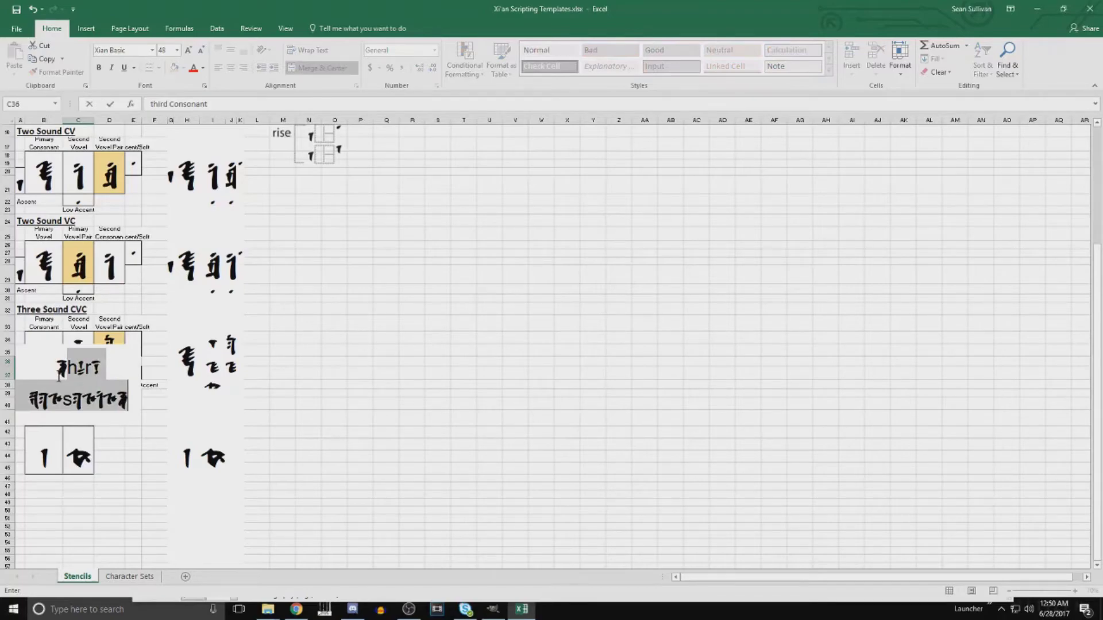
{"action": "key", "text": "Delete"}
{"action": "type", "text": "T"}
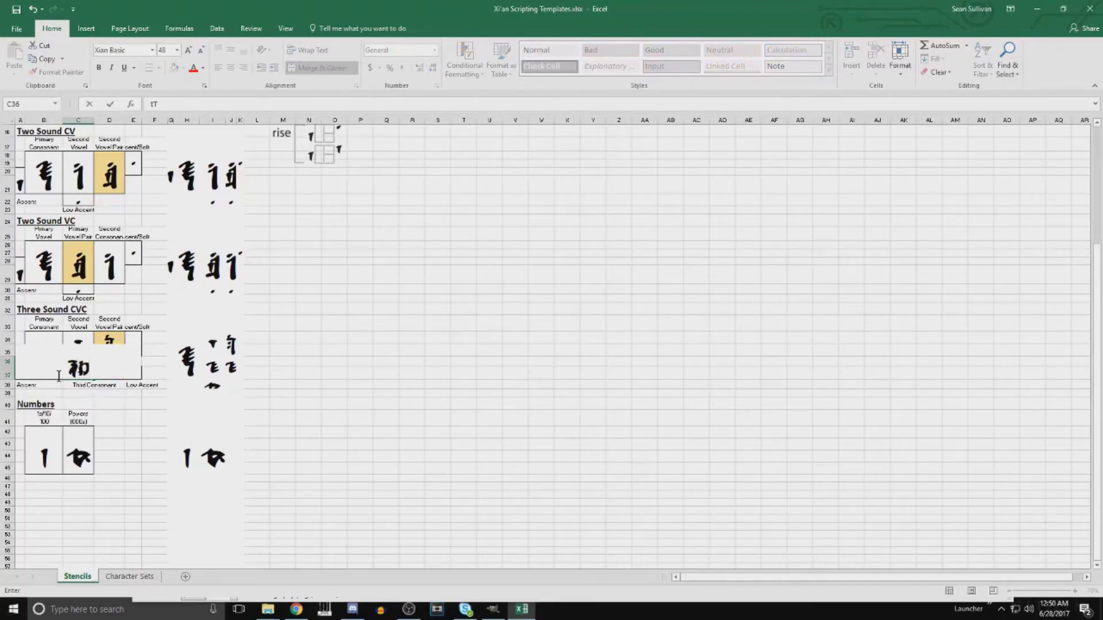
{"action": "key", "text": "BackSpace"}
{"action": "key", "text": "BackSpace"}
{"action": "type", "text": "Y"}
{"action": "key", "text": "Escape"}
{"action": "key", "text": "alt+Down"}
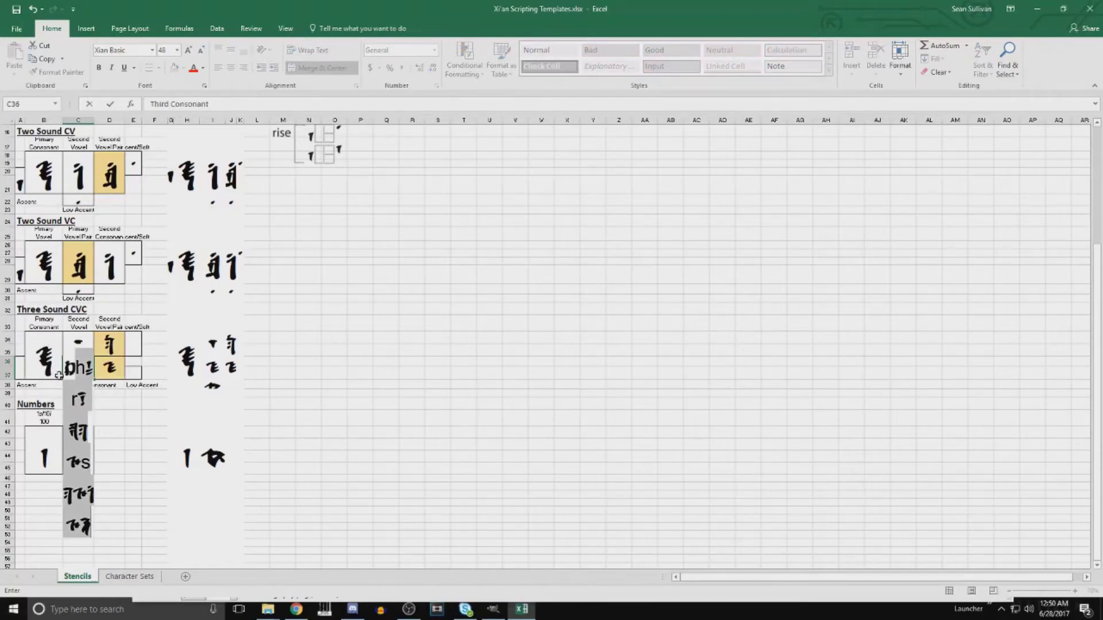
{"action": "key", "text": "Return"}
{"action": "left_click", "coordinate": [141, 407]}
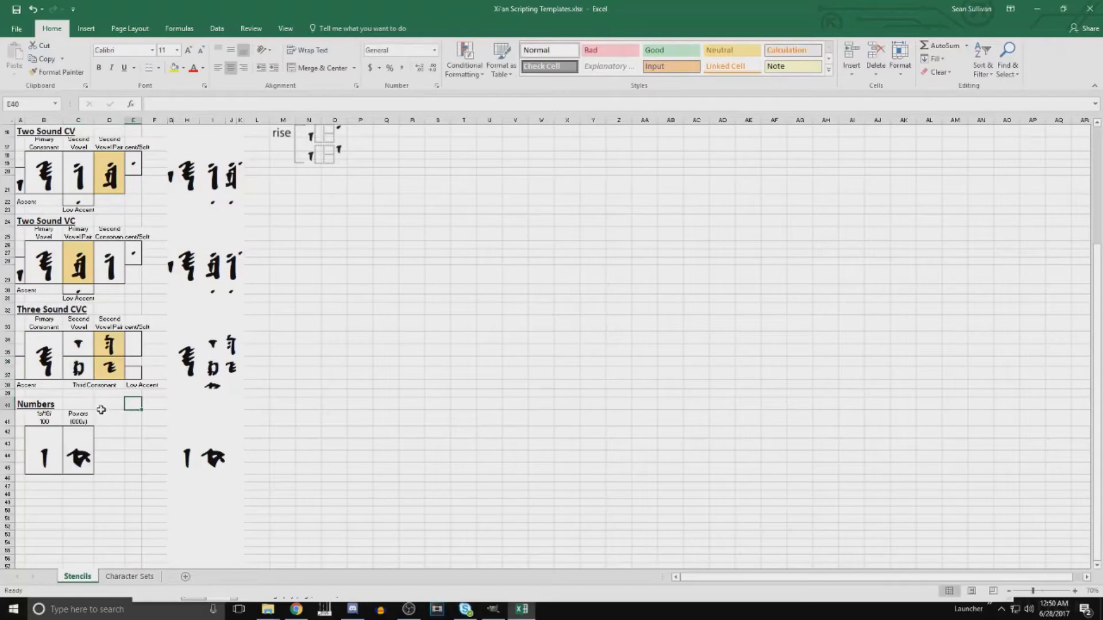
Check the Three Sound CVC consonant and vowel stencils, and the low accent output cells I38 and J38
{"action": "left_click", "coordinate": [46, 360]}
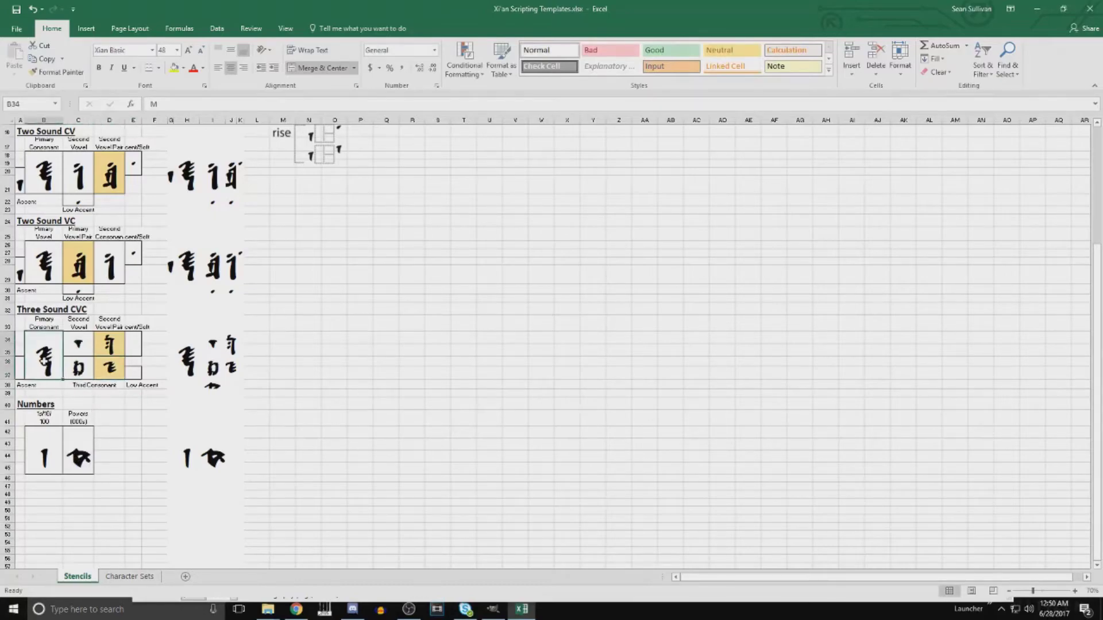
{"action": "left_click", "coordinate": [77, 344]}
{"action": "left_click", "coordinate": [83, 377]}
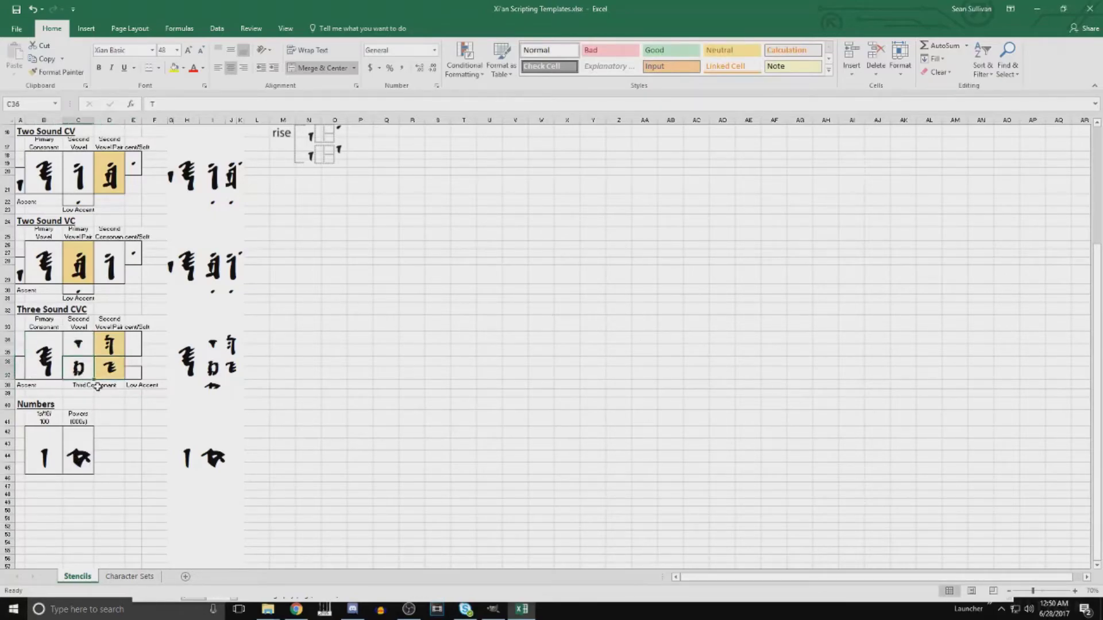
{"action": "left_click", "coordinate": [212, 386]}
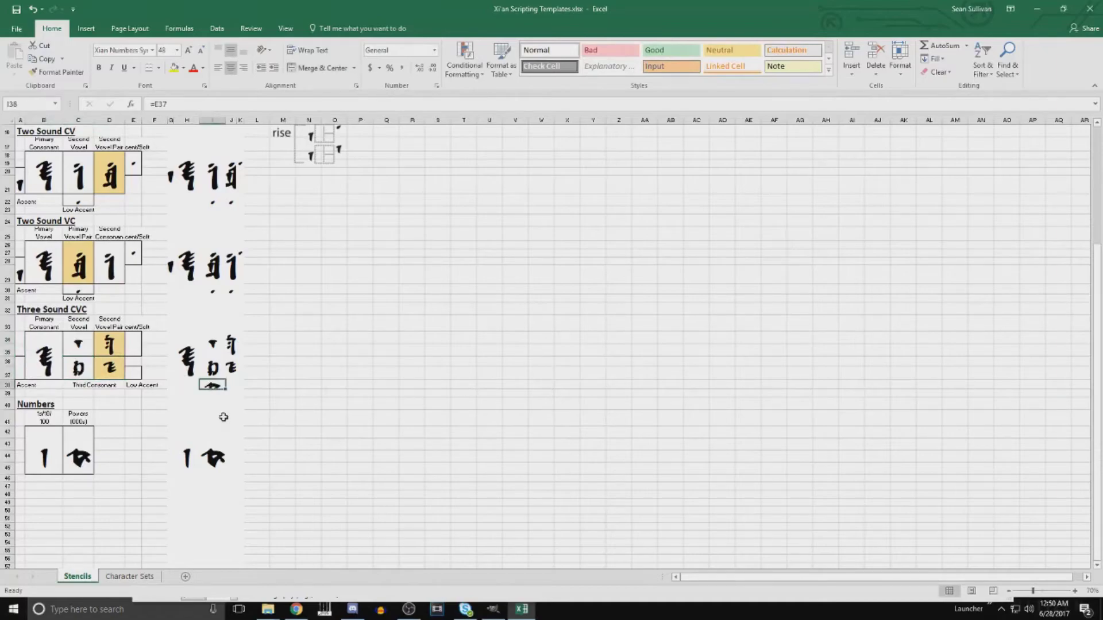
{"action": "key", "text": "Right"}
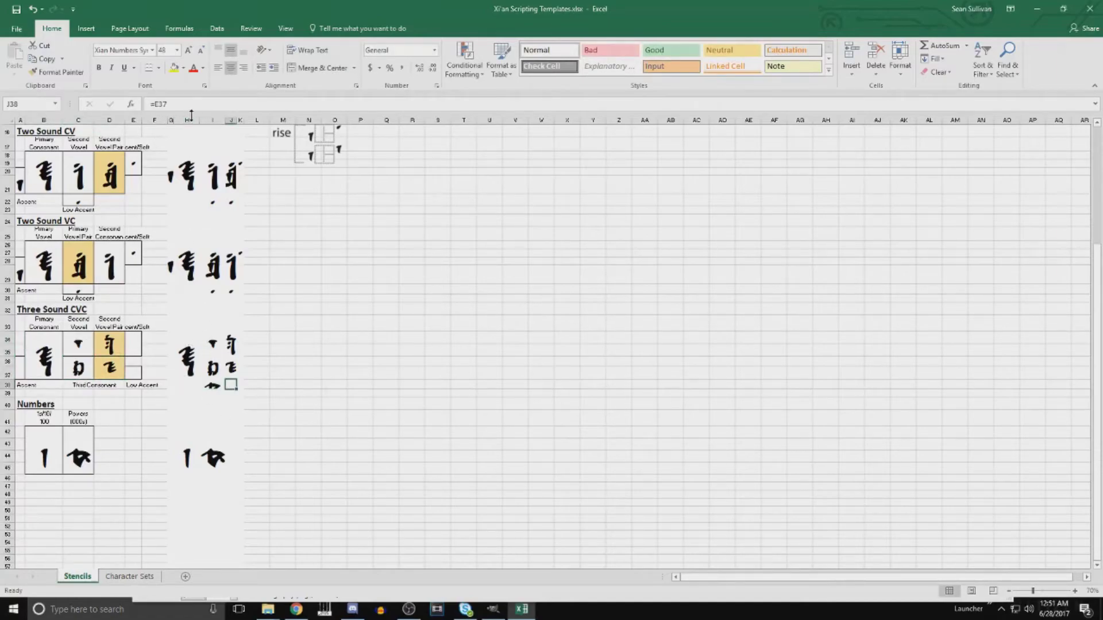
Narrow the Final Character columns and clear the Second Vowel Pair and its third consonant in cells D34 and D36
{"action": "left_click_drag", "start_coordinate": [199, 123], "coordinate": [206, 120]}
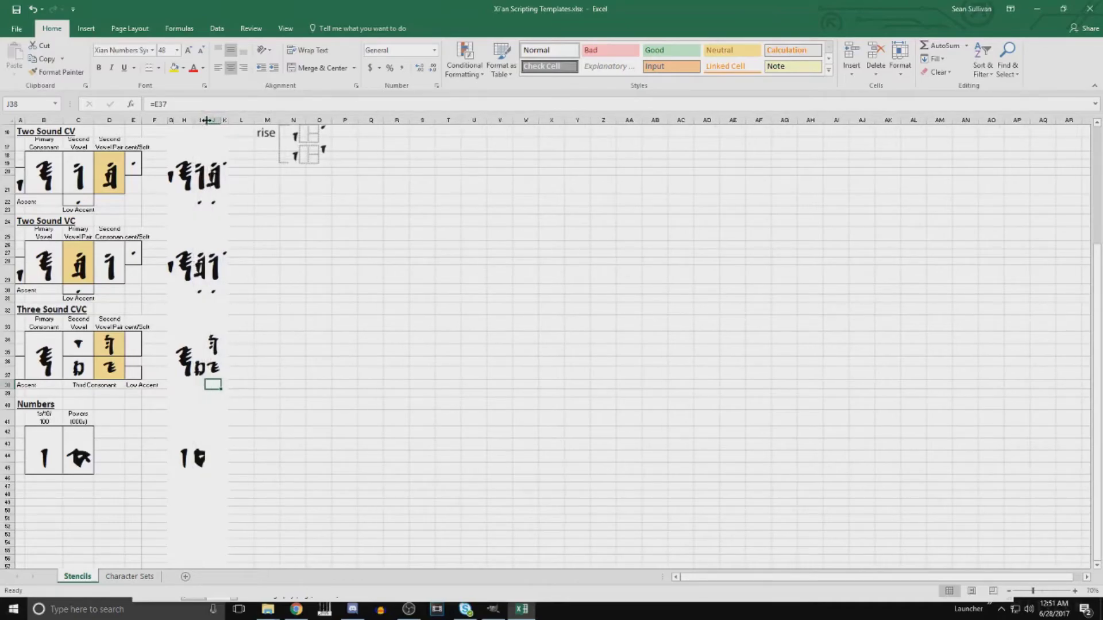
{"action": "left_click_drag", "start_coordinate": [109, 345], "coordinate": [111, 365]}
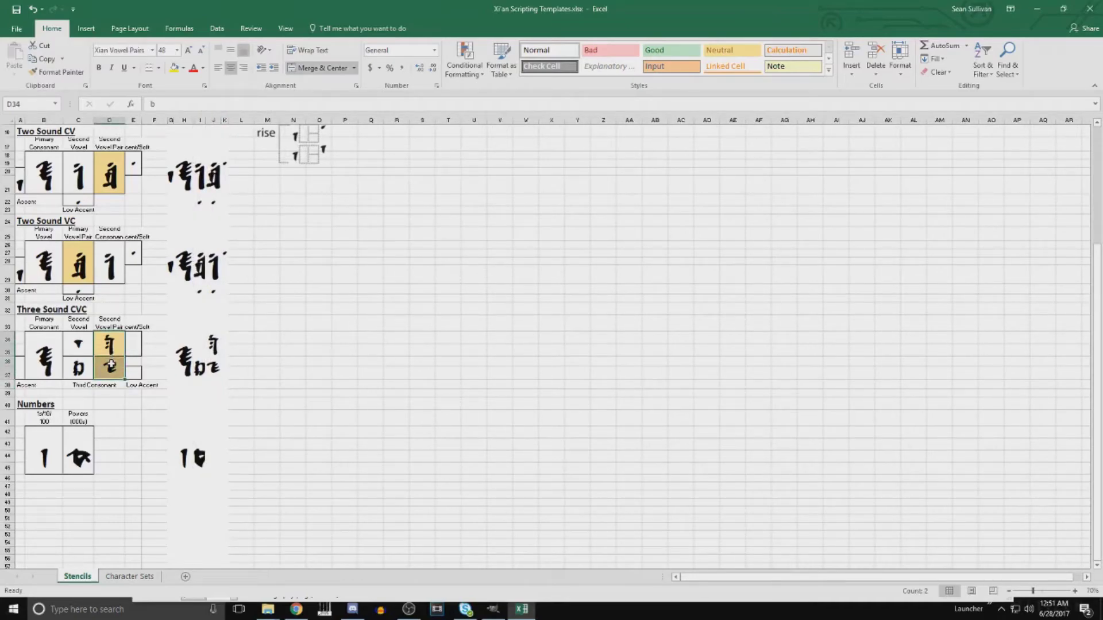
{"action": "key", "text": "Delete"}
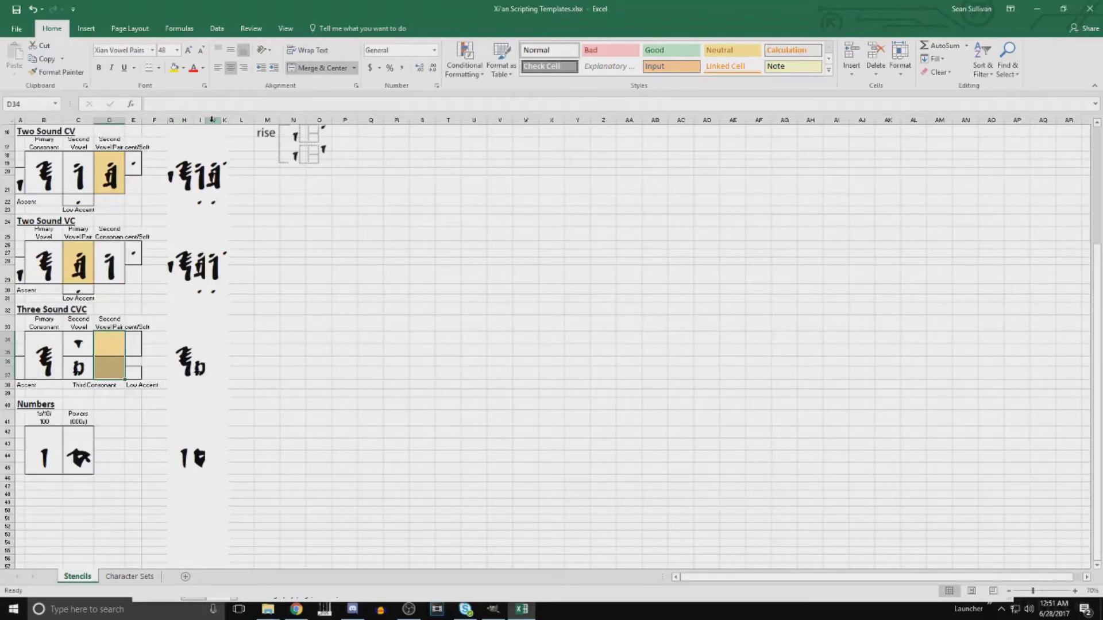
{"action": "left_click_drag", "start_coordinate": [219, 122], "coordinate": [206, 122]}
Left-align the Three Sound CVC output cells I34 and I36 and widen column I
{"action": "left_click_drag", "start_coordinate": [200, 339], "coordinate": [200, 375]}
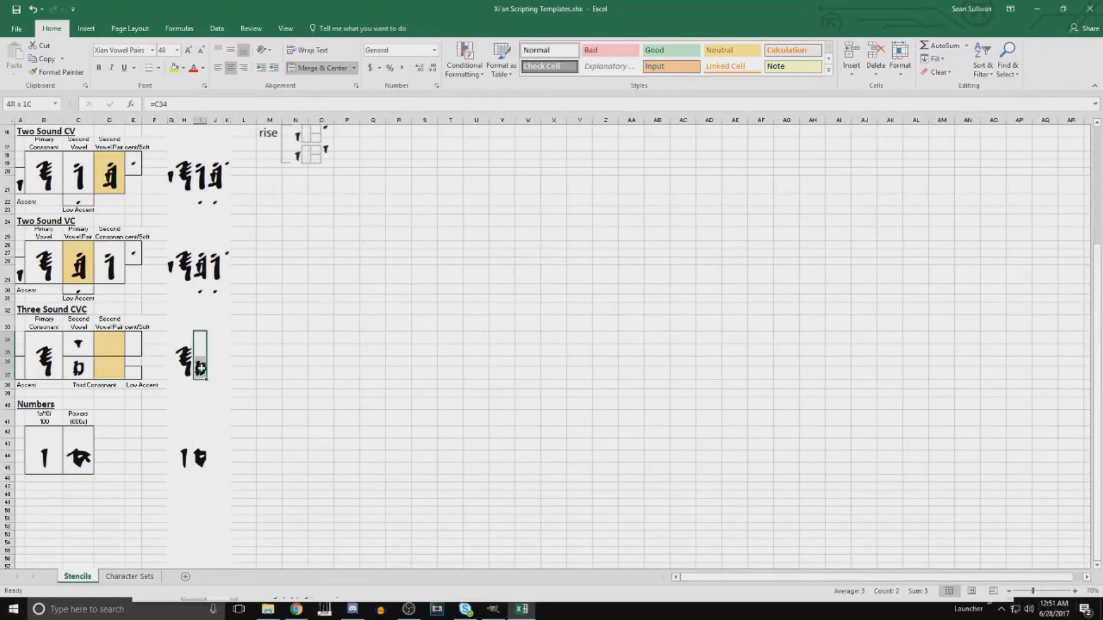
{"action": "left_click", "coordinate": [218, 67]}
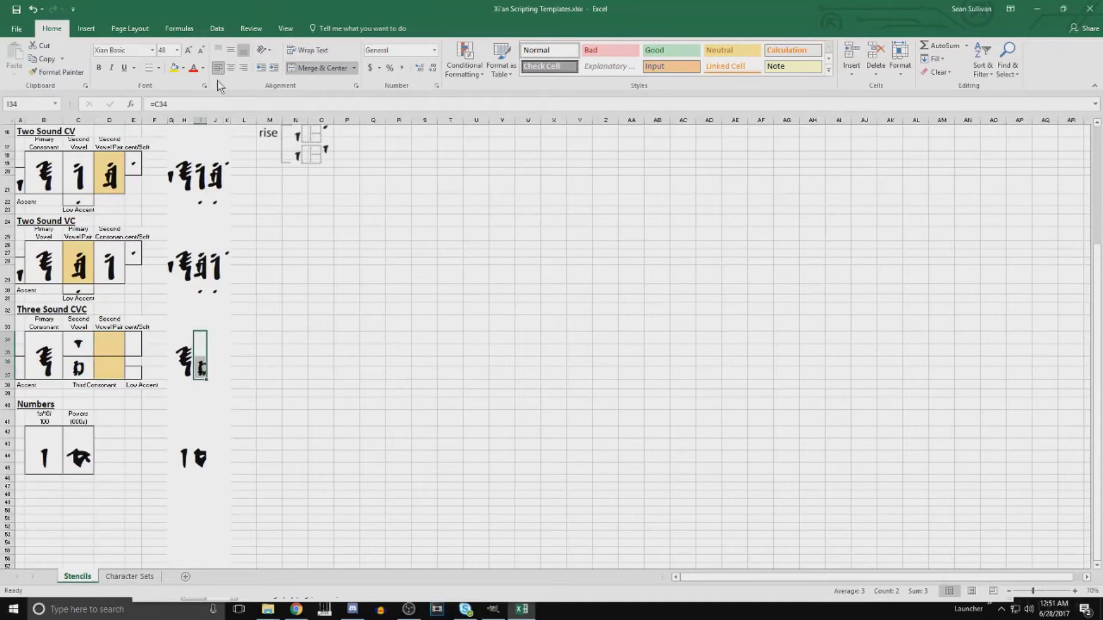
{"action": "left_click_drag", "start_coordinate": [208, 123], "coordinate": [213, 125]}
Top-align the second vowel output in cell I34 of the Three Sound CVC final character
{"action": "left_click", "coordinate": [205, 367]}
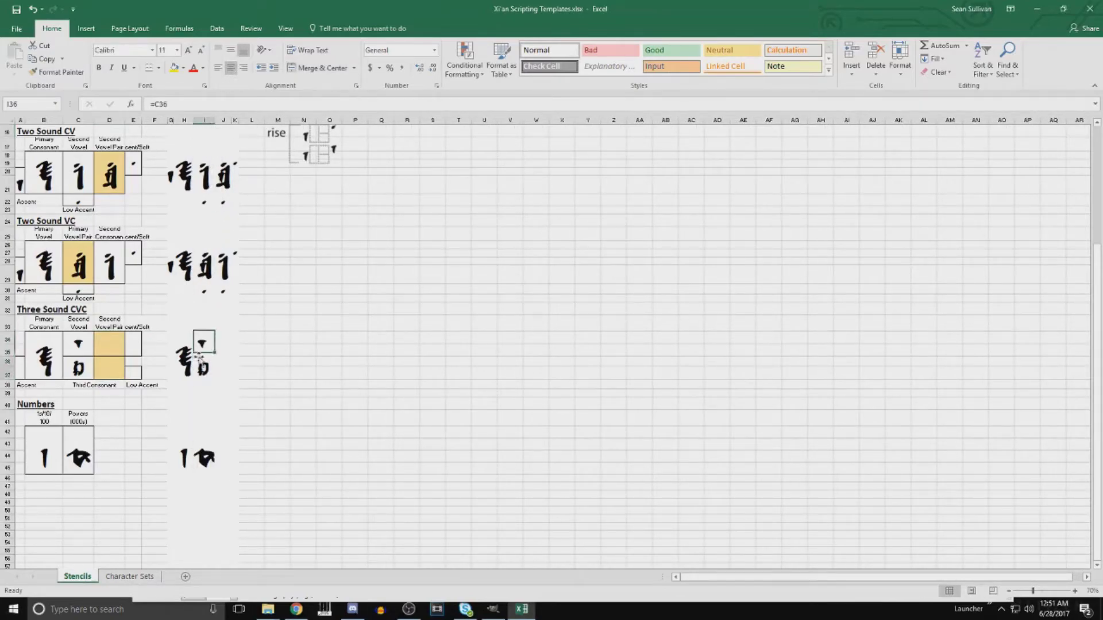
{"action": "left_click", "coordinate": [204, 343]}
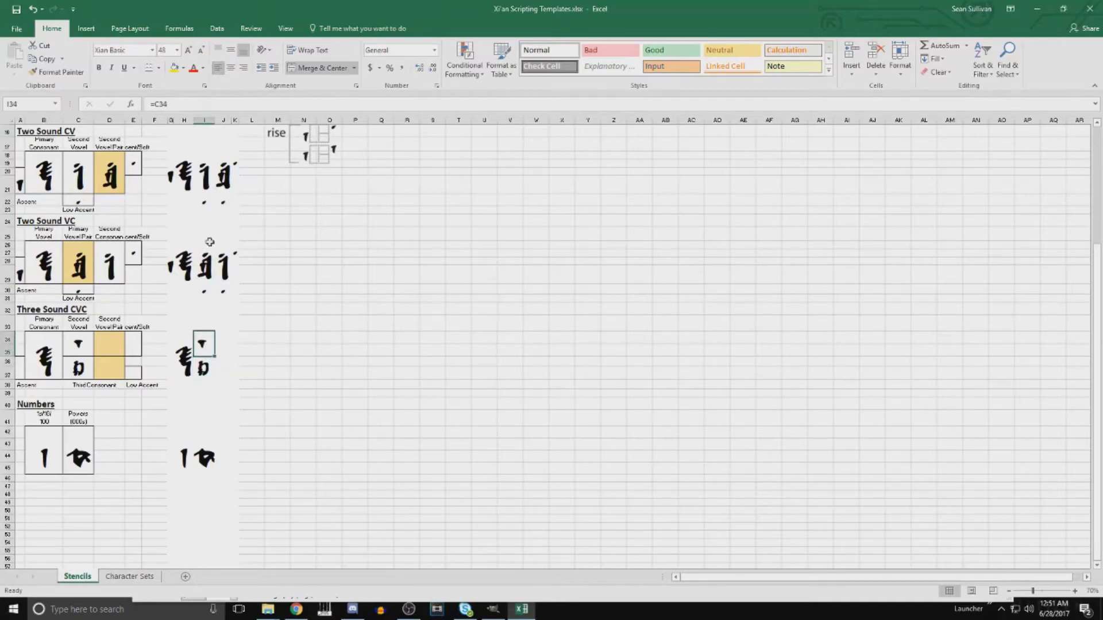
{"action": "left_click", "coordinate": [231, 50]}
{"action": "left_click", "coordinate": [218, 50]}
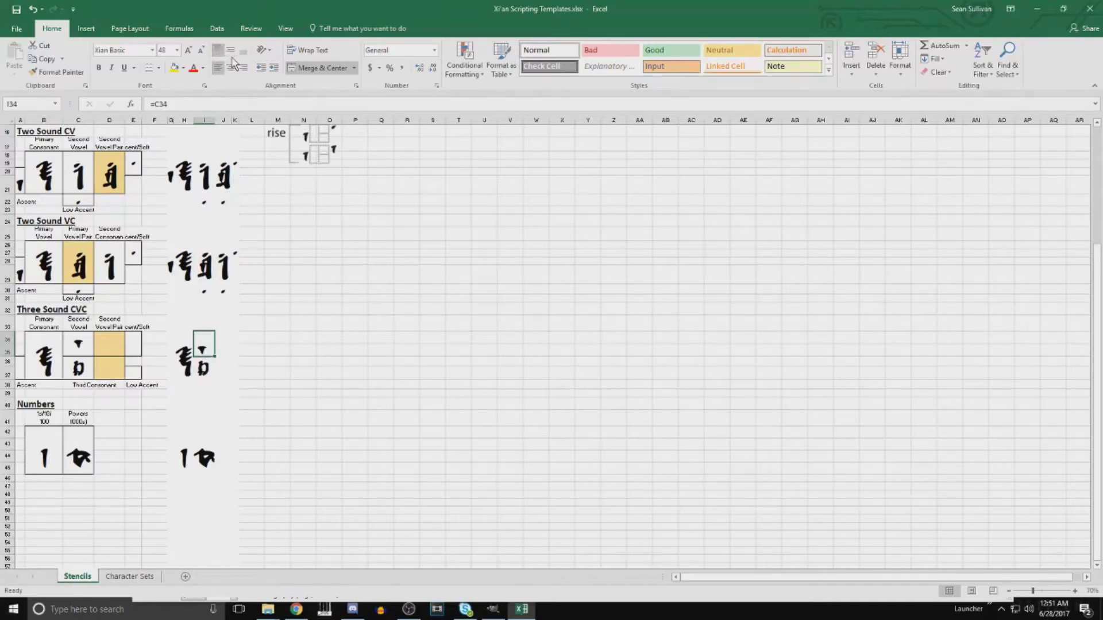
{"action": "left_click", "coordinate": [202, 370]}
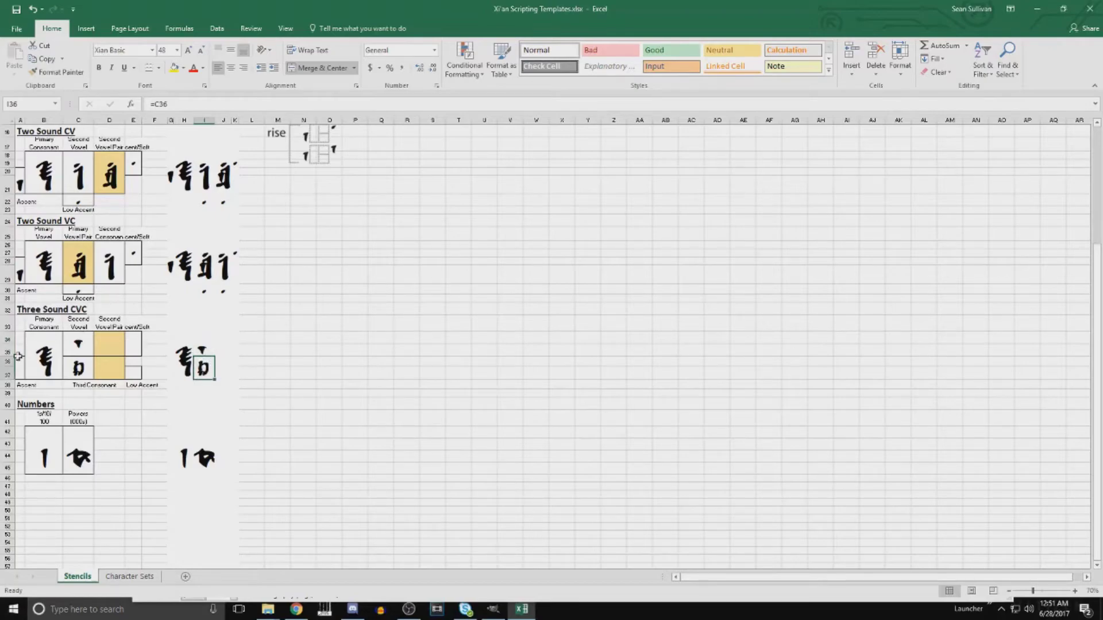
Shorten row 35 slightly and narrow columns H and I to tighten the Three Sound CVC final character
{"action": "left_click_drag", "start_coordinate": [12, 356], "coordinate": [12, 353]}
{"action": "left_click_drag", "start_coordinate": [12, 353], "coordinate": [12, 354]}
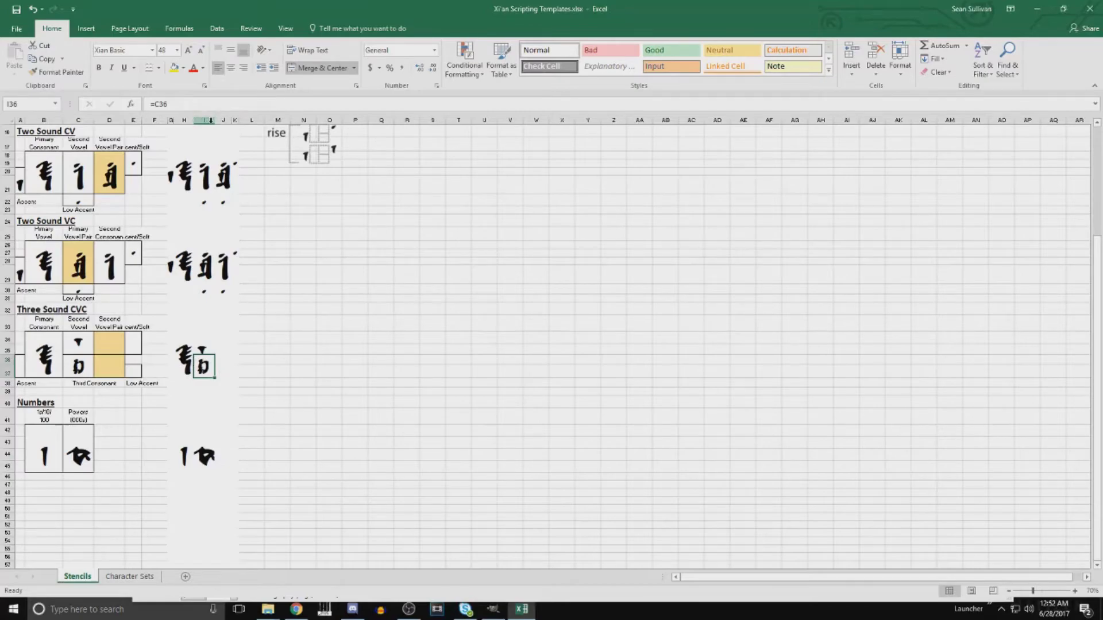
{"action": "left_click_drag", "start_coordinate": [214, 121], "coordinate": [189, 121]}
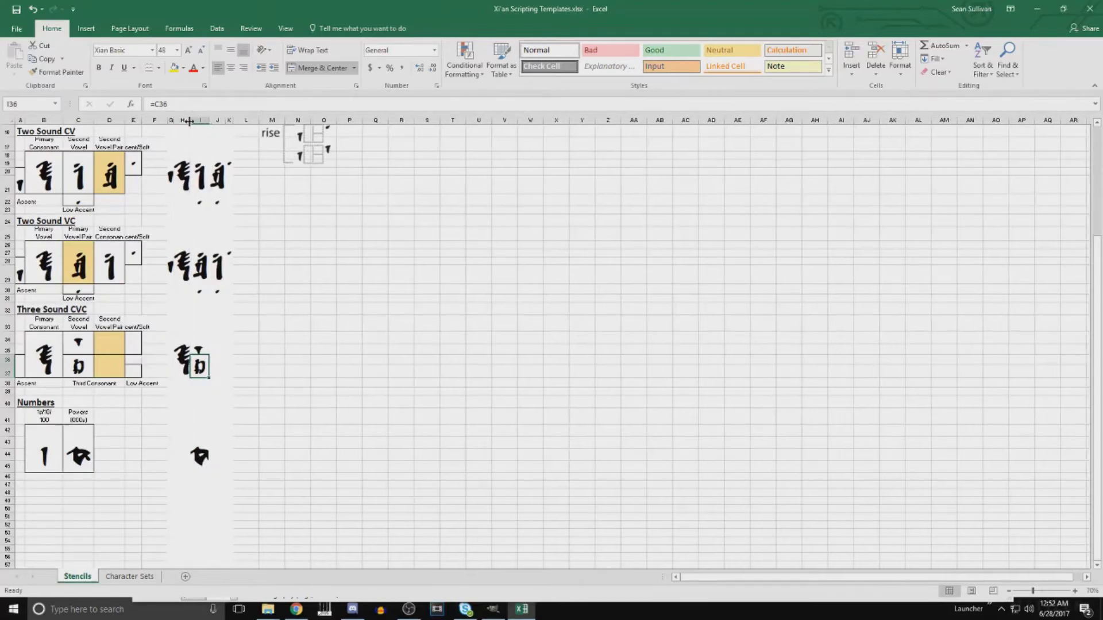
{"action": "left_click", "coordinate": [182, 310]}
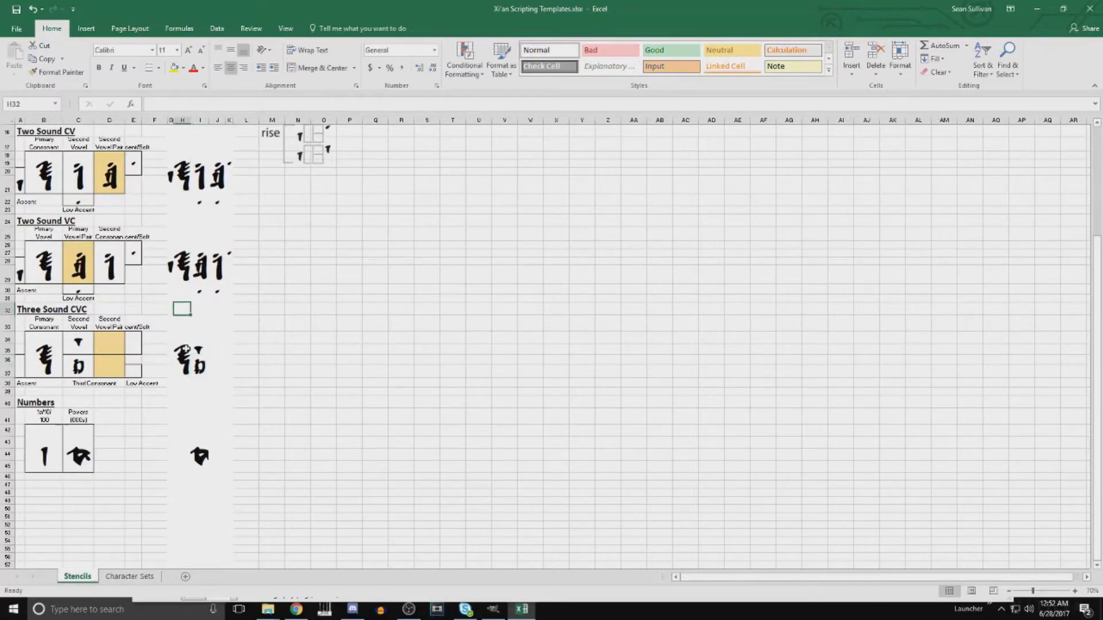
{"action": "left_click", "coordinate": [175, 351]}
{"action": "left_click_drag", "start_coordinate": [178, 353], "coordinate": [198, 356]}
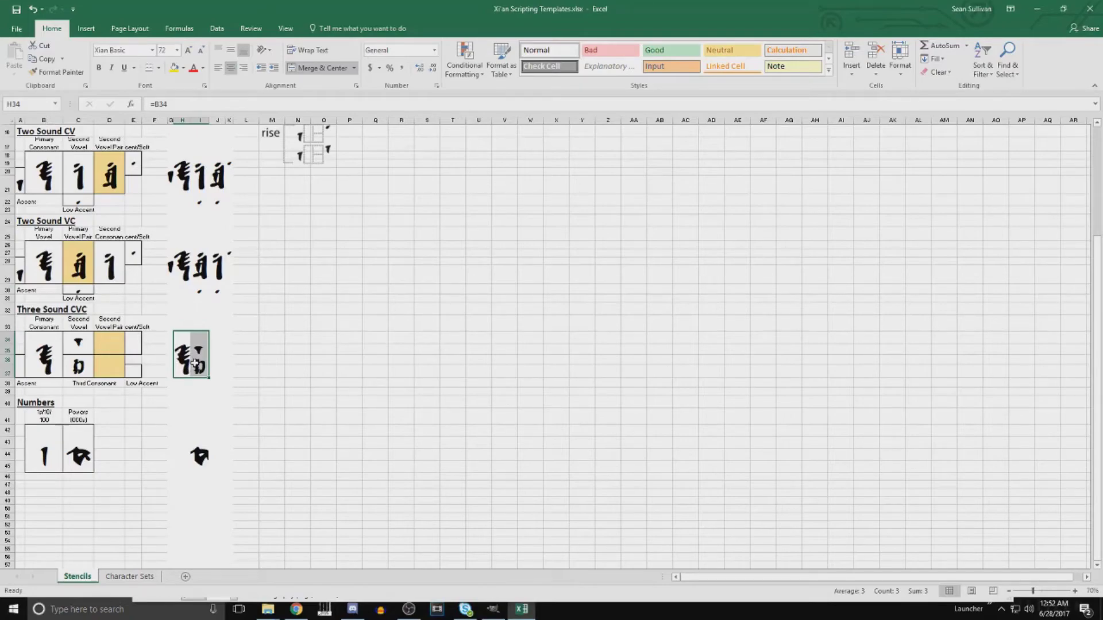
{"action": "right_click", "coordinate": [196, 365]}
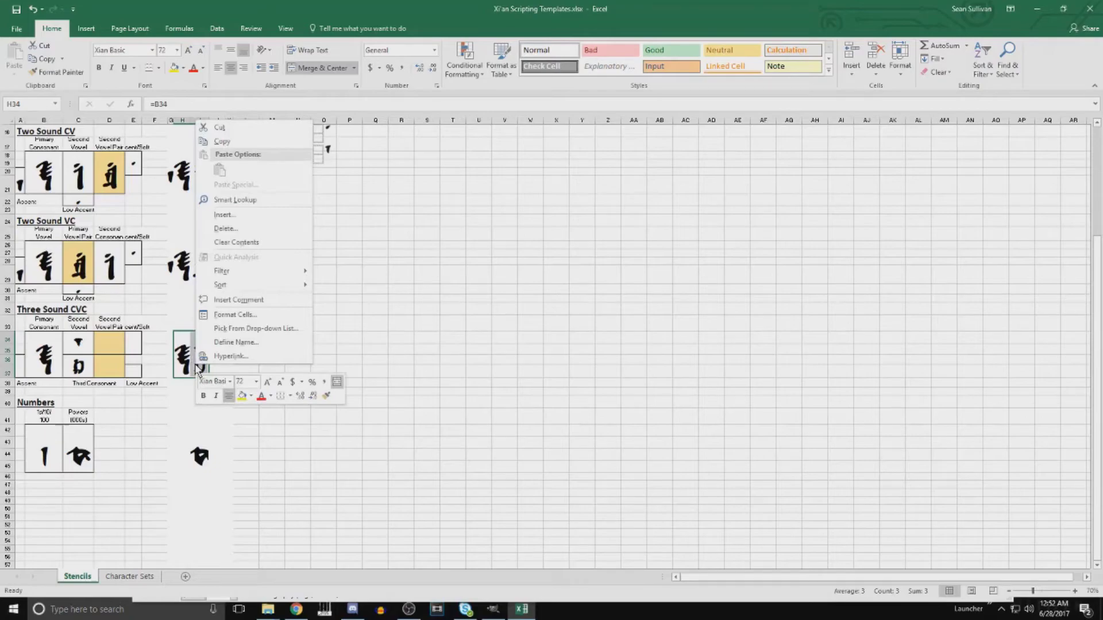
{"action": "left_click", "coordinate": [191, 368]}
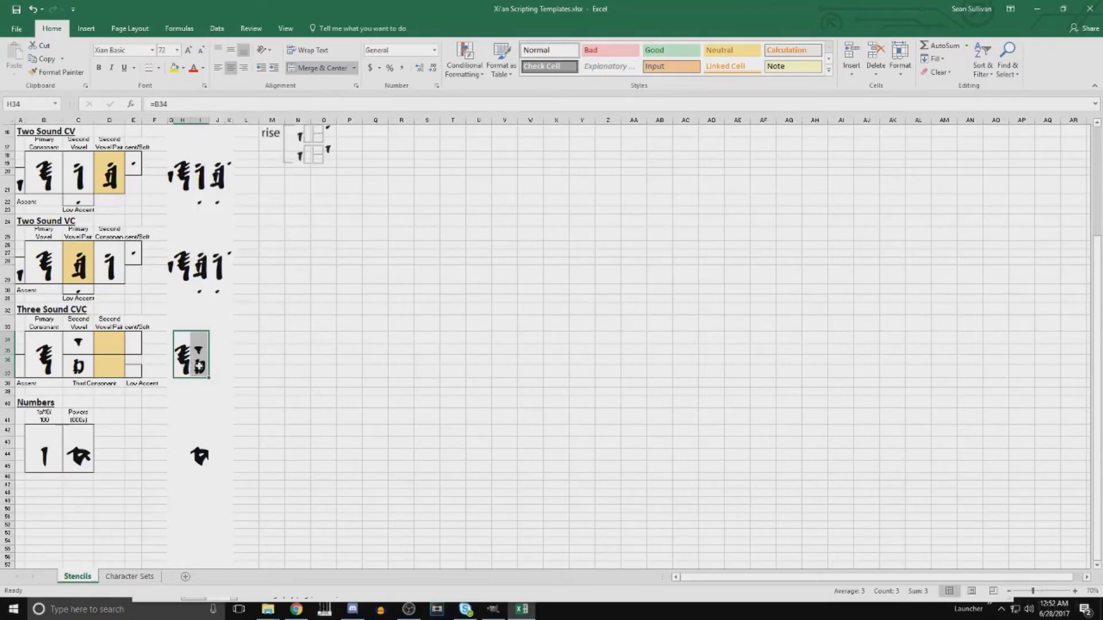
{"action": "left_click", "coordinate": [198, 366]}
Copy the Three Sound CVC final character from columns H and I and paste it as a picture at cell U33
{"action": "left_click_drag", "start_coordinate": [175, 345], "coordinate": [202, 363]}
{"action": "right_click", "coordinate": [198, 366]}
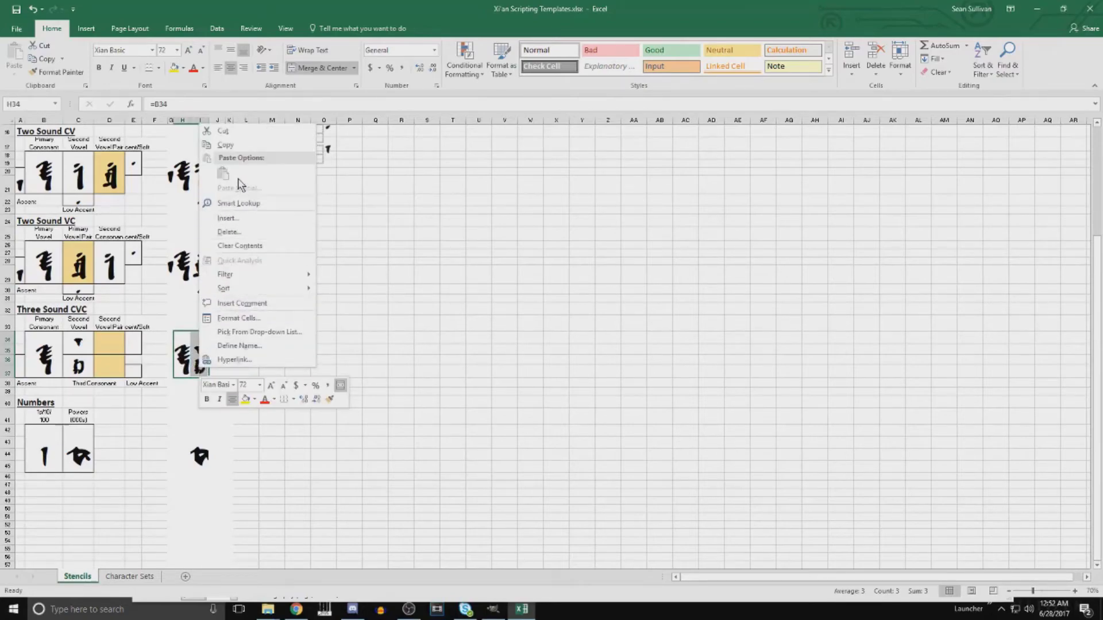
{"action": "left_click", "coordinate": [246, 147]}
{"action": "right_click", "coordinate": [467, 326]}
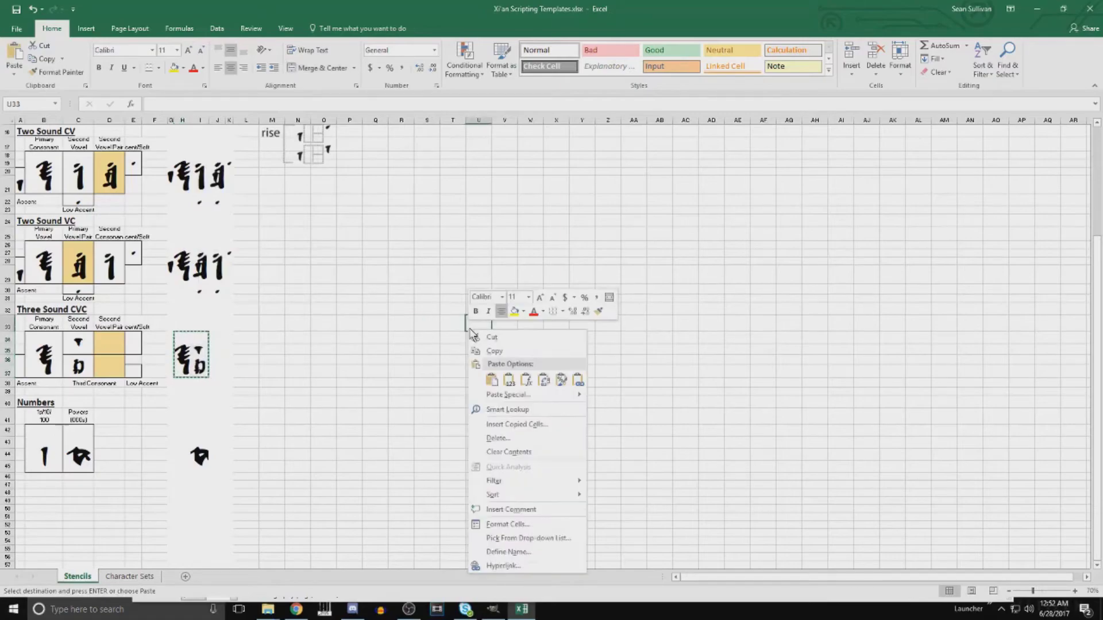
{"action": "mouse_move", "coordinate": [524, 397]}
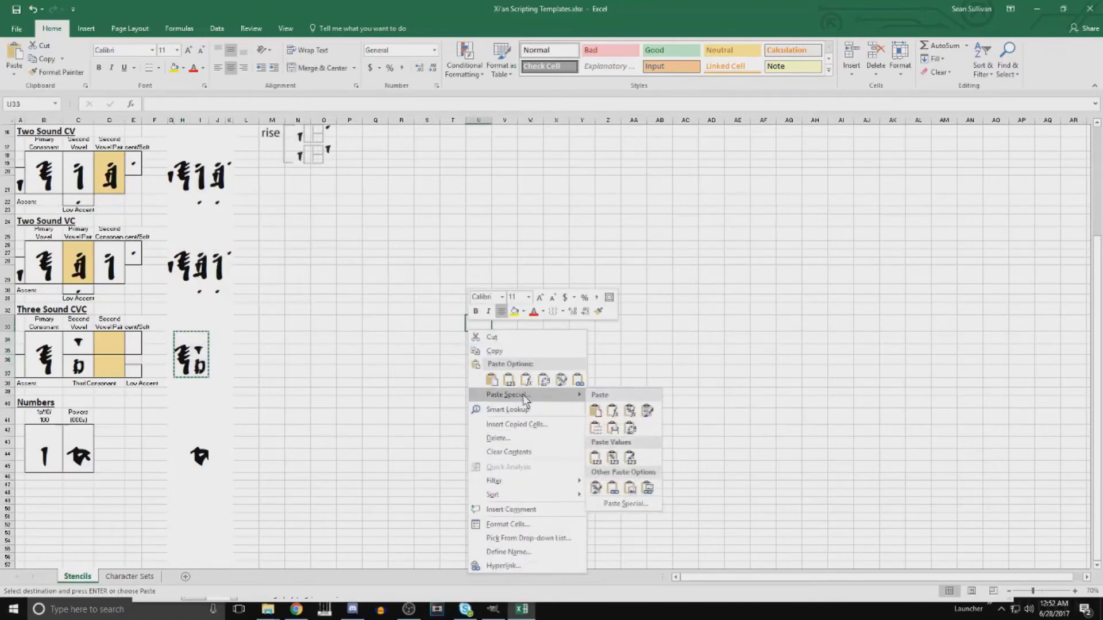
{"action": "left_click", "coordinate": [631, 488]}
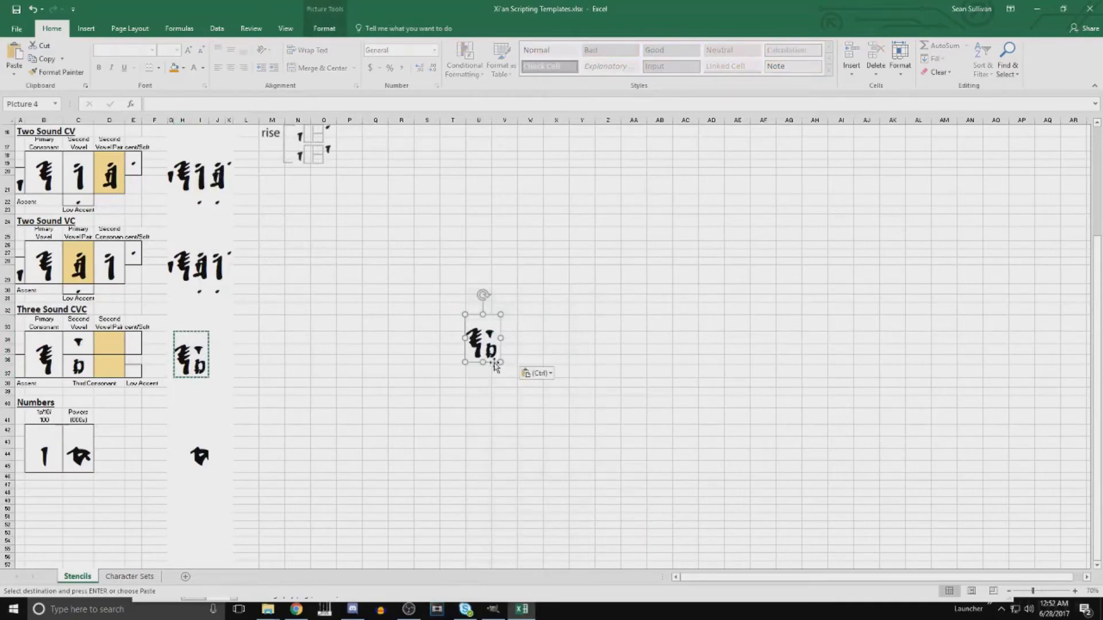
Move the pasted character picture beneath the Pitch Marking chart, around column M
{"action": "left_click_drag", "start_coordinate": [493, 359], "coordinate": [441, 344]}
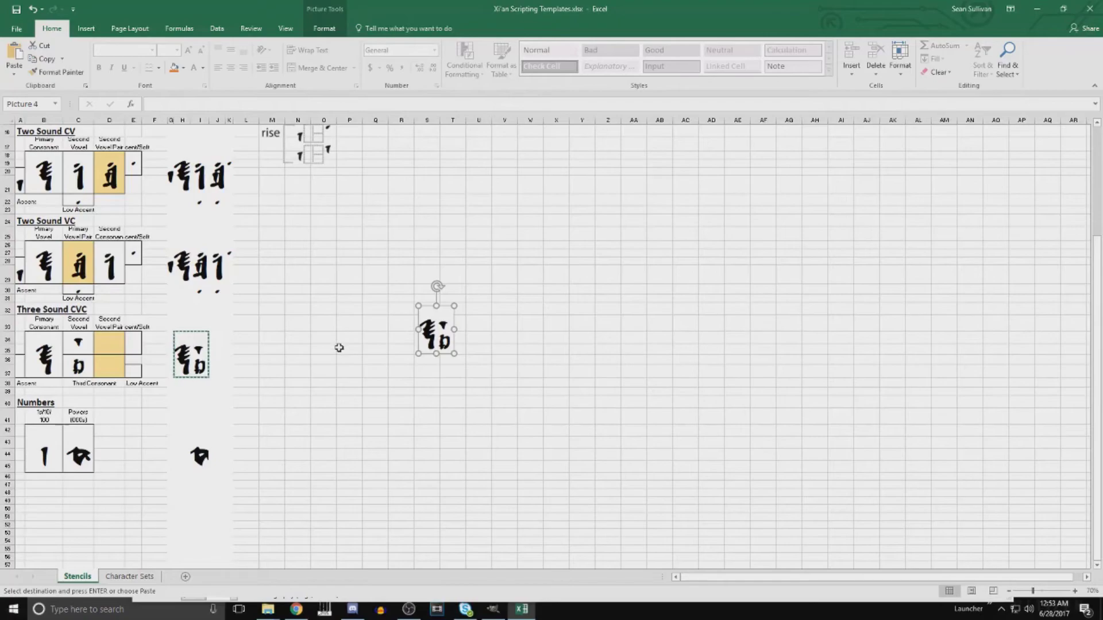
{"action": "scroll", "coordinate": [337, 346], "scroll_direction": "up", "scroll_amount": 3}
{"action": "left_click_drag", "start_coordinate": [436, 485], "coordinate": [277, 425]}
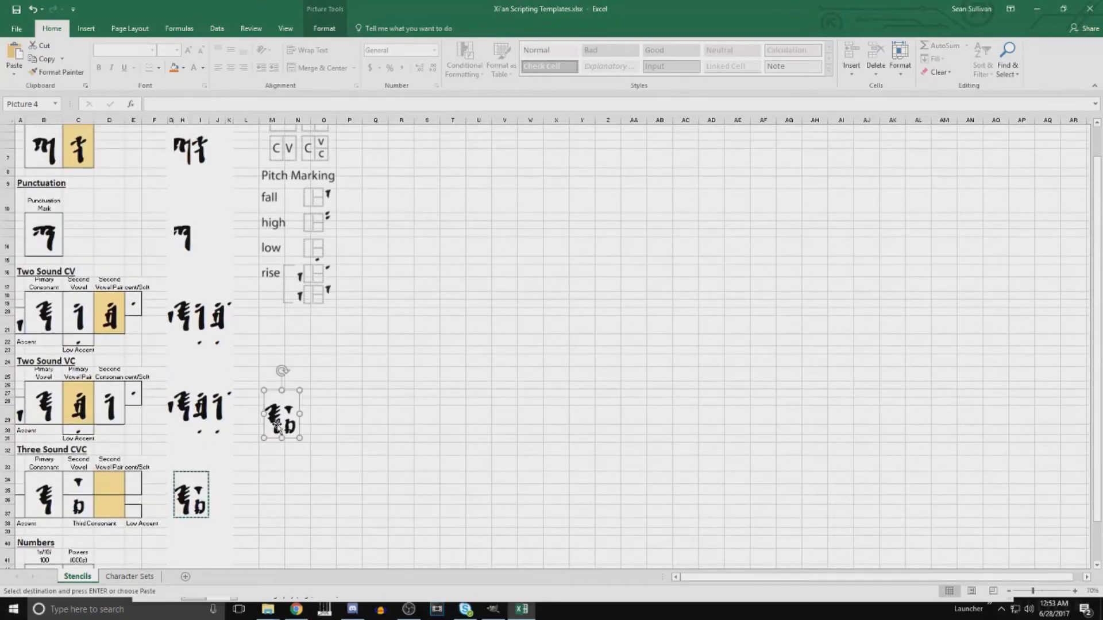
{"action": "scroll", "coordinate": [278, 467], "scroll_direction": "up", "scroll_amount": 2}
{"action": "scroll", "coordinate": [278, 468], "scroll_direction": "down", "scroll_amount": 2}
Hide column I and slightly narrow column H in the Final Character area
{"action": "left_click", "coordinate": [218, 119]}
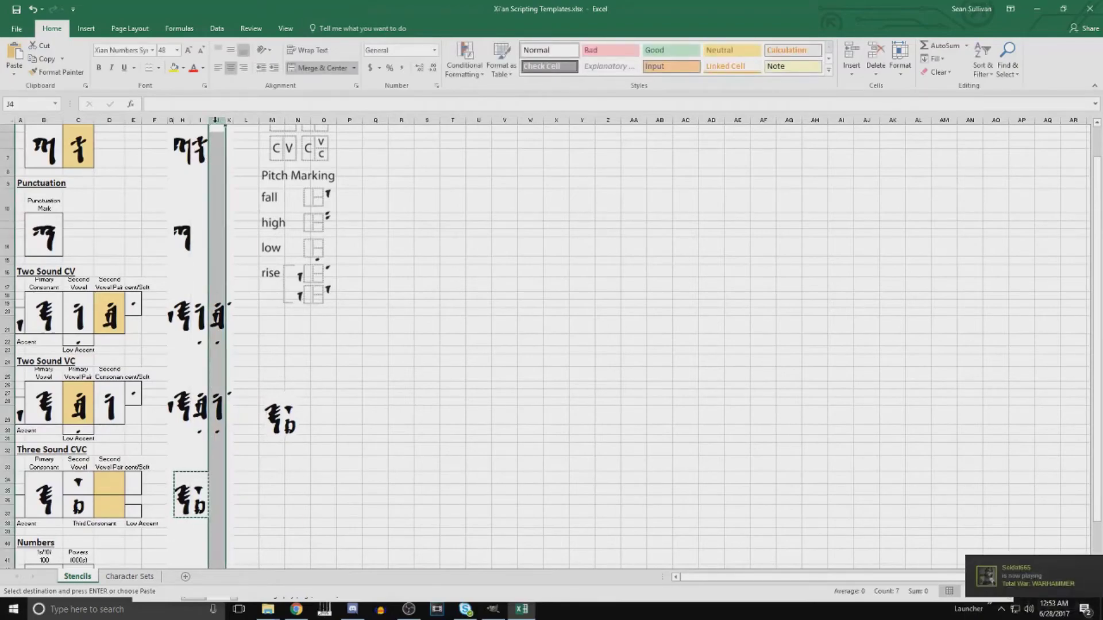
{"action": "left_click", "coordinate": [202, 124]}
{"action": "left_click", "coordinate": [201, 120]}
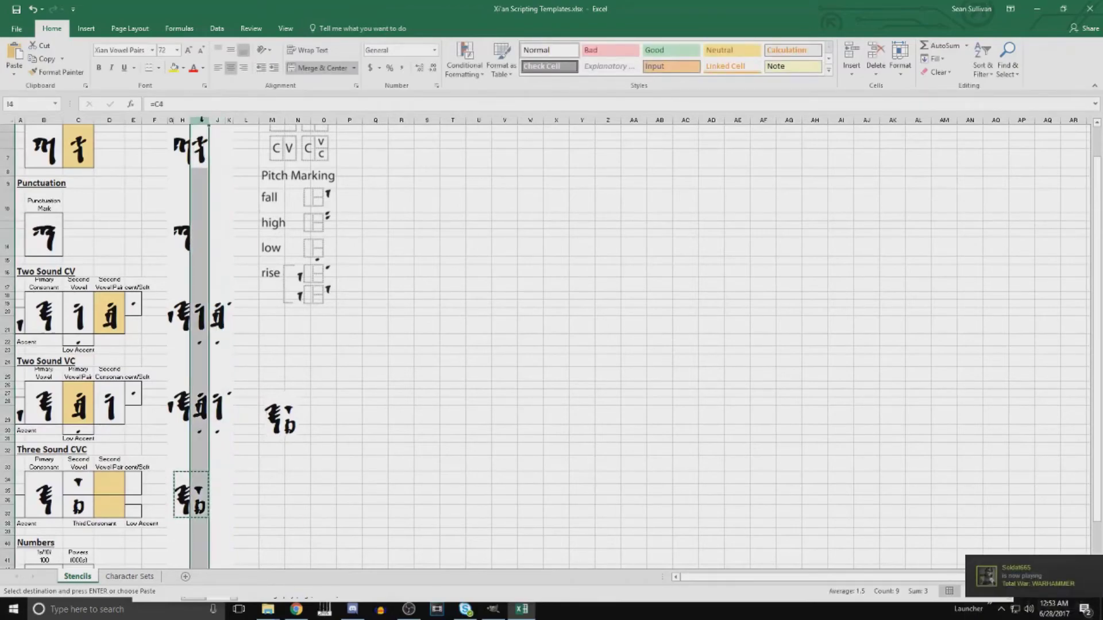
{"action": "right_click", "coordinate": [202, 120]}
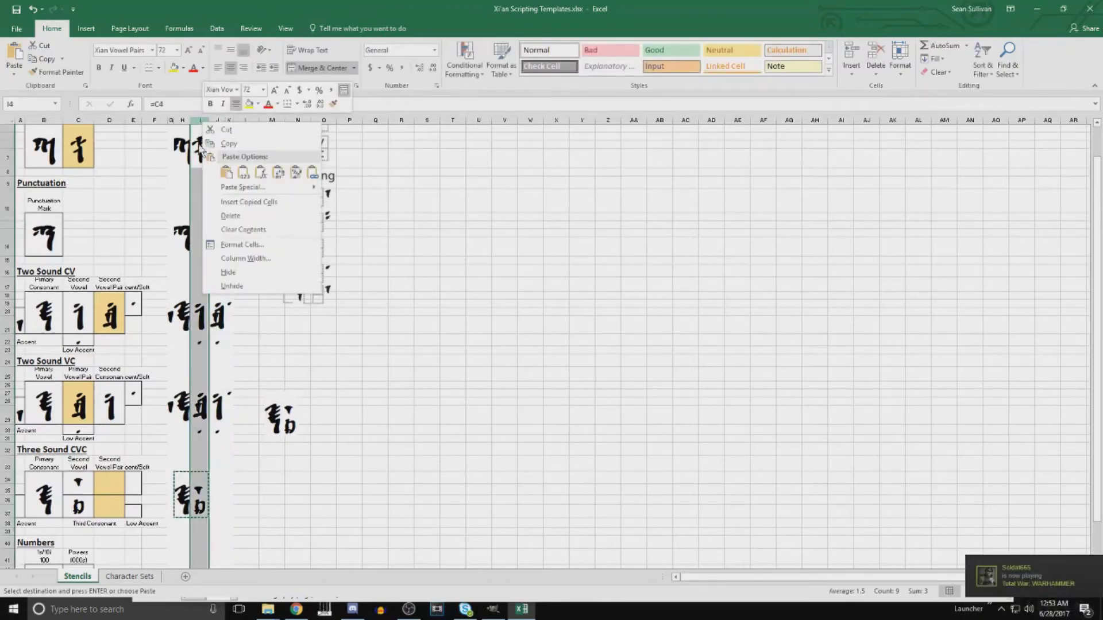
{"action": "left_click", "coordinate": [254, 270]}
{"action": "left_click", "coordinate": [220, 336]}
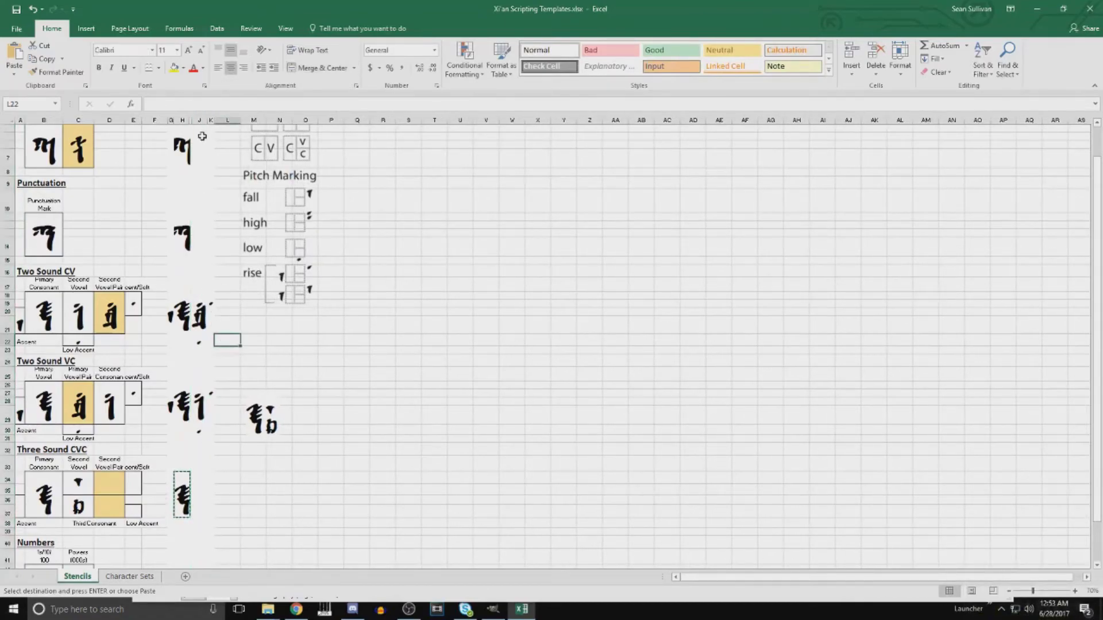
{"action": "left_click_drag", "start_coordinate": [206, 122], "coordinate": [190, 123]}
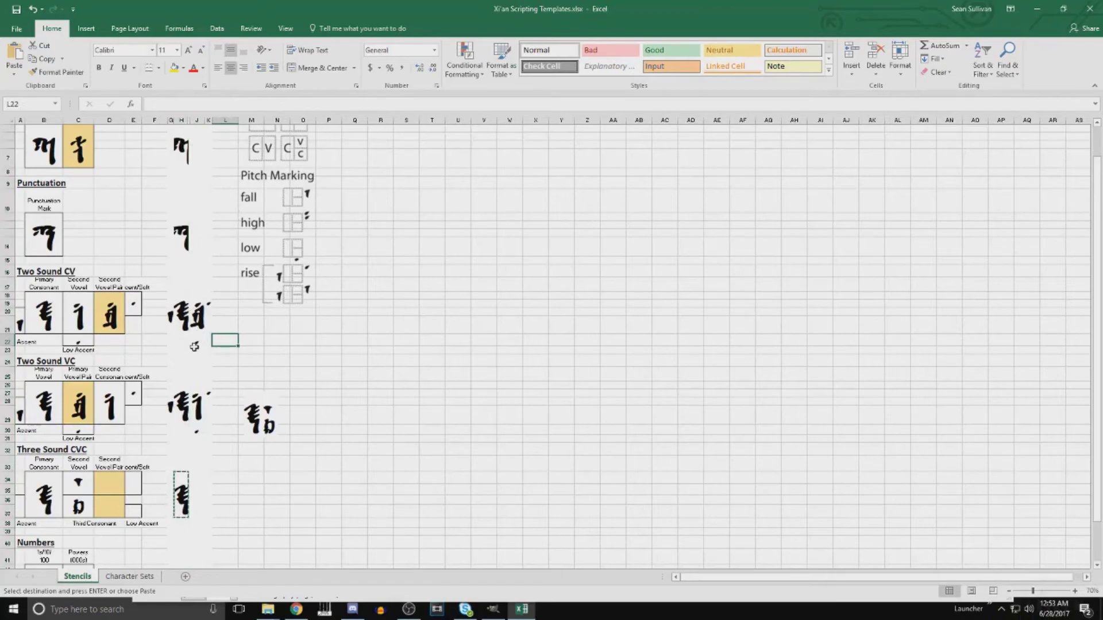
Middle-align the accent output cells G20 and G28 of the Two Sound CV and Two Sound VC final characters
{"action": "left_click", "coordinate": [171, 325]}
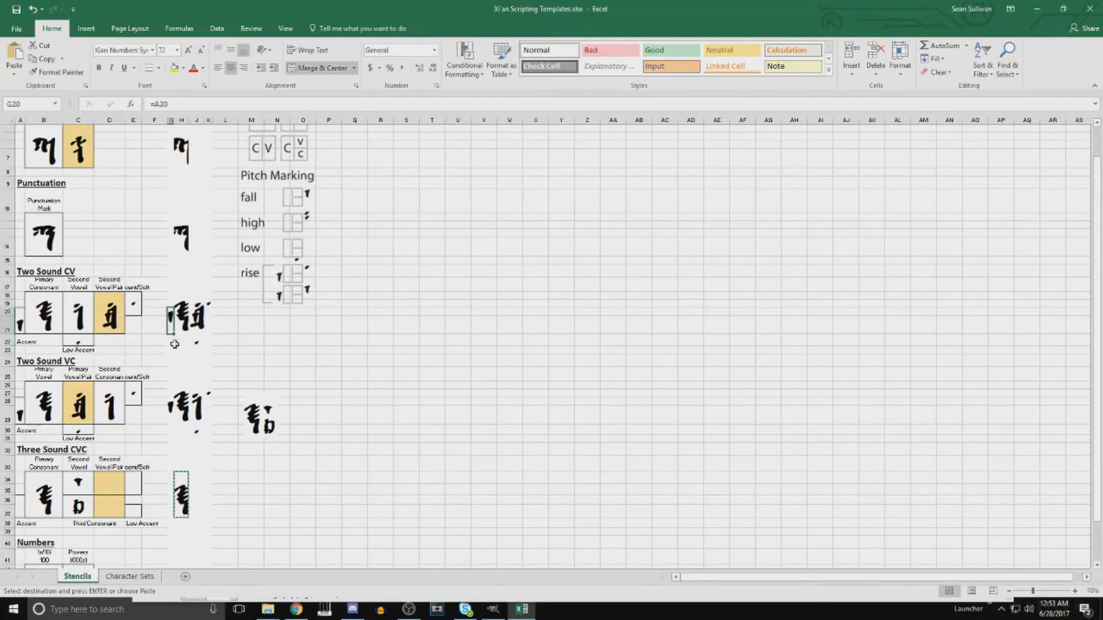
{"action": "key", "text": "Escape"}
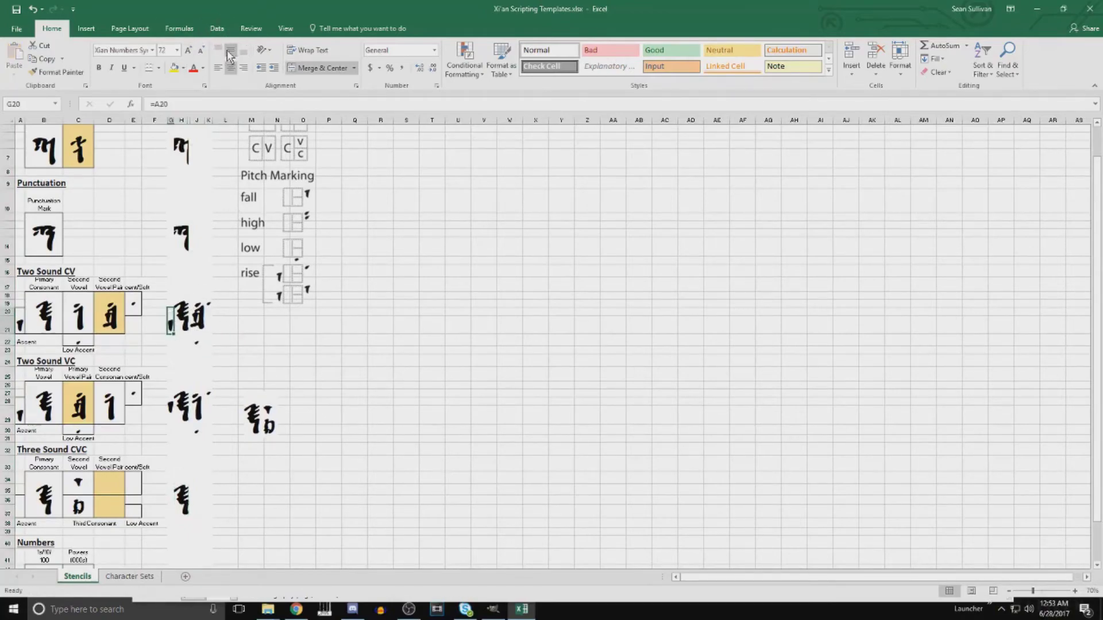
{"action": "left_click", "coordinate": [226, 343]}
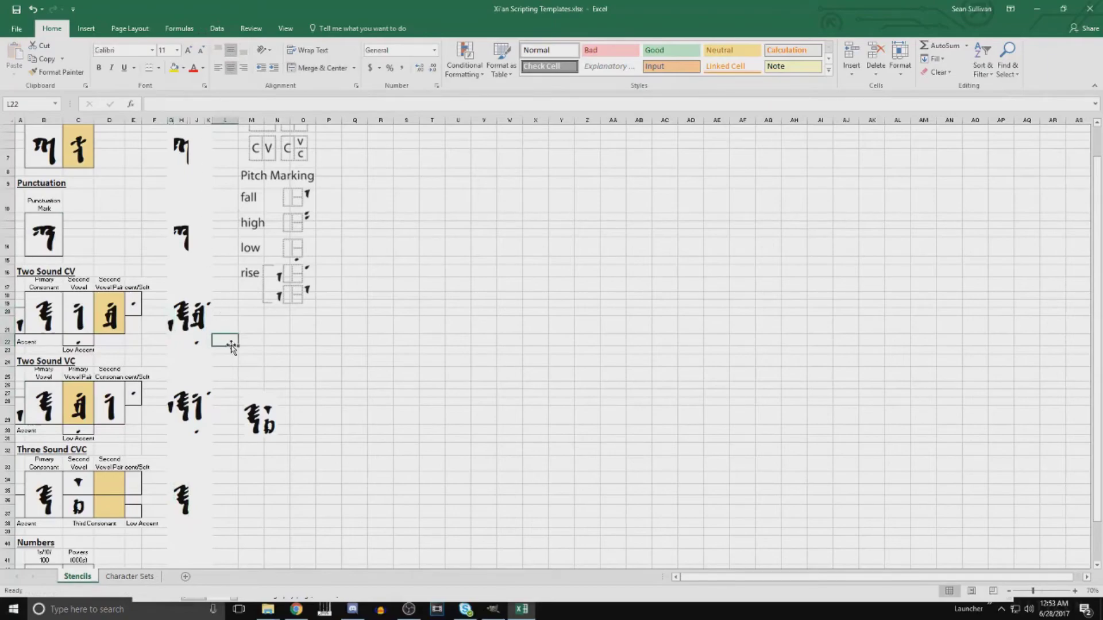
{"action": "left_click", "coordinate": [169, 409]}
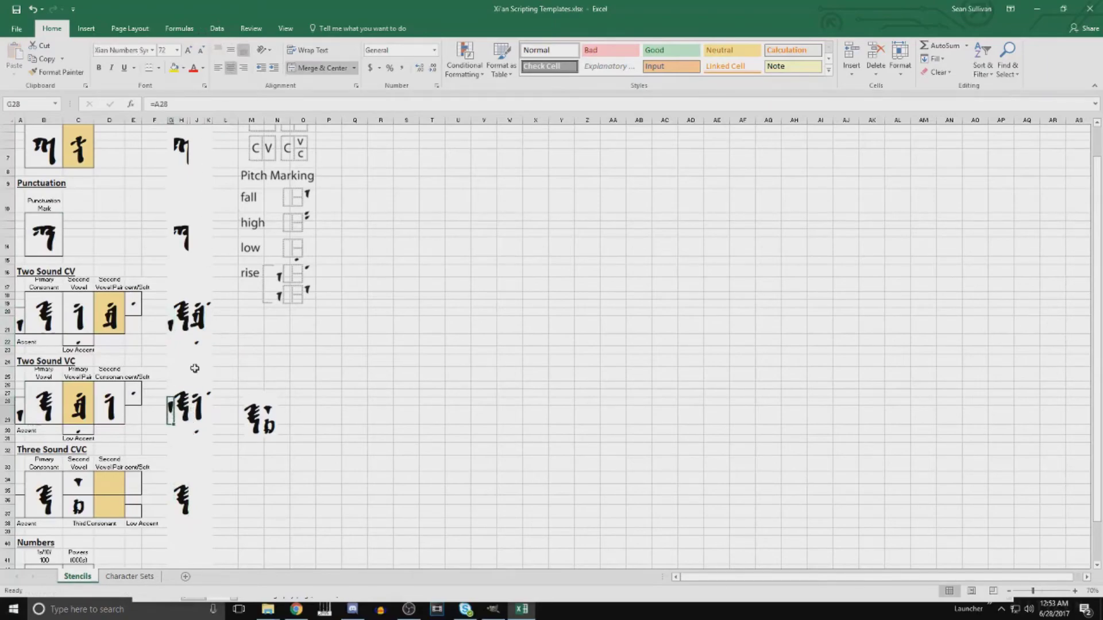
{"action": "left_click", "coordinate": [239, 326]}
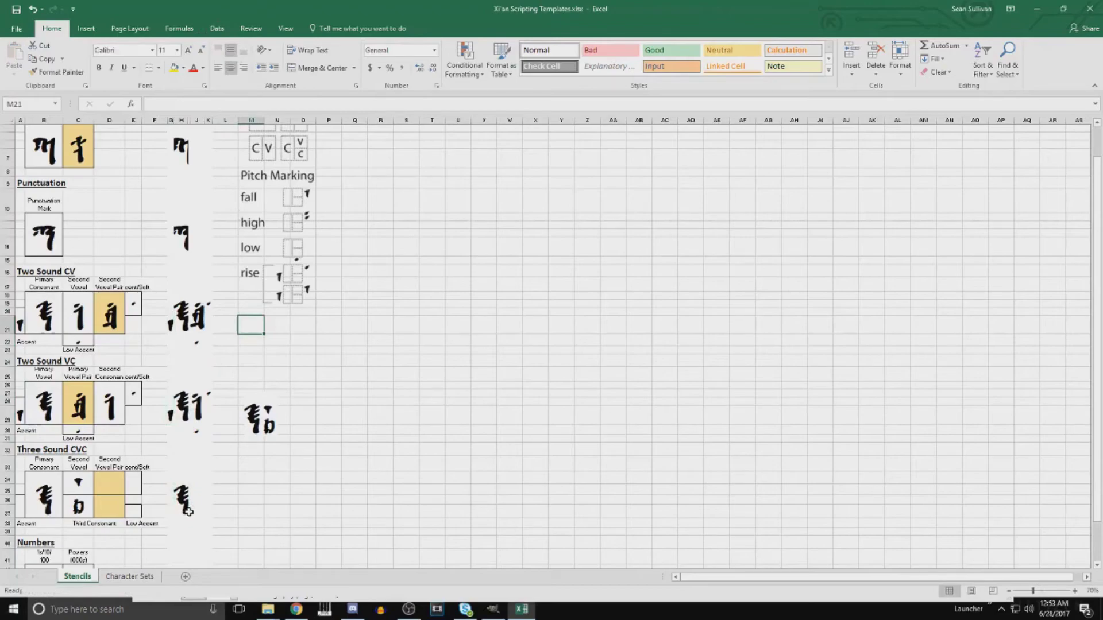
Move the pasted character picture to the empty area around column R
{"action": "left_click", "coordinate": [209, 486]}
{"action": "scroll", "coordinate": [211, 487], "scroll_direction": "down", "scroll_amount": 1}
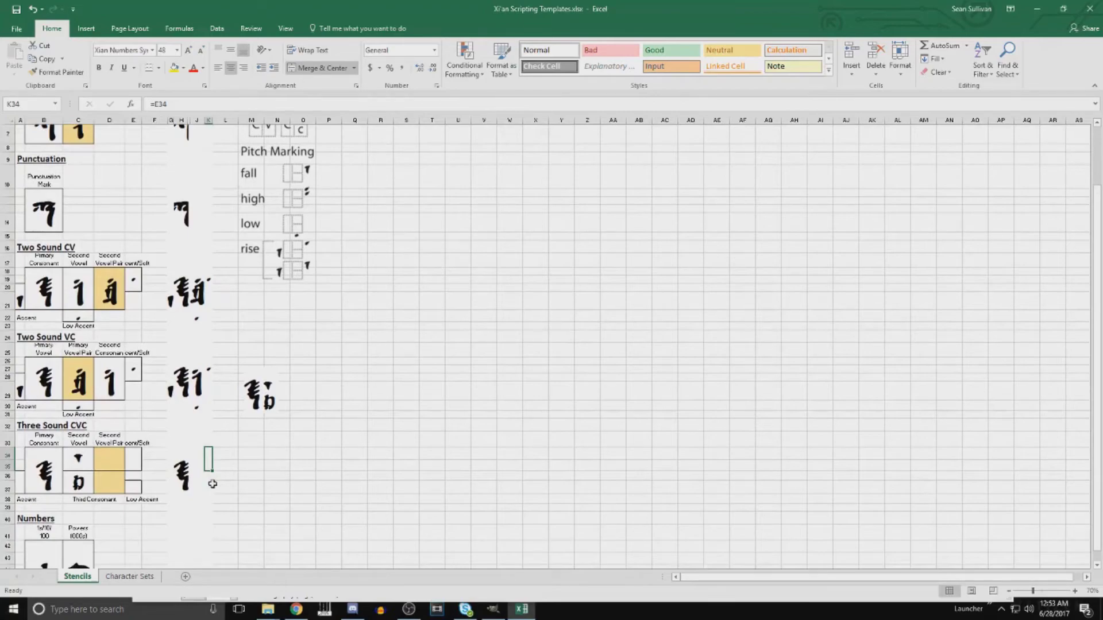
{"action": "scroll", "coordinate": [203, 461], "scroll_direction": "up", "scroll_amount": 2}
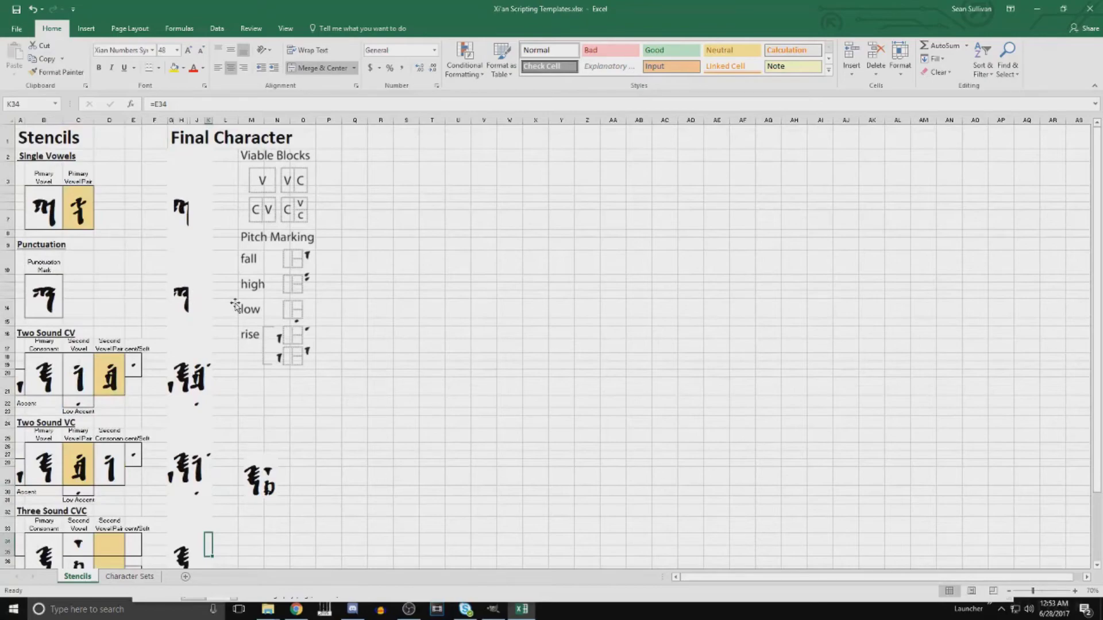
{"action": "scroll", "coordinate": [236, 306], "scroll_direction": "down", "scroll_amount": 3}
{"action": "left_click_drag", "start_coordinate": [269, 405], "coordinate": [384, 316]}
{"action": "scroll", "coordinate": [288, 406], "scroll_direction": "down", "scroll_amount": 2}
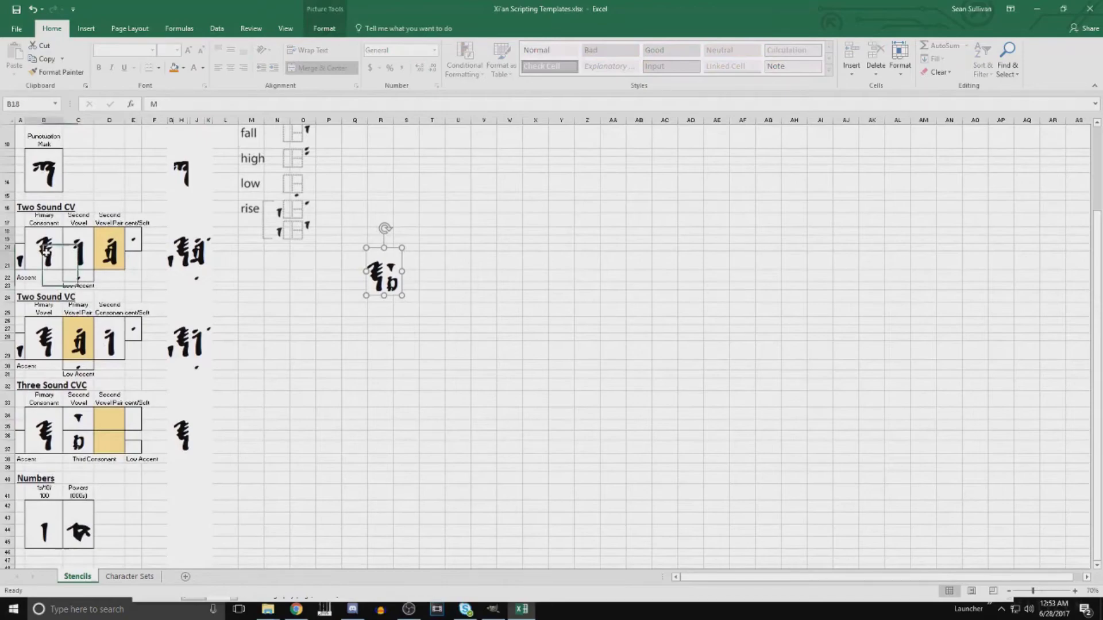
Set the Two Sound CV primary consonant in cell B18 to R
{"action": "left_click", "coordinate": [43, 262]}
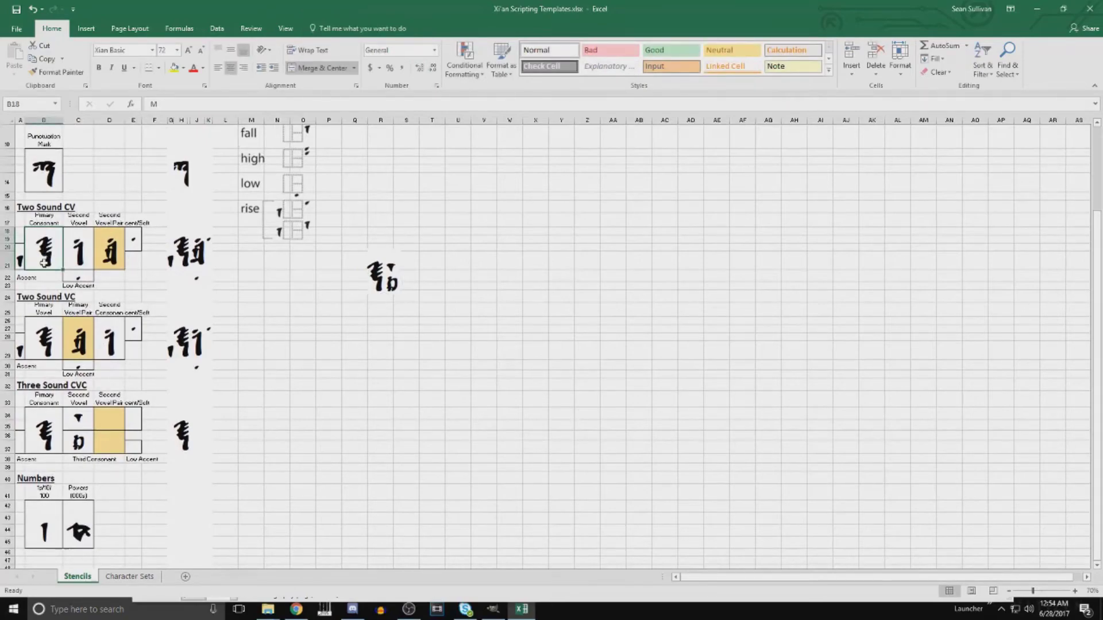
{"action": "type", "text": "R"}
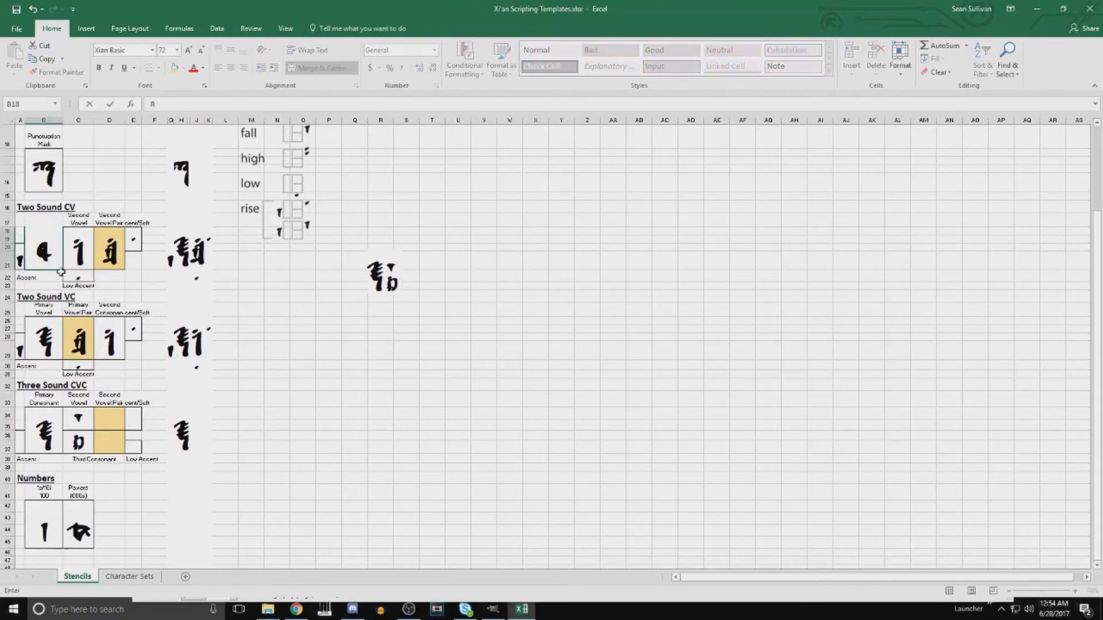
{"action": "left_click", "coordinate": [75, 251]}
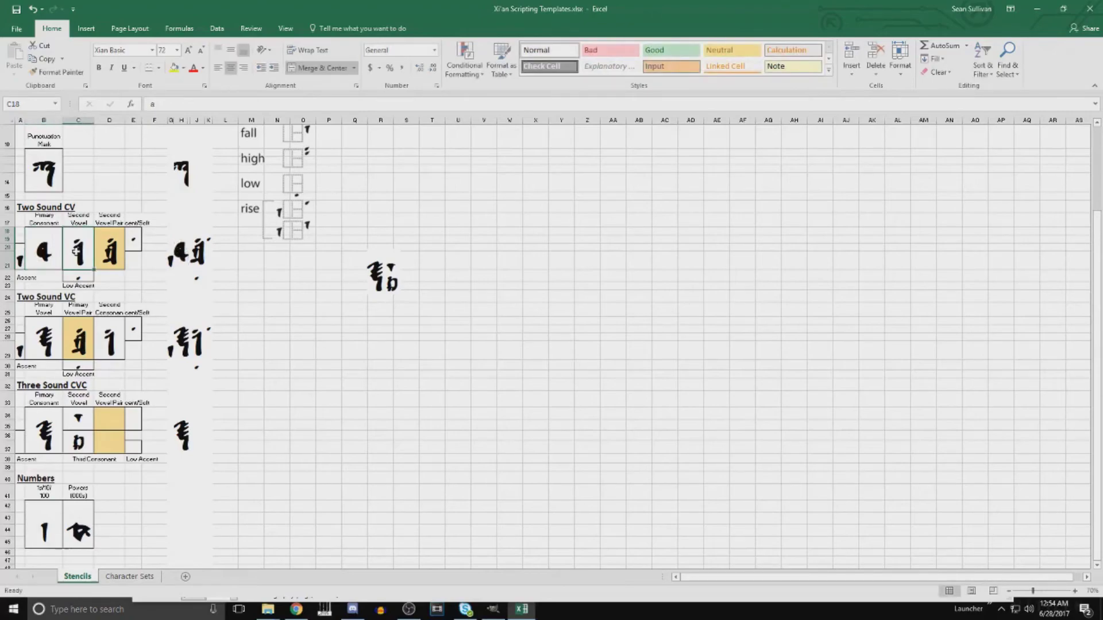
Switch to File Explorer, open the Basic font folder and view the Xi'An Basic Primary.png character chart
{"action": "key", "text": "alt+Tab"}
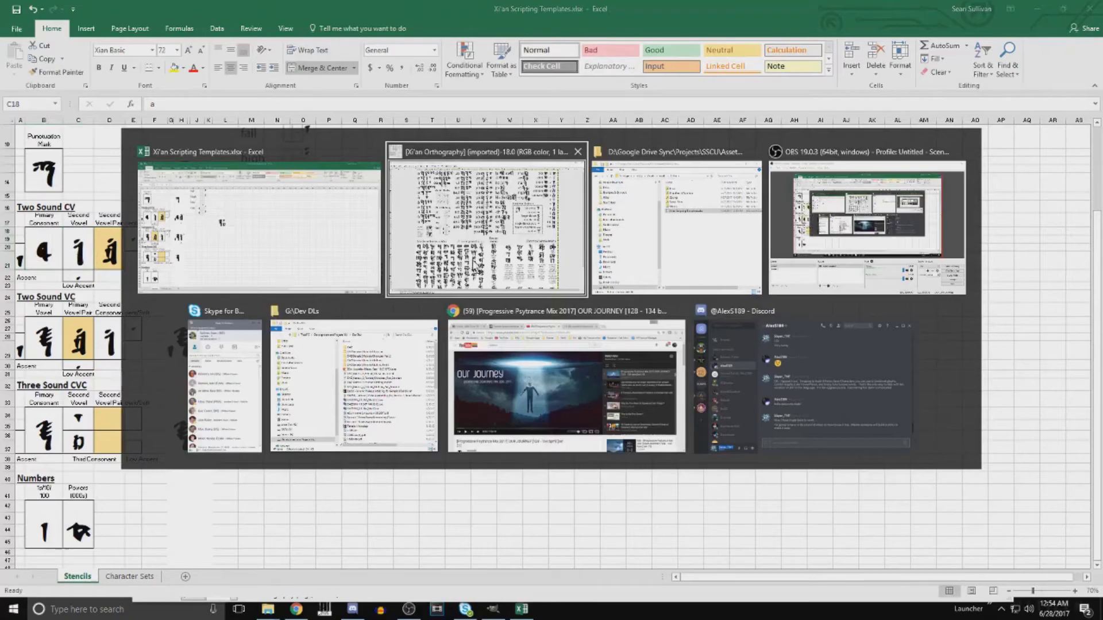
{"action": "key", "text": "alt+Tab"}
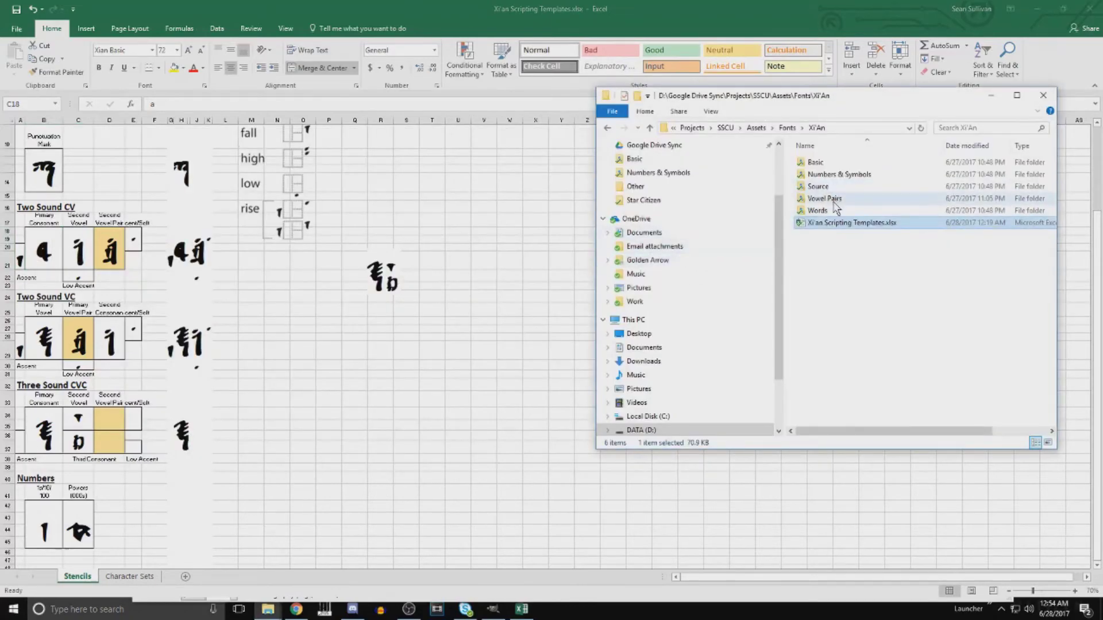
{"action": "double_click", "coordinate": [836, 165]}
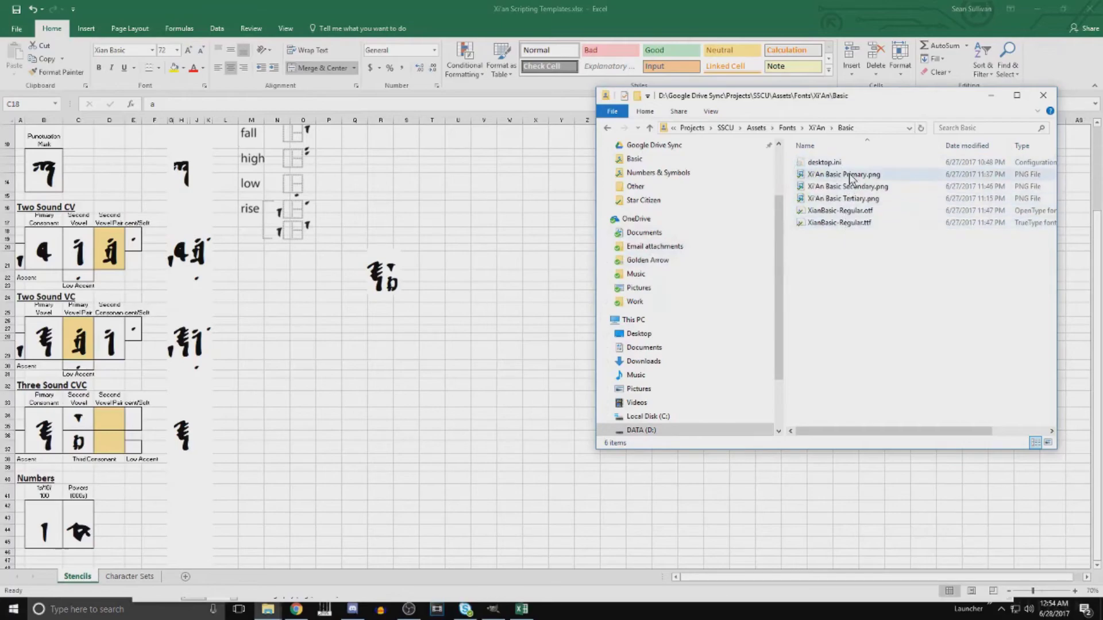
{"action": "double_click", "coordinate": [849, 176]}
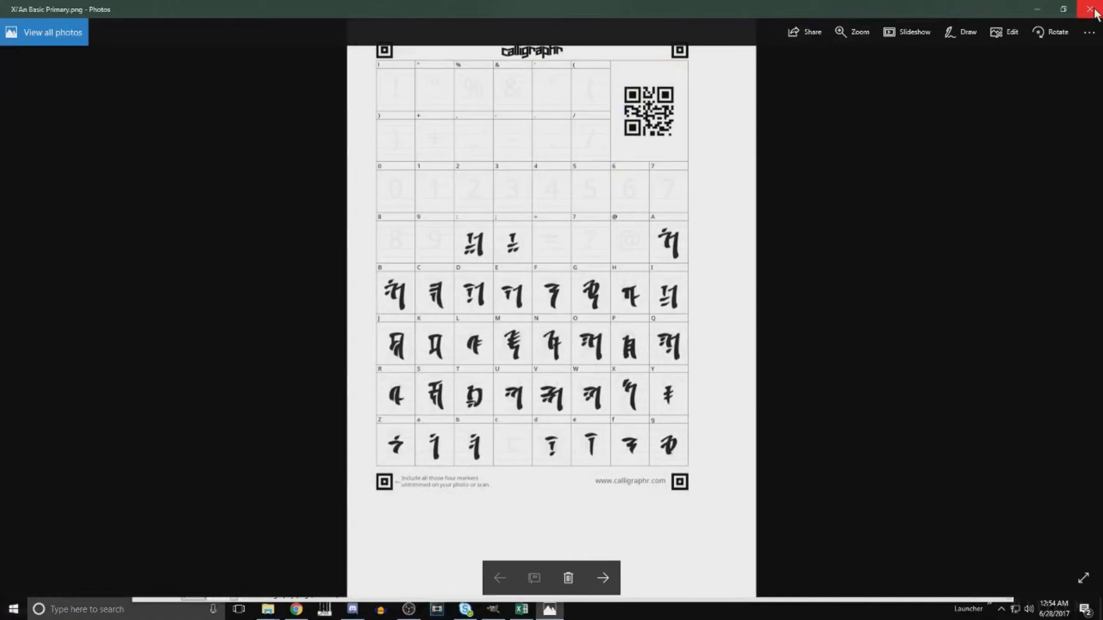
{"action": "left_click", "coordinate": [1092, 10]}
View the Xi'An Basic Secondary.png chart and compare it with the Xi'an Orthography image in GIMP
{"action": "left_click", "coordinate": [843, 186]}
{"action": "double_click", "coordinate": [844, 187]}
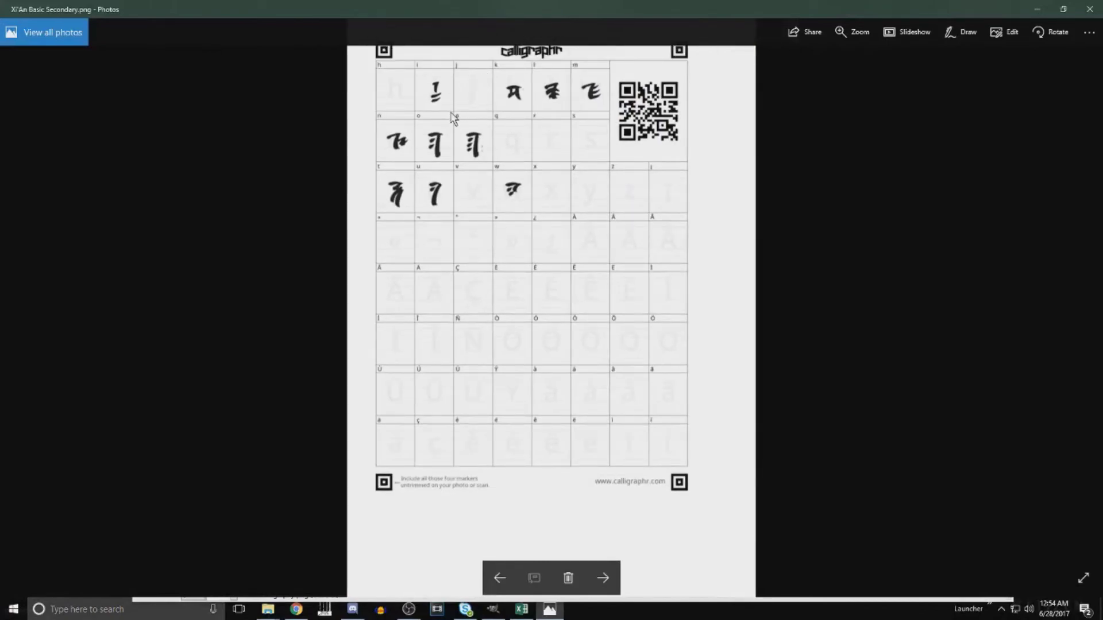
{"action": "key", "text": "alt+Tab"}
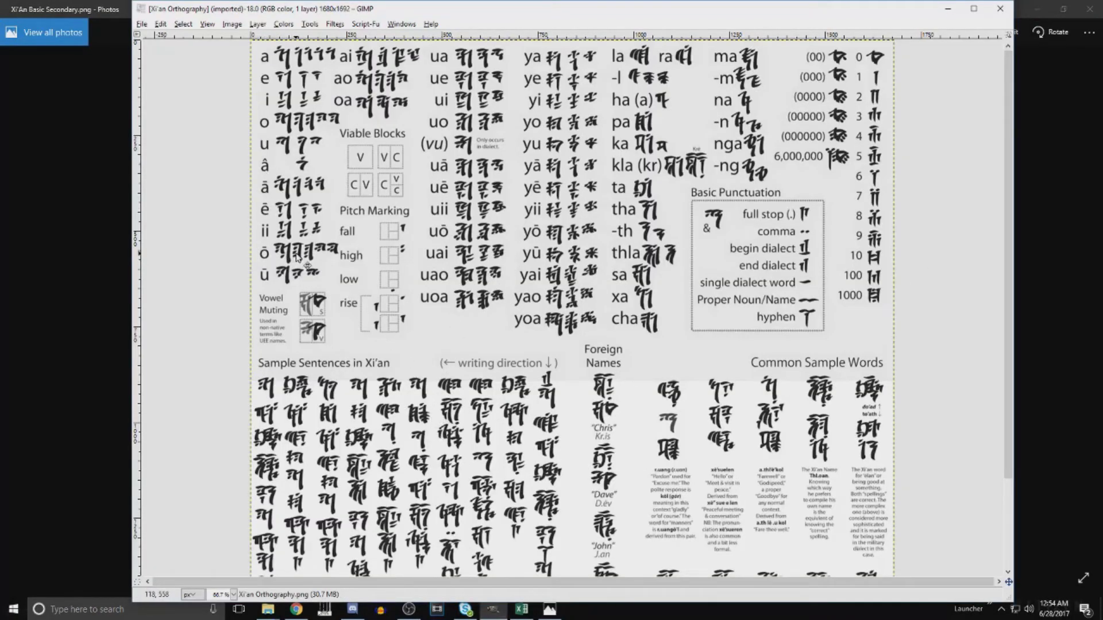
{"action": "key", "text": "alt+Tab"}
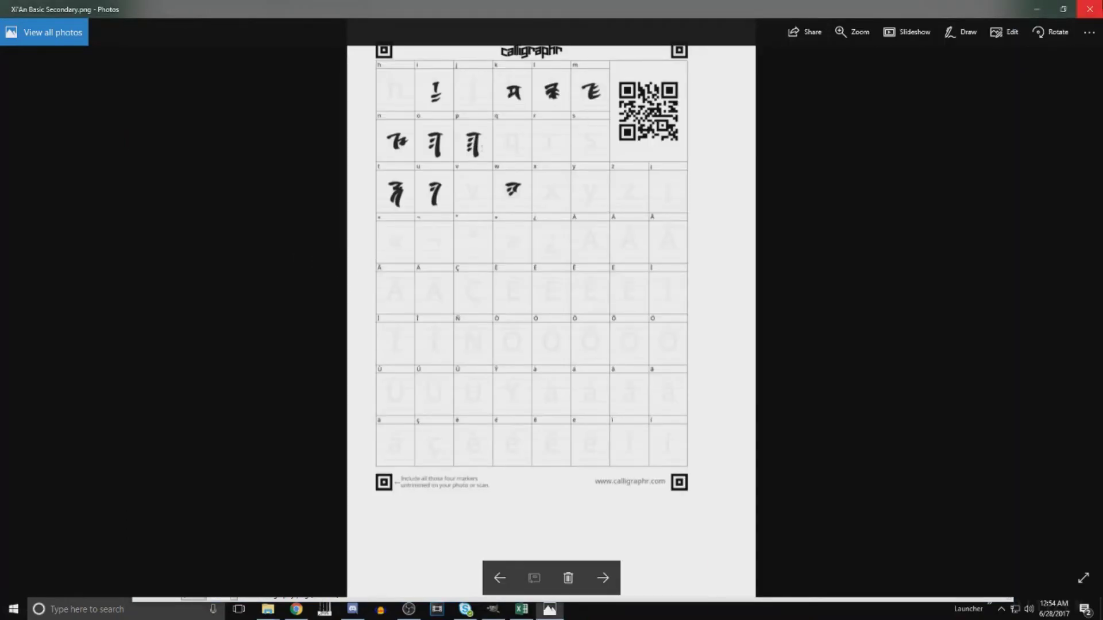
Close the Xi'An Basic Secondary.png chart and set the Two Sound CV second vowel in cell C18 to p
{"action": "left_click", "coordinate": [1089, 9]}
{"action": "left_click", "coordinate": [84, 260]}
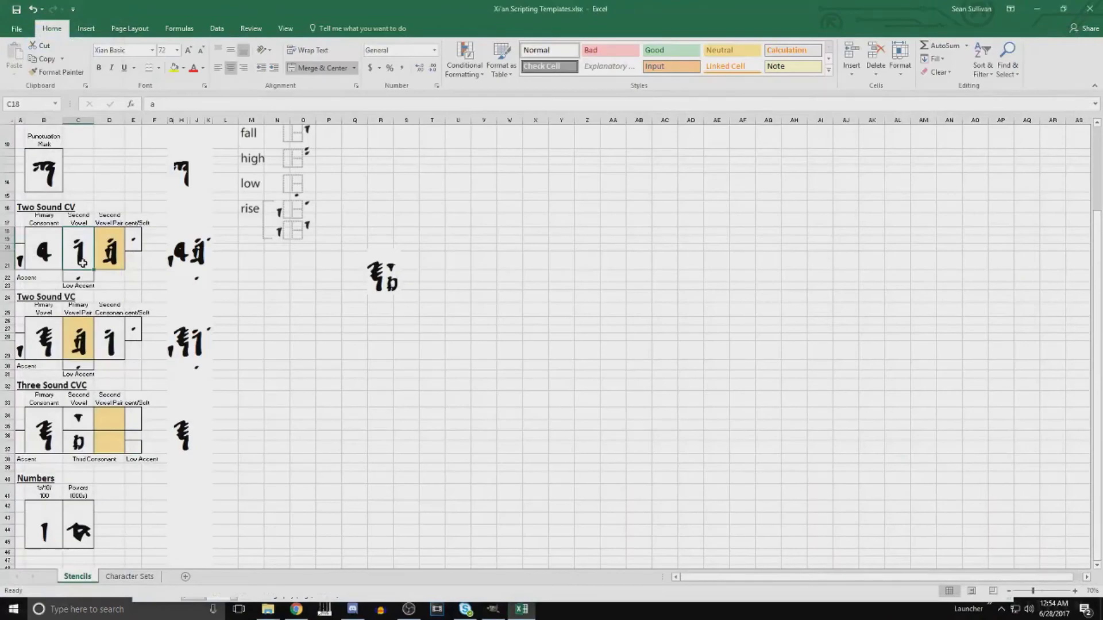
{"action": "type", "text": "p"}
{"action": "key", "text": "BackSpace"}
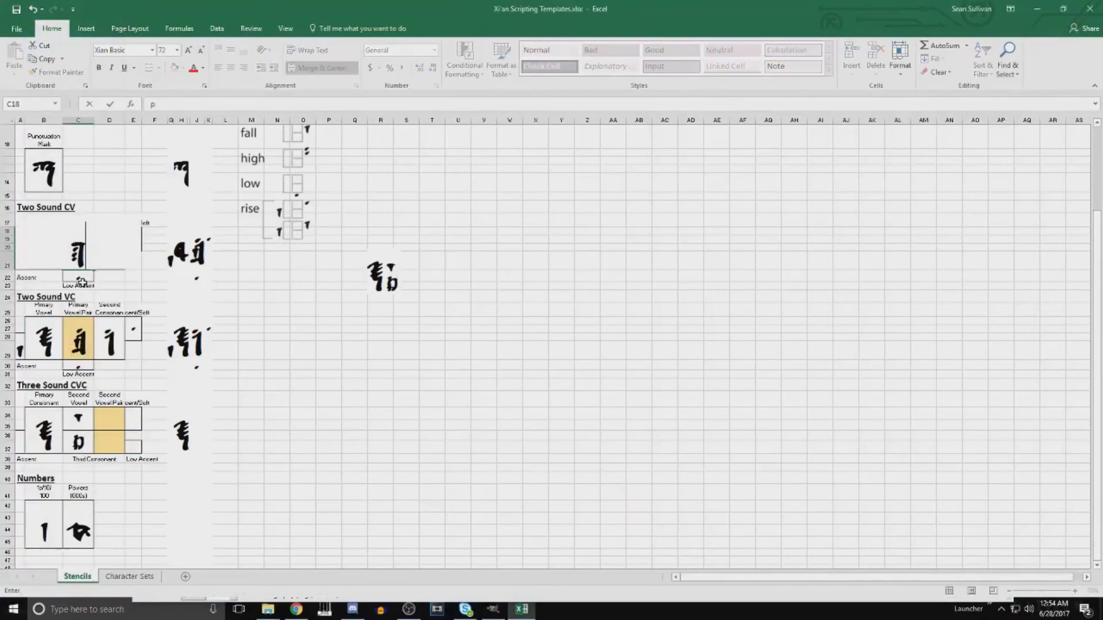
{"action": "key", "text": "Return"}
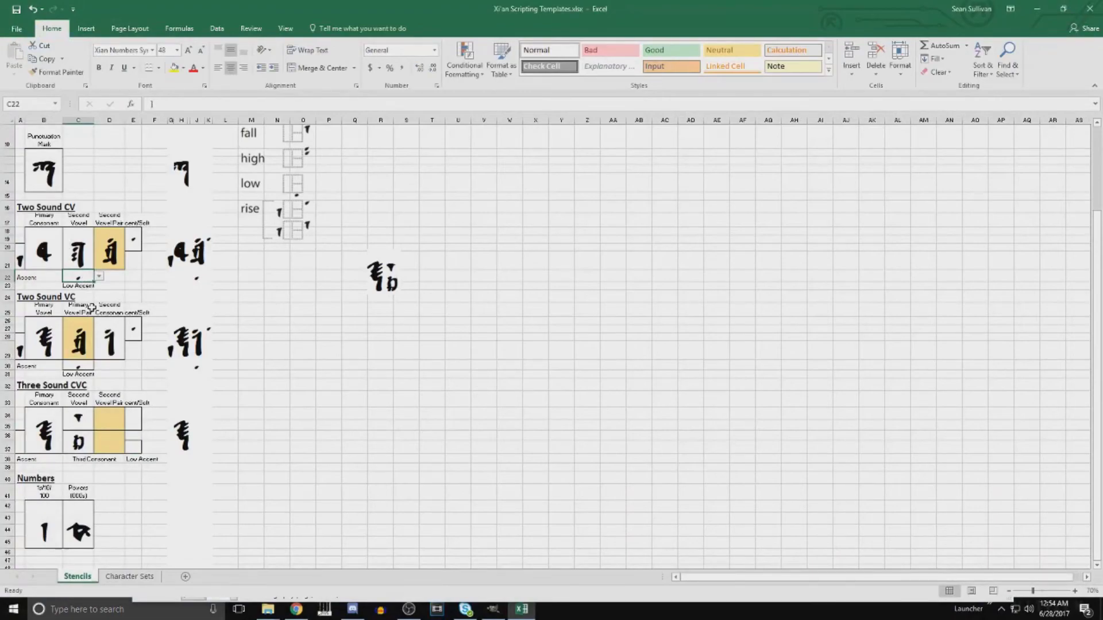
Clear the low accent and both side accent marks from the Two Sound CV stencil
{"action": "left_click", "coordinate": [138, 236]}
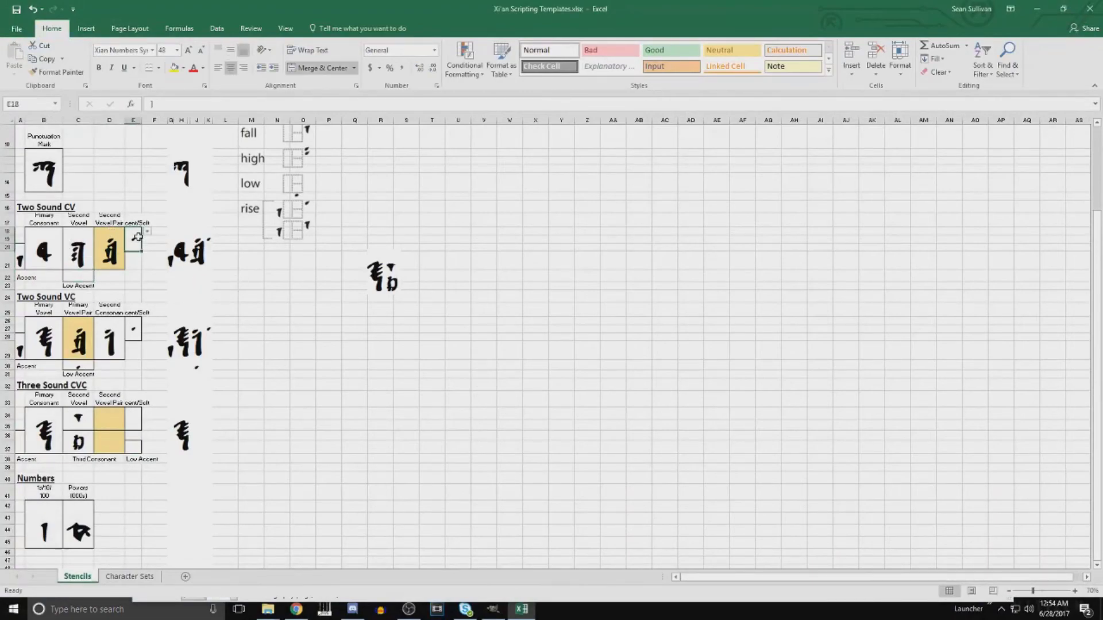
{"action": "left_click", "coordinate": [22, 263]}
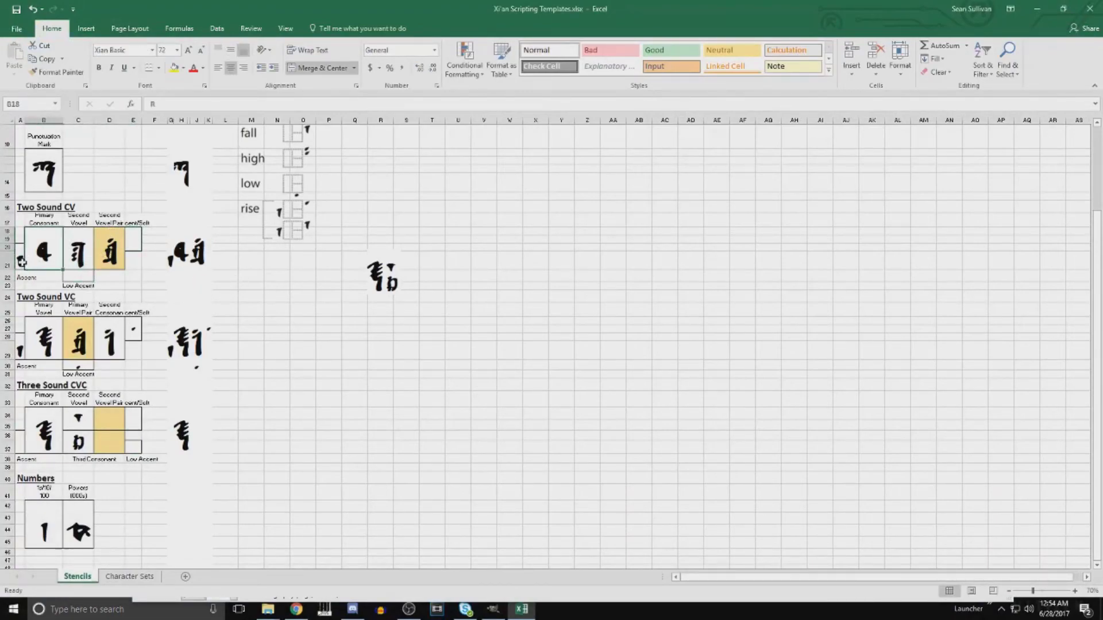
{"action": "key", "text": "Delete"}
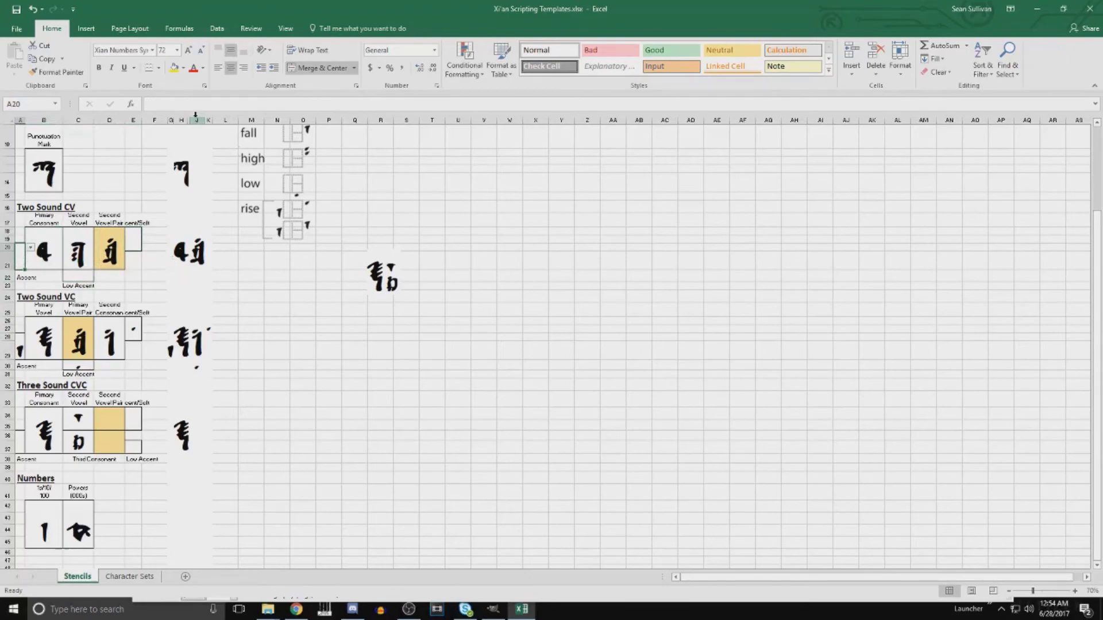
Adjust the column widths around the Two Sound CV final character and select its cells starting at H18
{"action": "left_click_drag", "start_coordinate": [192, 121], "coordinate": [204, 121]}
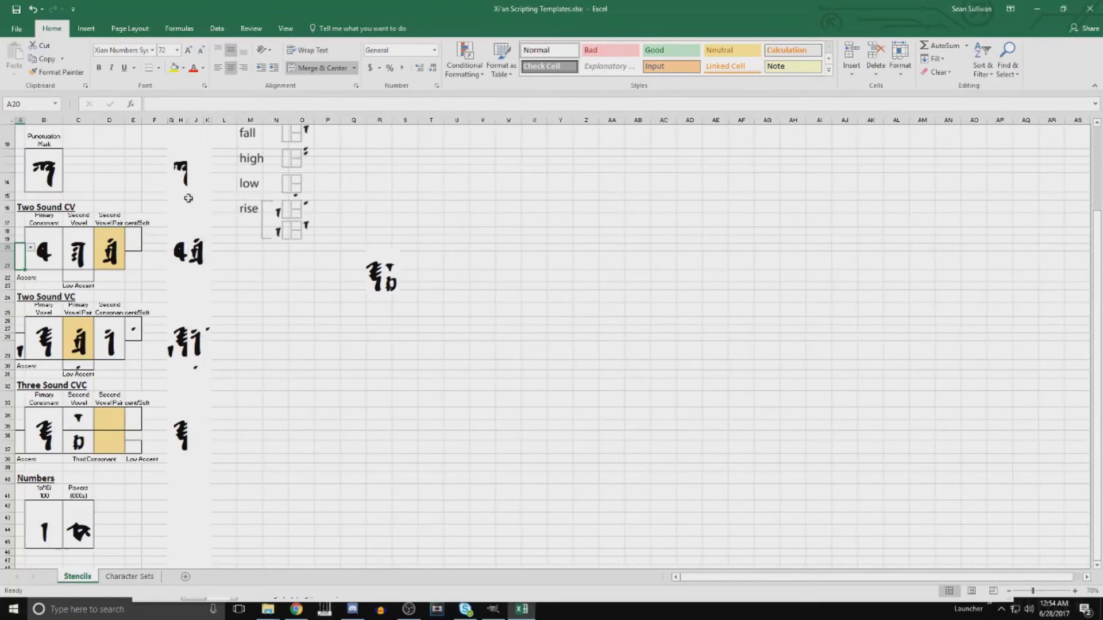
{"action": "left_click_drag", "start_coordinate": [174, 254], "coordinate": [196, 253]}
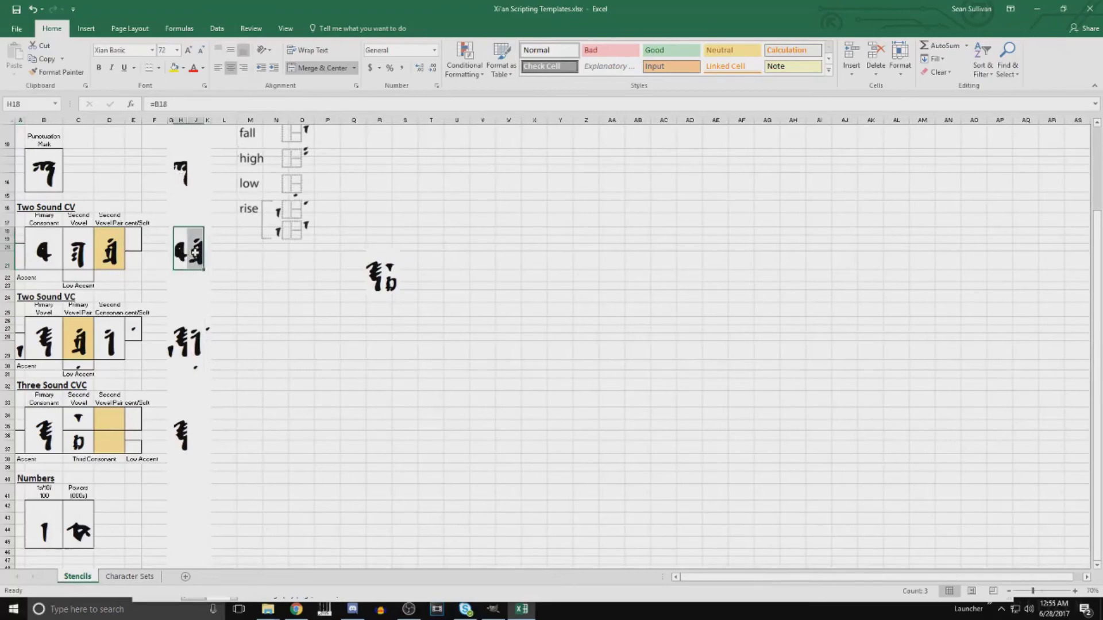
{"action": "left_click_drag", "start_coordinate": [186, 121], "coordinate": [189, 121]}
Copy the selected Two Sound CV final character and paste it as a picture in the empty area at column Q
{"action": "key", "text": "ctrl+c"}
{"action": "right_click", "coordinate": [349, 348]}
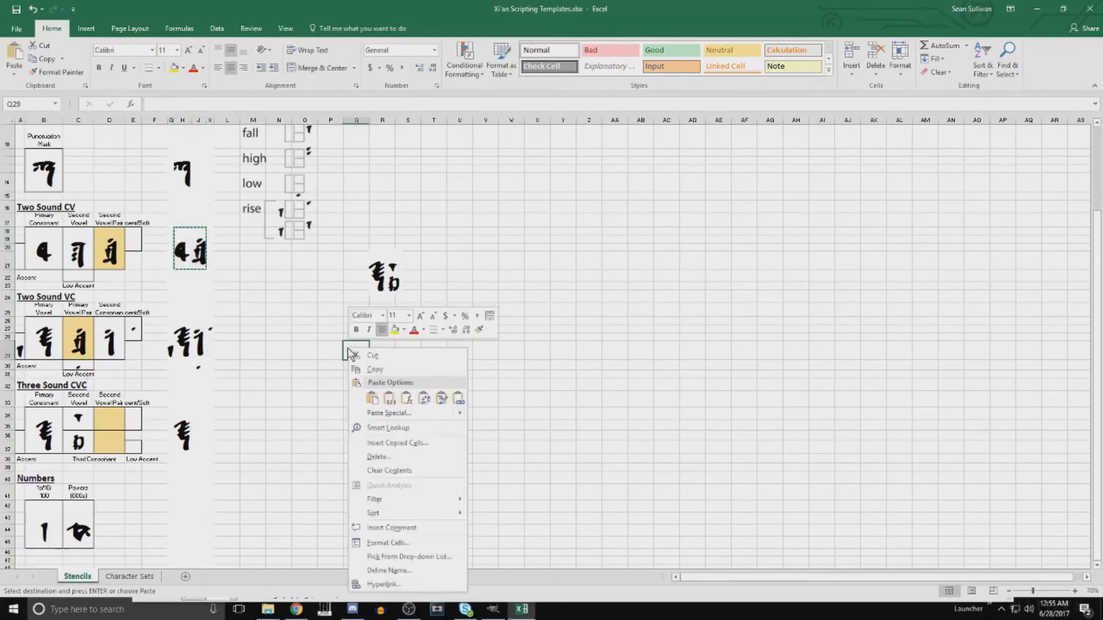
{"action": "left_click", "coordinate": [444, 398]}
{"action": "mouse_move", "coordinate": [420, 413]}
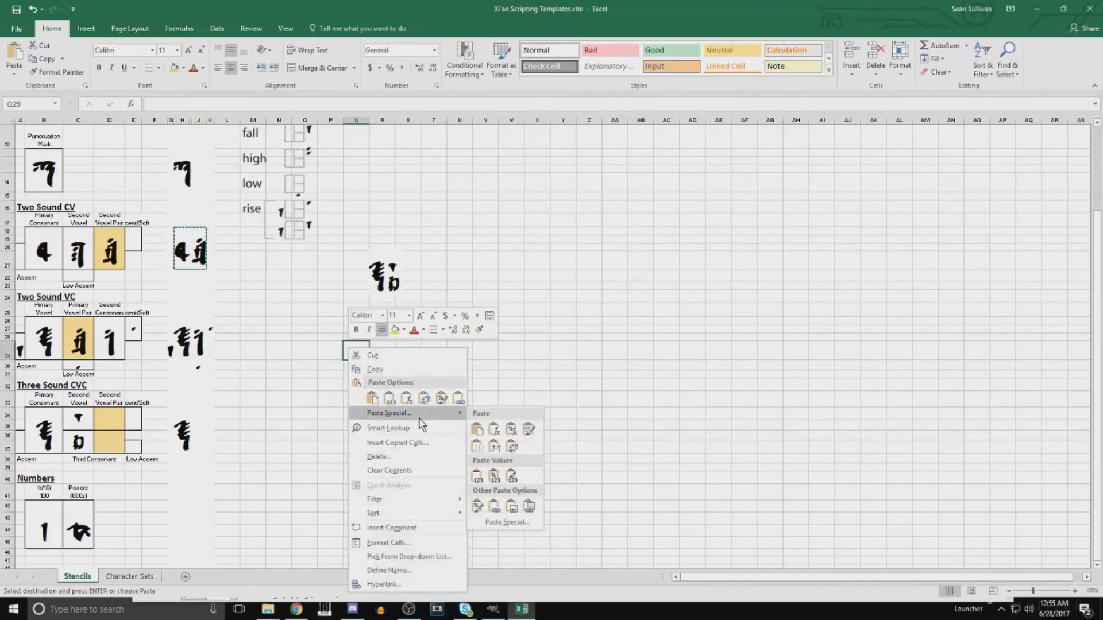
{"action": "left_click", "coordinate": [512, 507]}
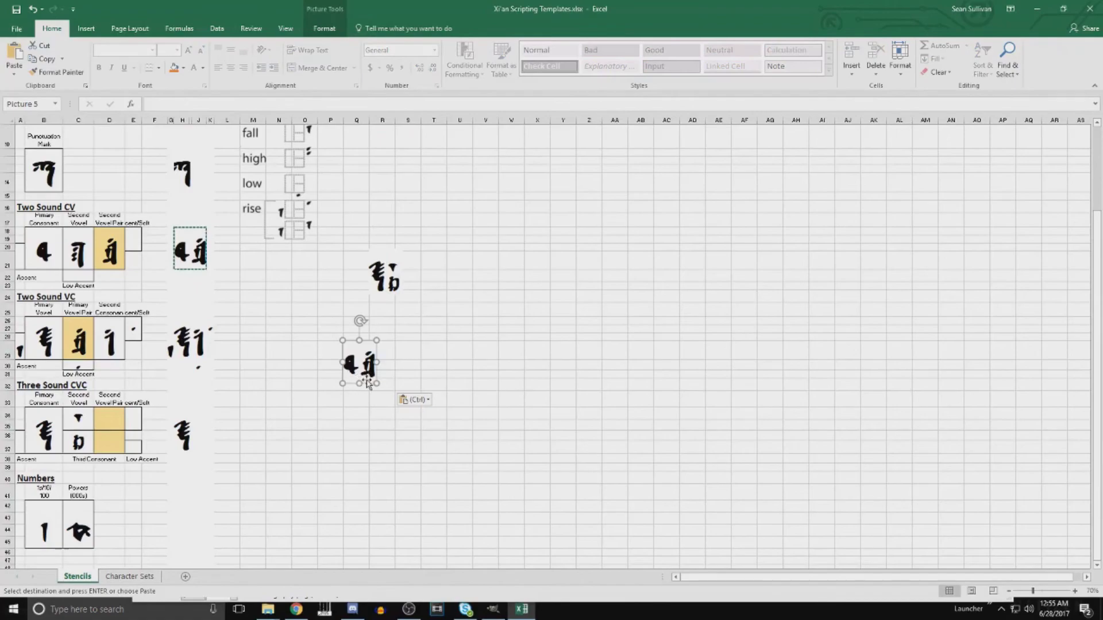
Move the pasted Two Sound CV picture directly beneath the earlier character picture around column R and deselect it
{"action": "left_click_drag", "start_coordinate": [369, 382], "coordinate": [391, 331]}
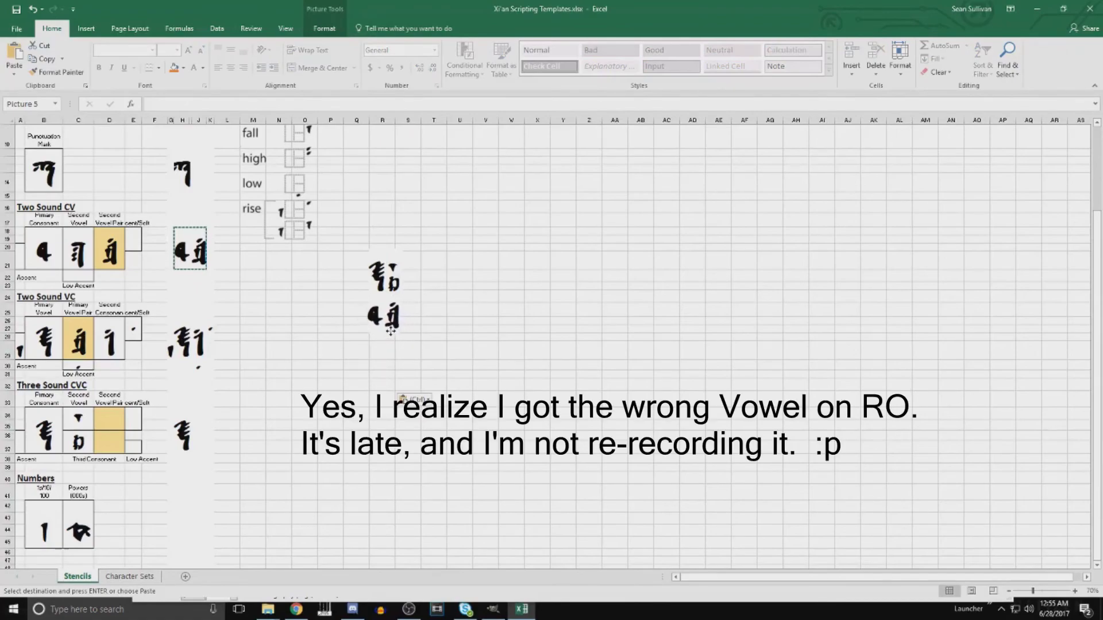
{"action": "left_click_drag", "start_coordinate": [390, 332], "coordinate": [391, 331]}
{"action": "left_click", "coordinate": [450, 301]}
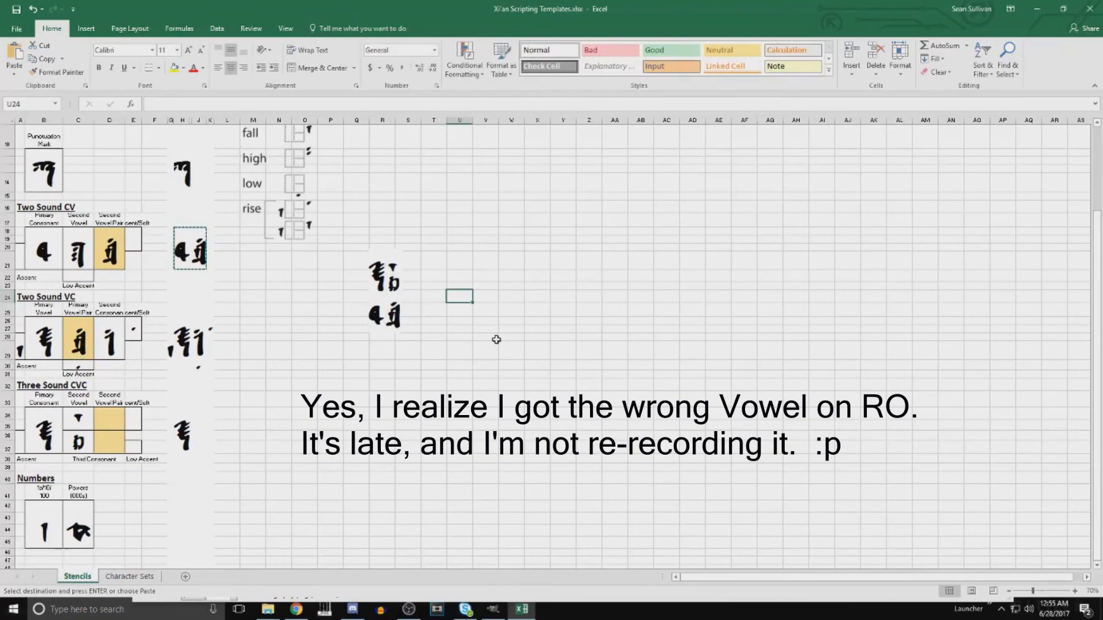
{"action": "scroll", "coordinate": [476, 300], "scroll_direction": "up", "scroll_amount": 3}
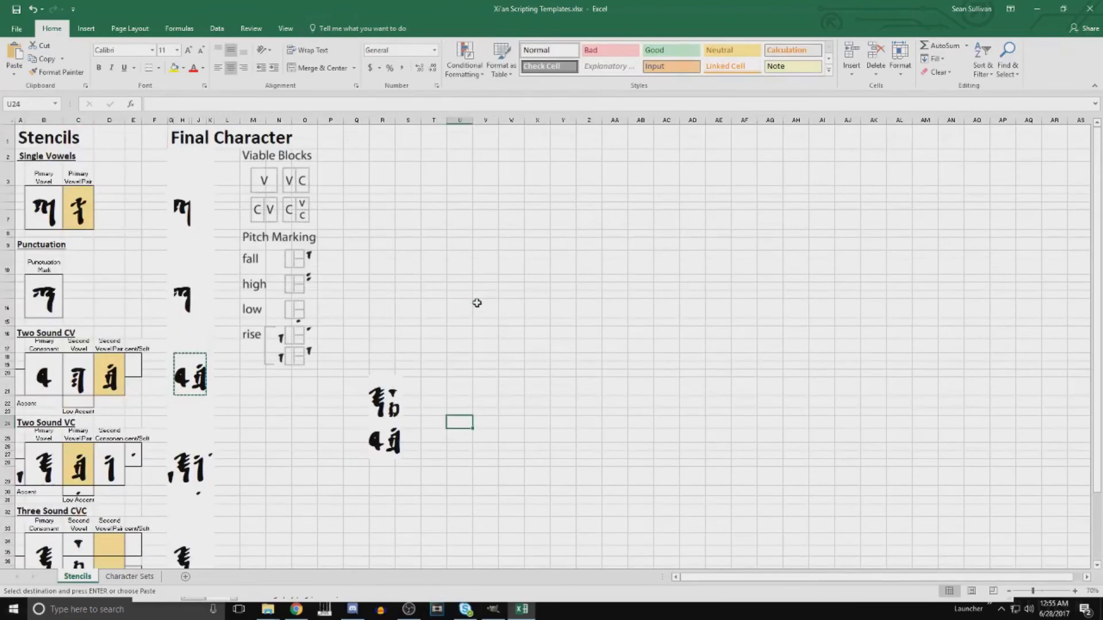
{"action": "left_click", "coordinate": [425, 241]}
{"action": "left_click", "coordinate": [330, 167]}
{"action": "left_click", "coordinate": [350, 139]}
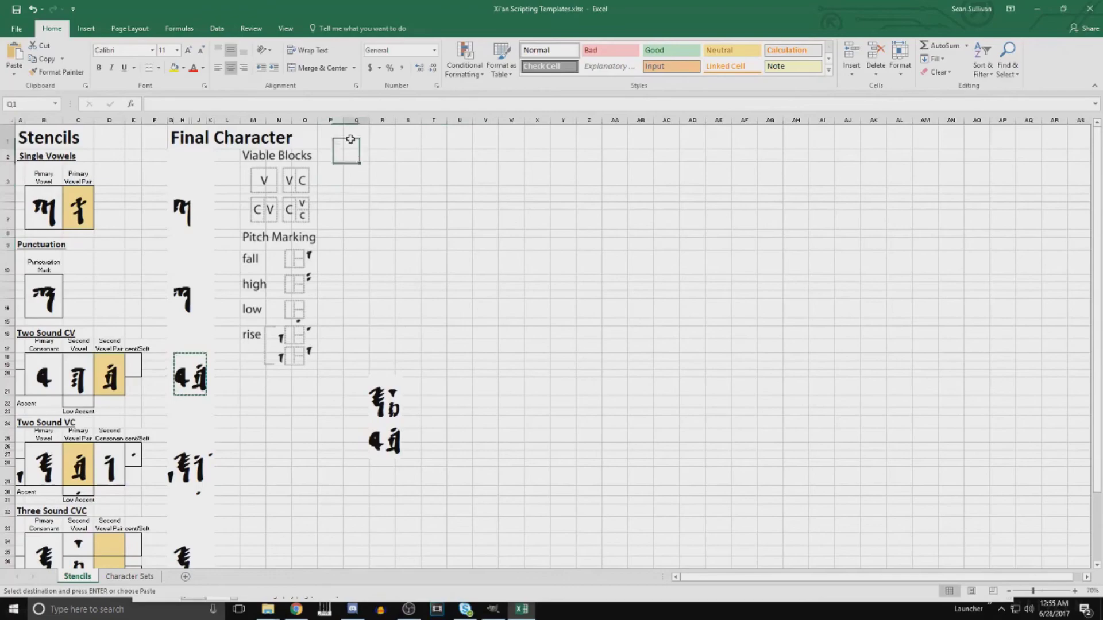
{"action": "left_click", "coordinate": [362, 217]}
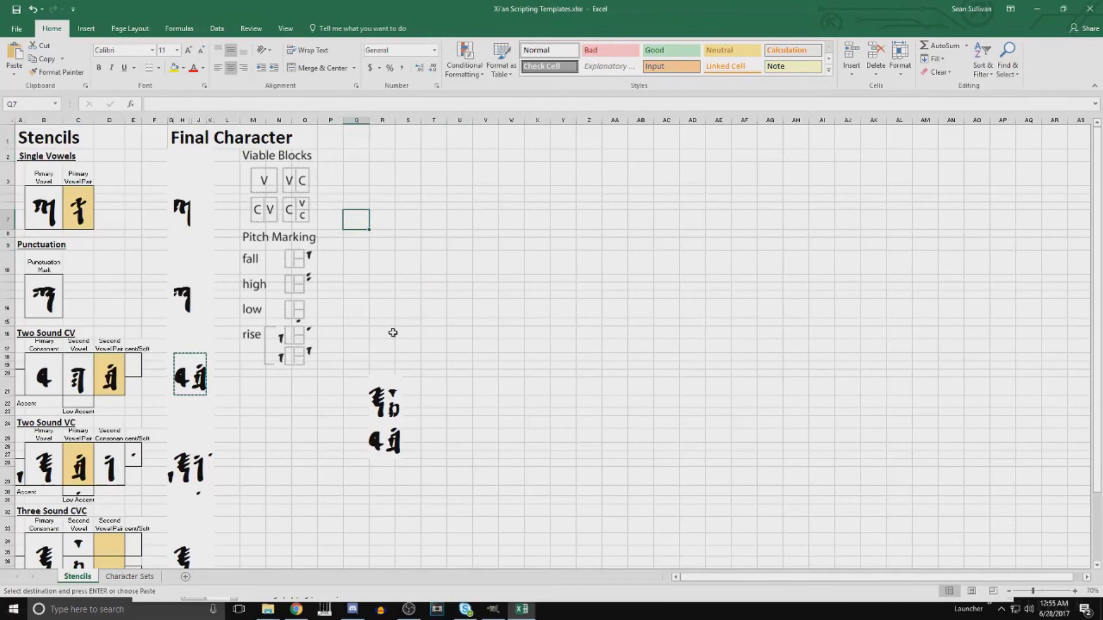
{"action": "scroll", "coordinate": [393, 333], "scroll_direction": "down", "scroll_amount": 2}
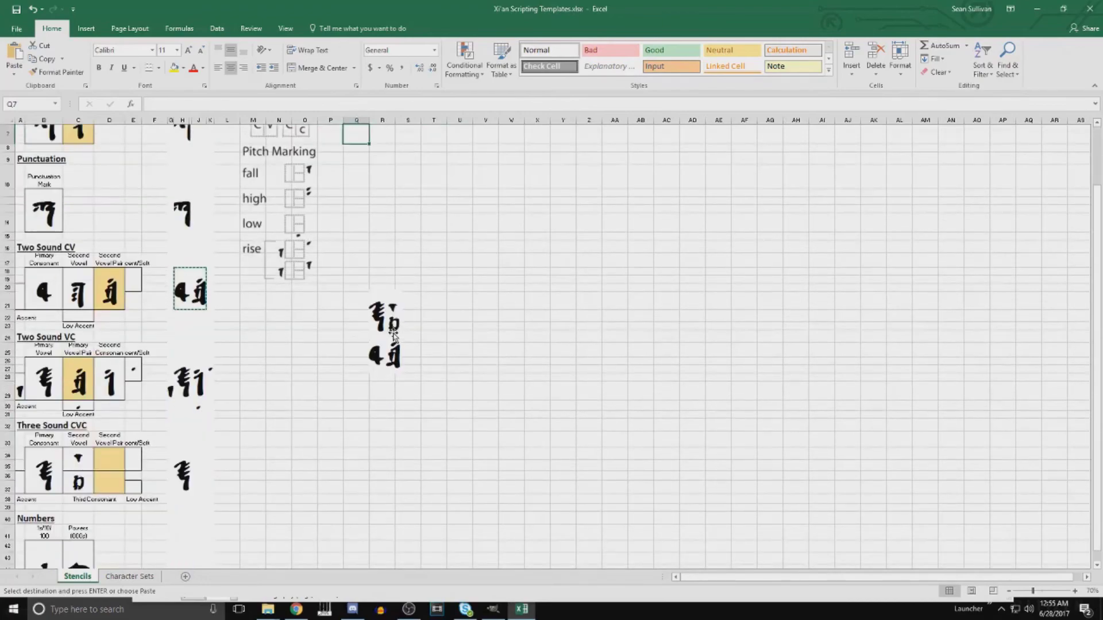